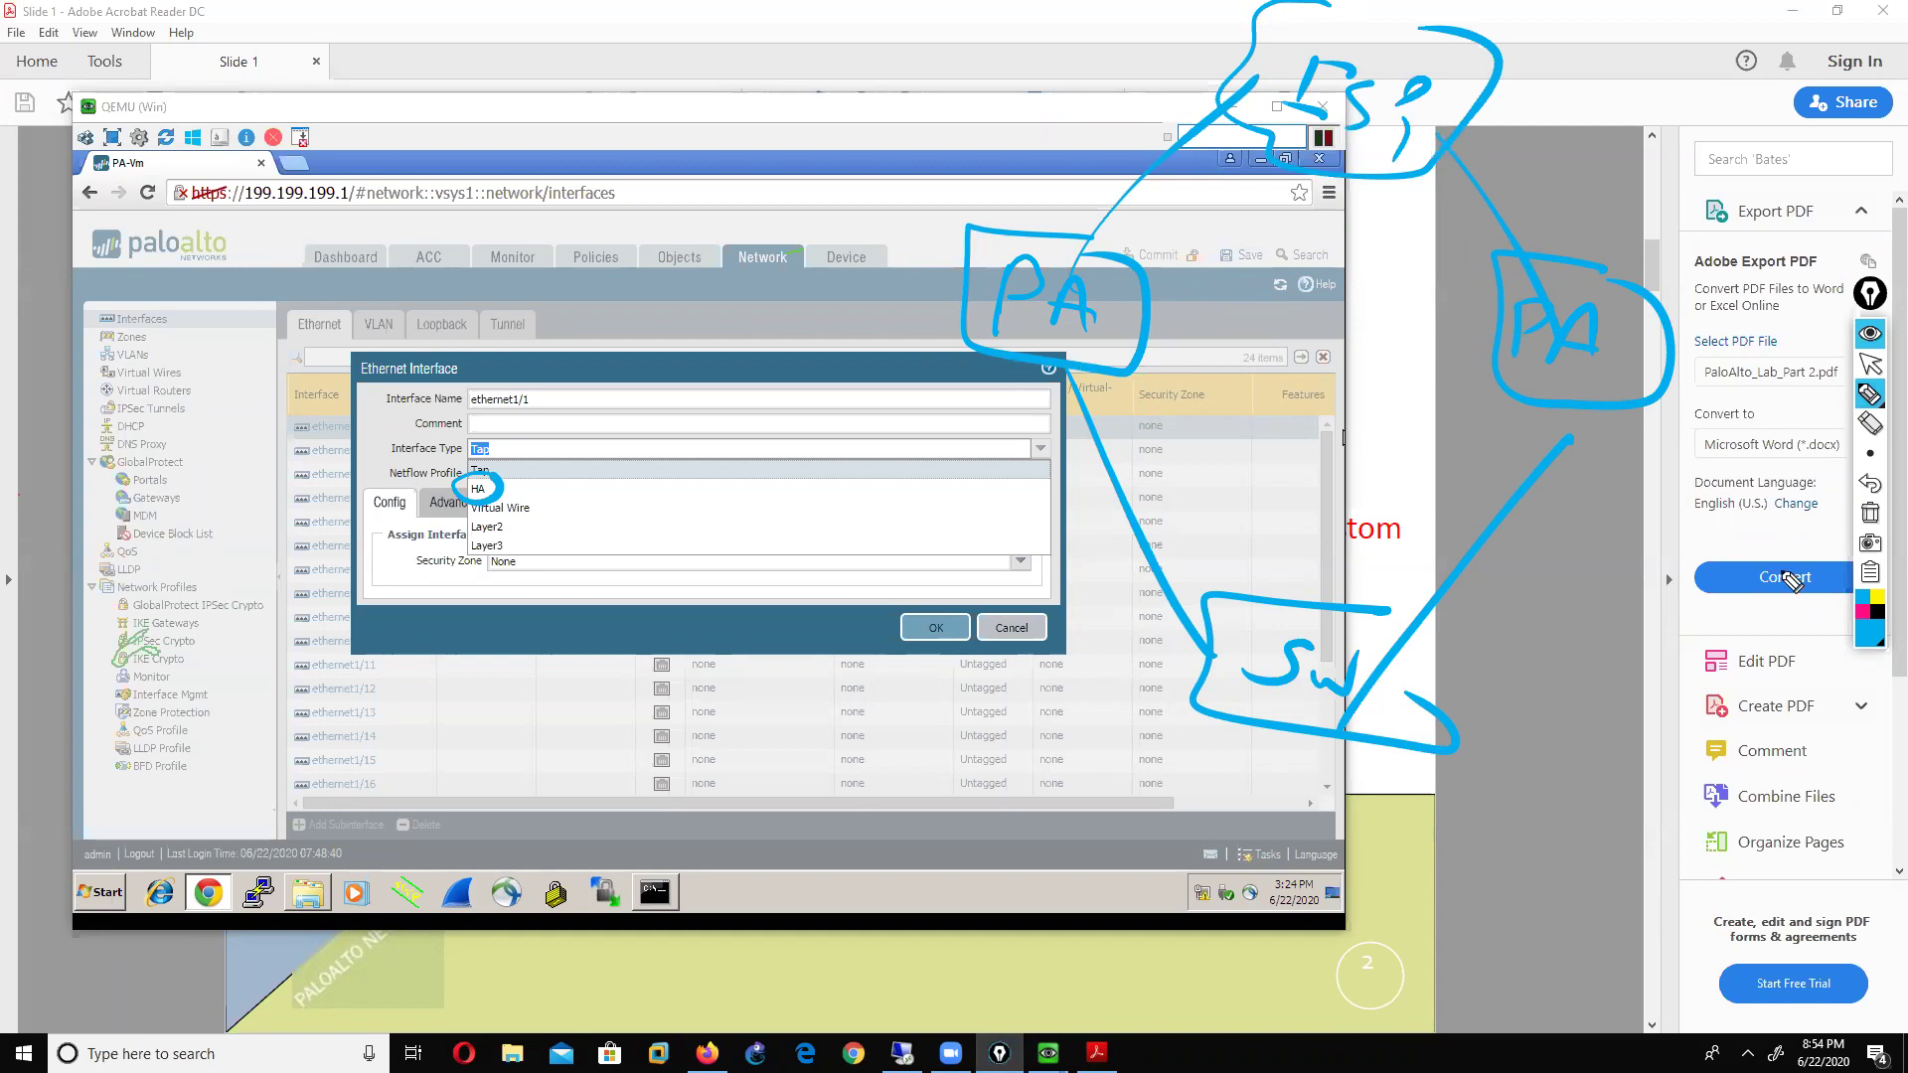
Step: Draw a black link between the two PA boxes and label the firewalls A and P
left_click(1877, 611)
left_click_drag(1145, 312, 1507, 344)
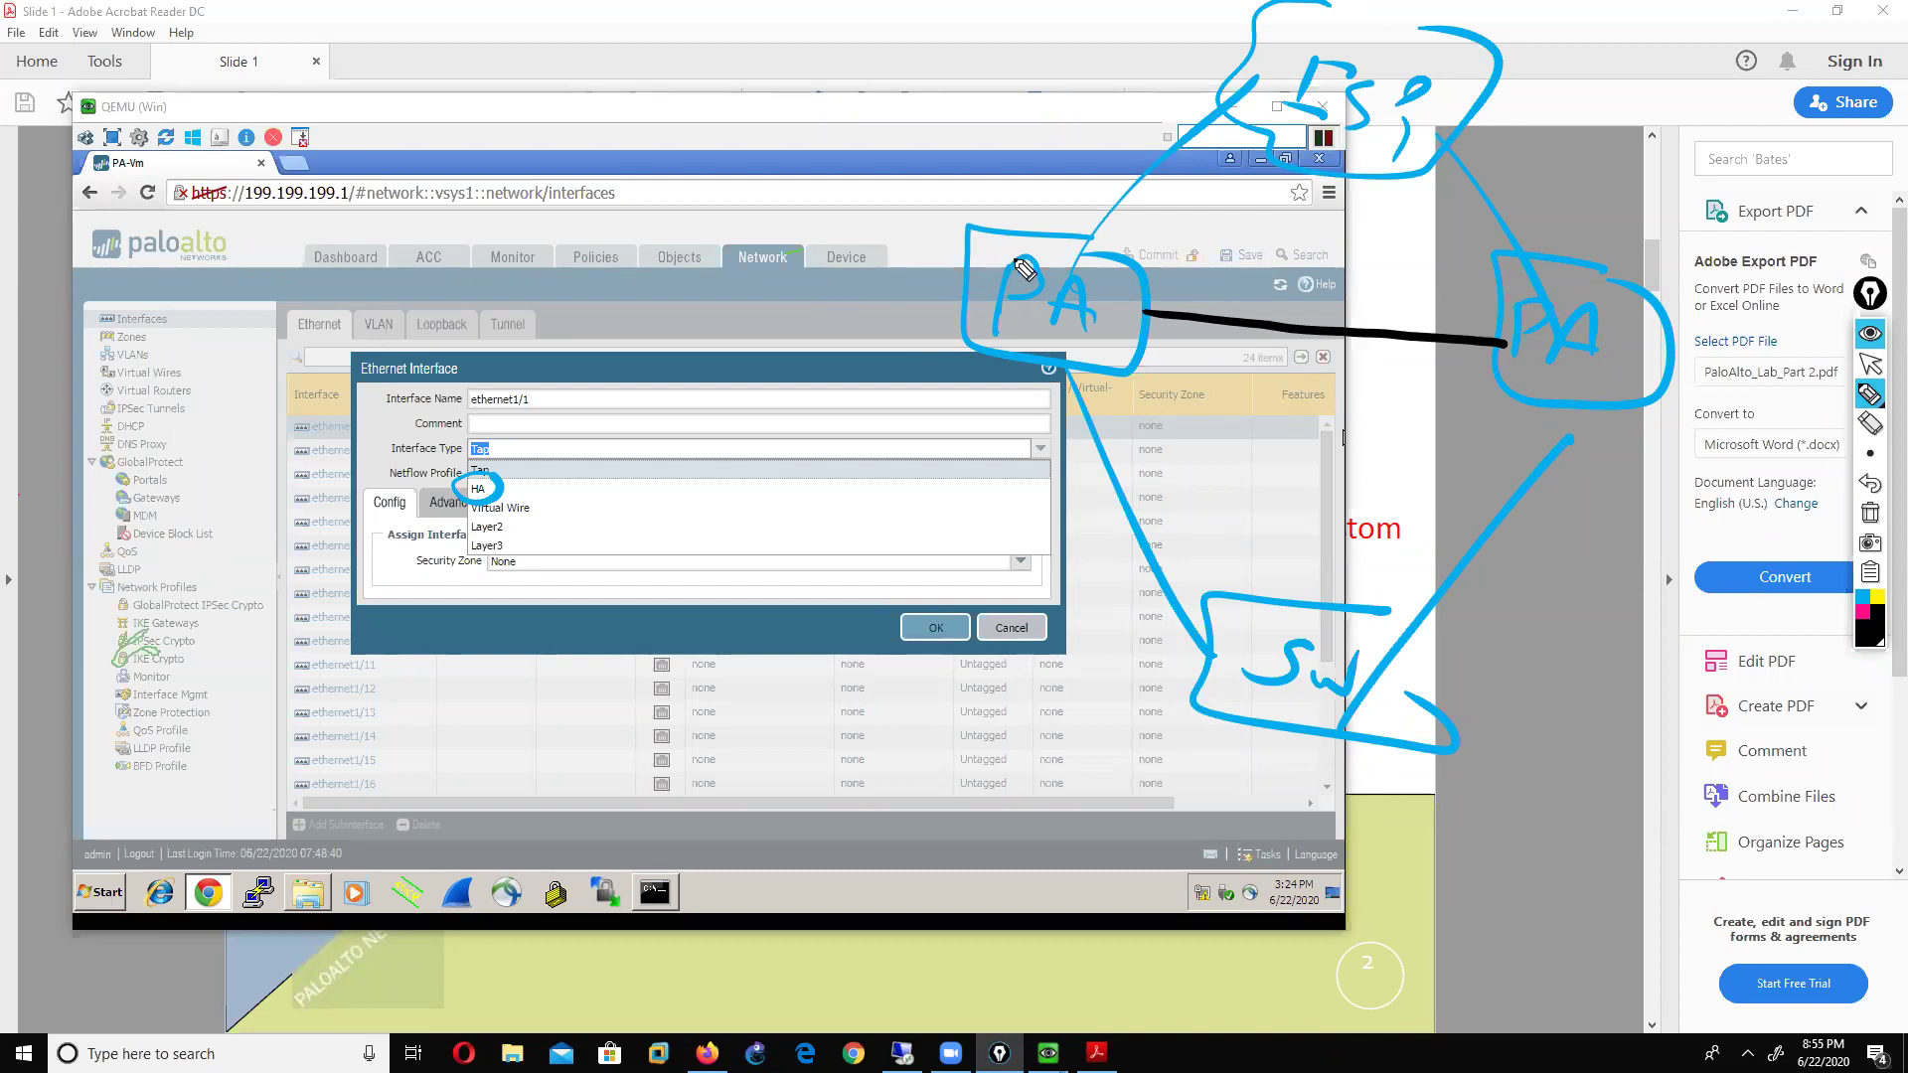
mouse_move(859, 281)
left_mouse_down()
mouse_move(825, 339)
mouse_move(872, 338)
left_mouse_up()
left_click_drag(838, 316, 875, 312)
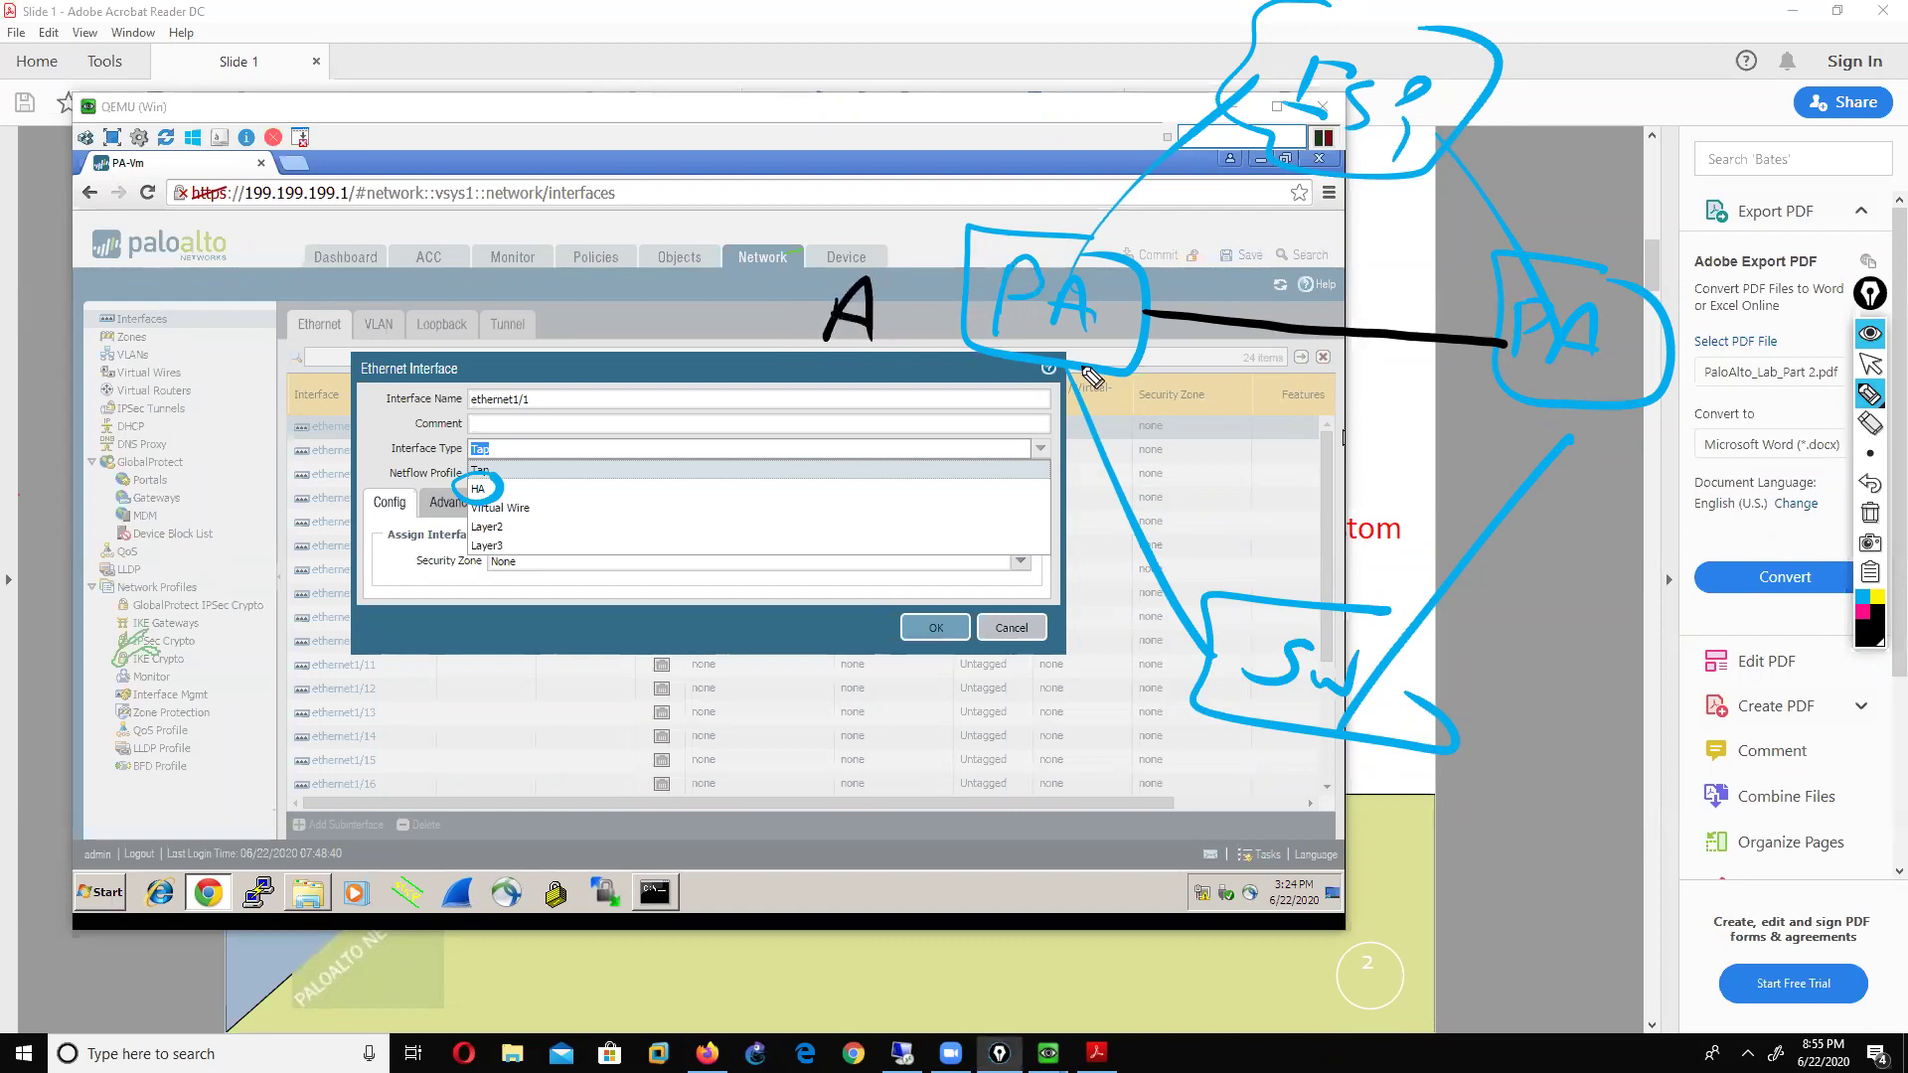
mouse_move(1717, 354)
left_mouse_down()
mouse_move(1707, 437)
mouse_move(1711, 393)
left_mouse_up()
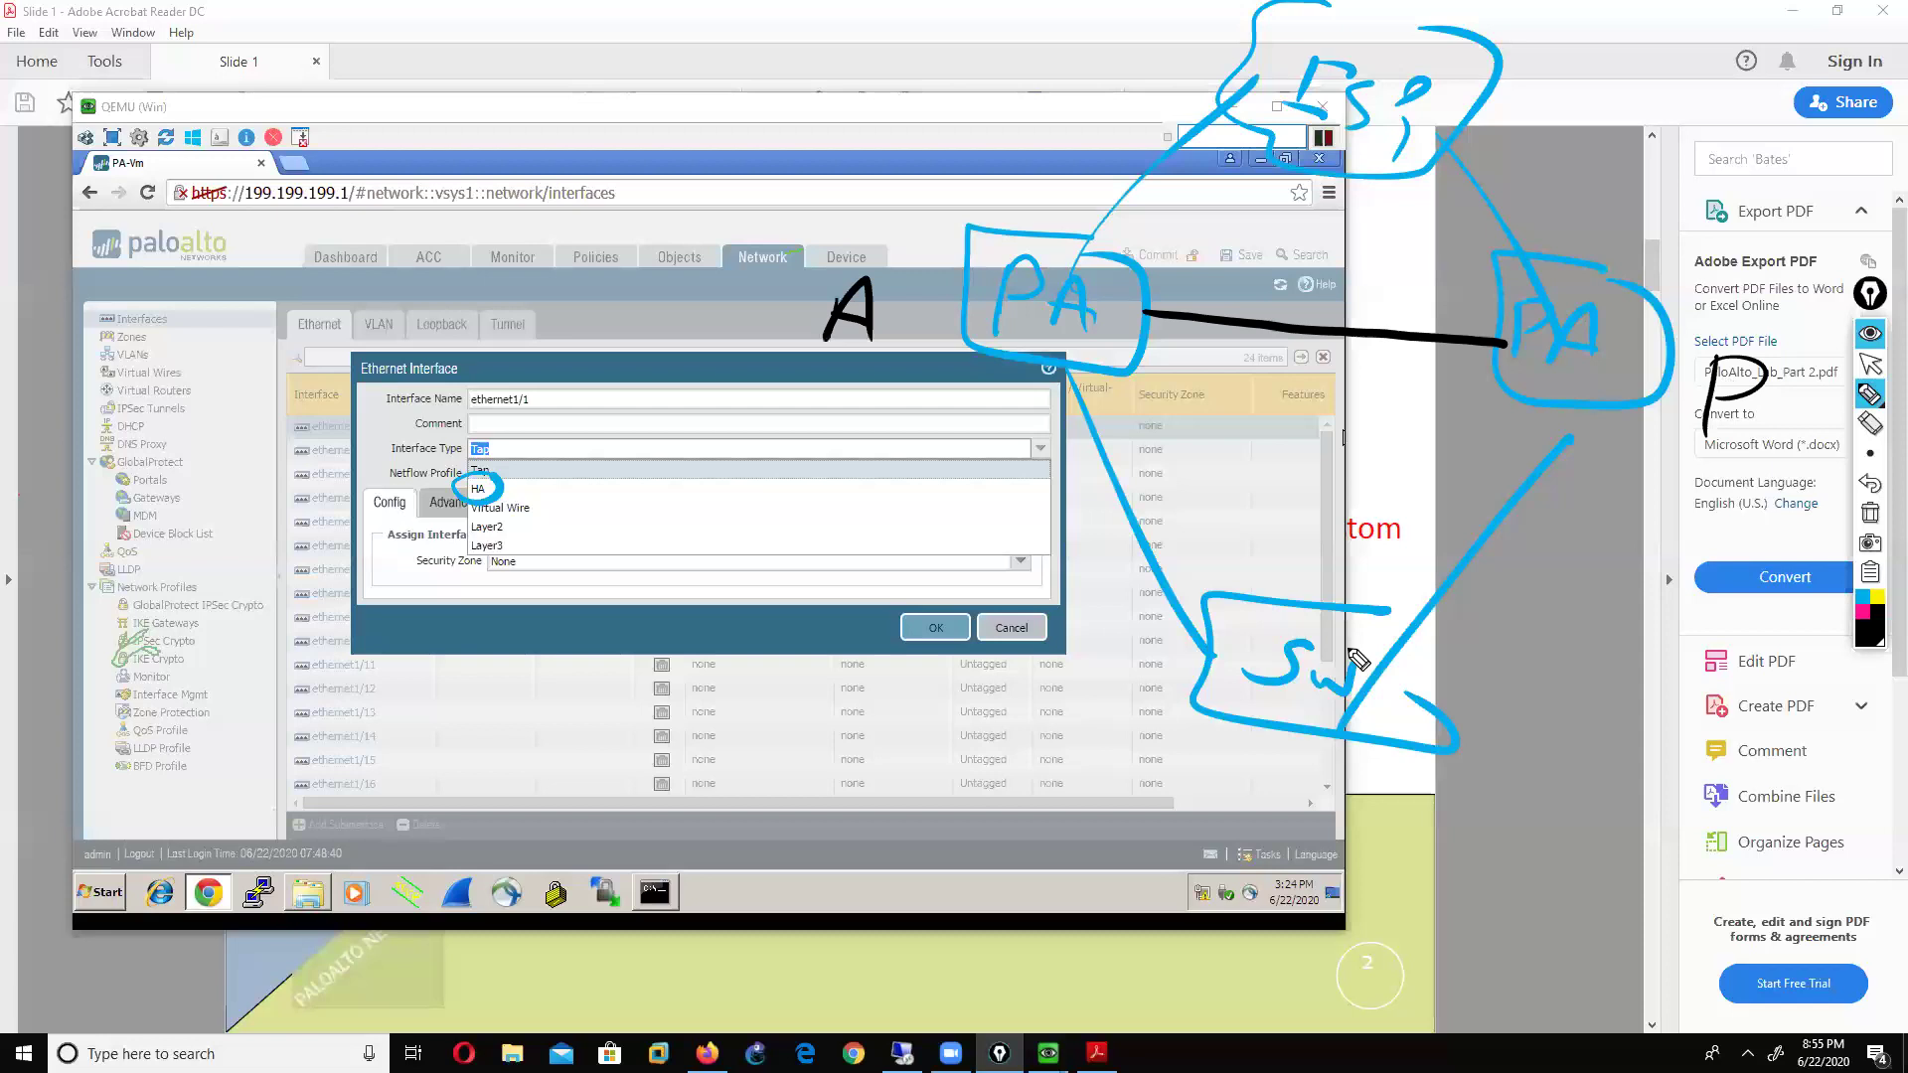
Step: Trace a black traffic path through the SW box and the A firewall to the ISP, and cross out the A firewall
left_click_drag(1006, 990, 1149, 999)
mouse_move(1294, 982)
left_mouse_down()
mouse_move(1074, 473)
mouse_move(1237, 74)
left_mouse_up()
left_click_drag(1105, 245, 835, 390)
left_click_drag(1061, 421, 1068, 434)
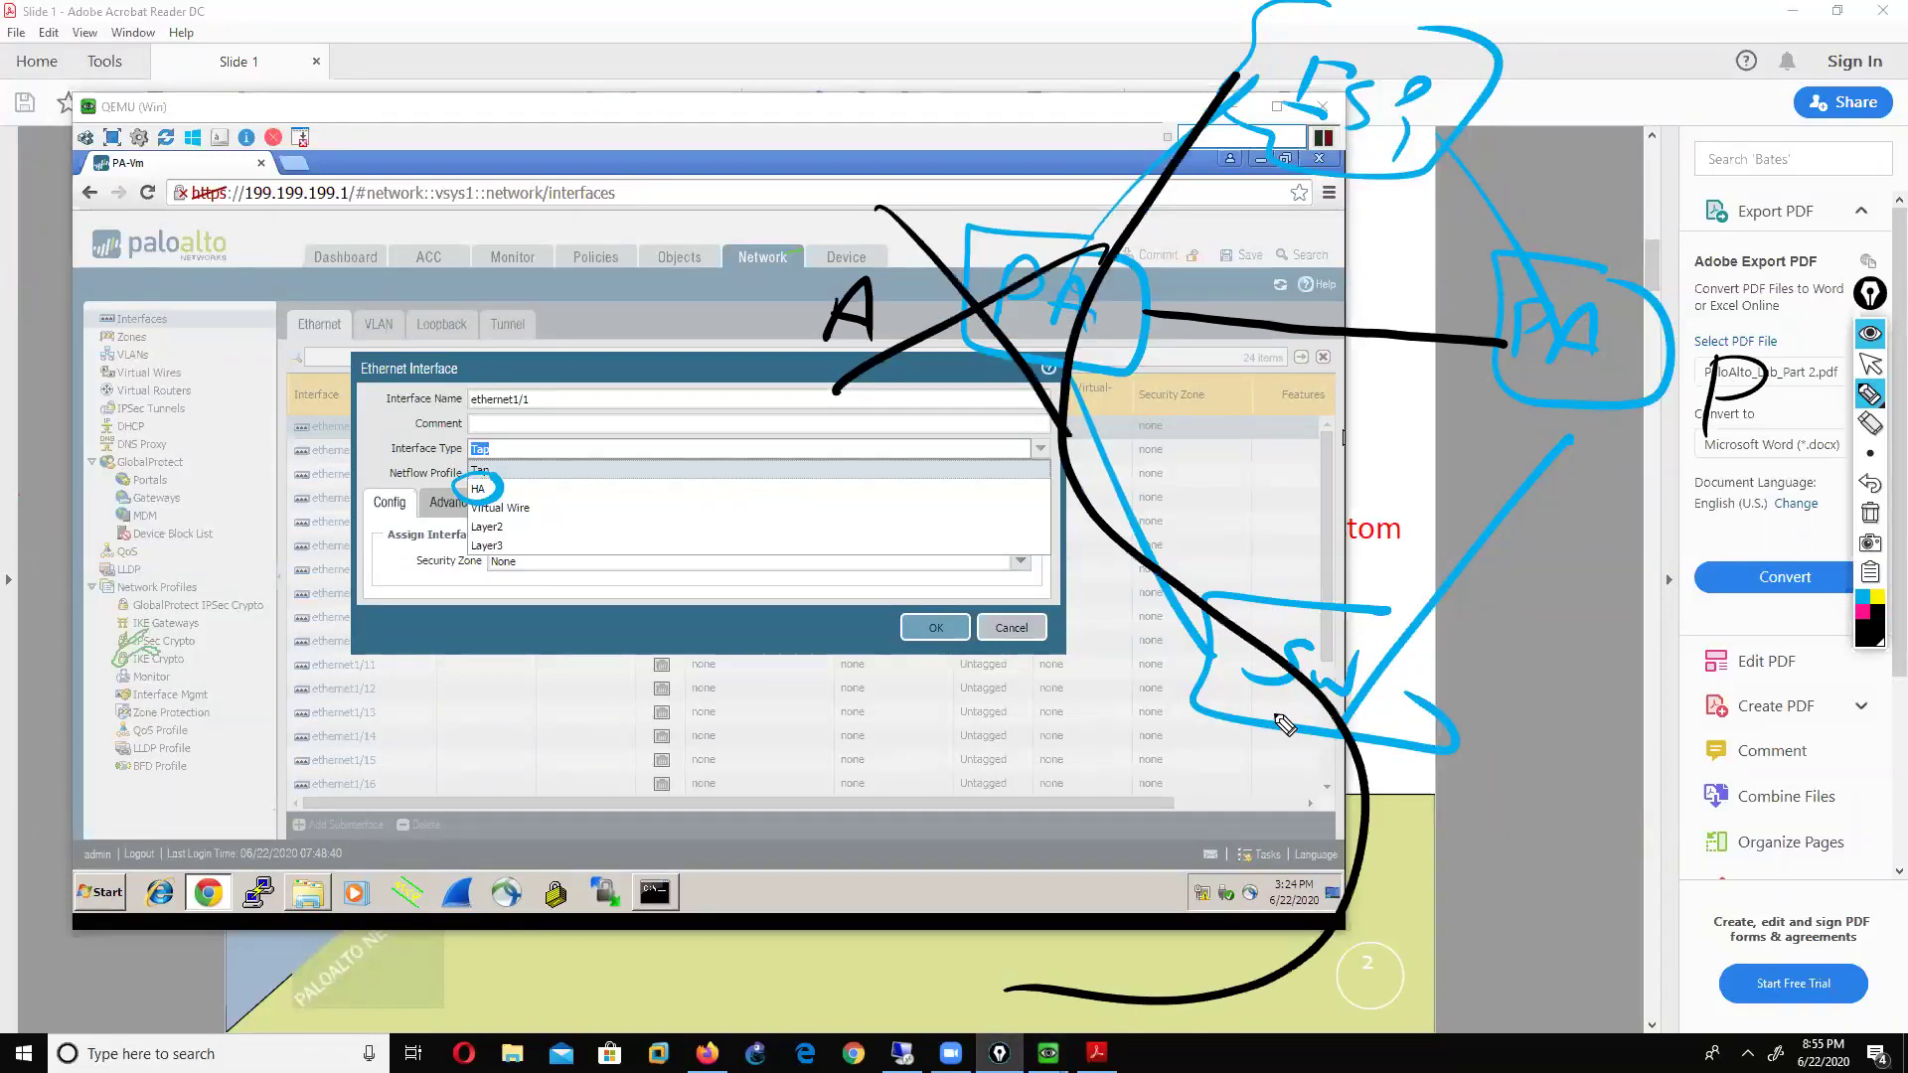
left_click_drag(1765, 364, 1740, 471)
Step: Clear all screen annotations and set the interface type of ethernet1/1 to Layer3
left_click(1871, 512)
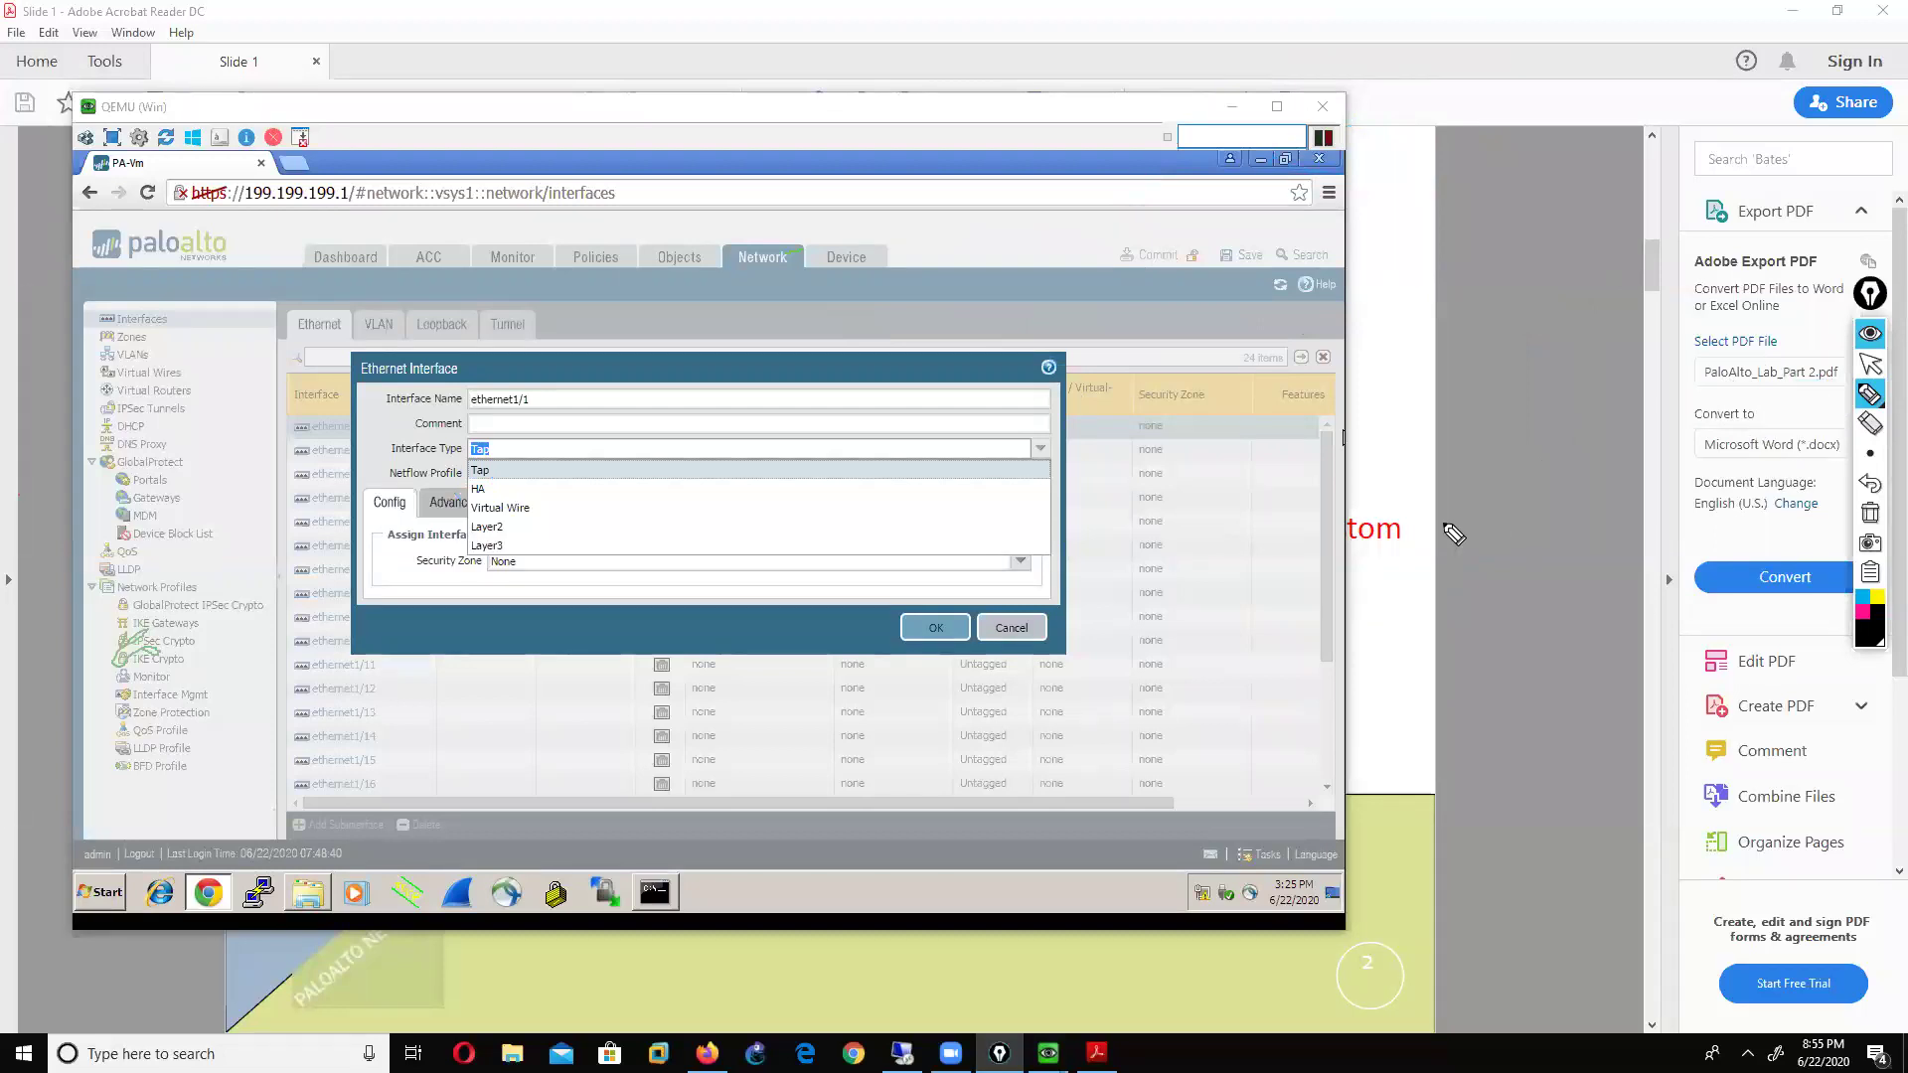
left_click(1869, 368)
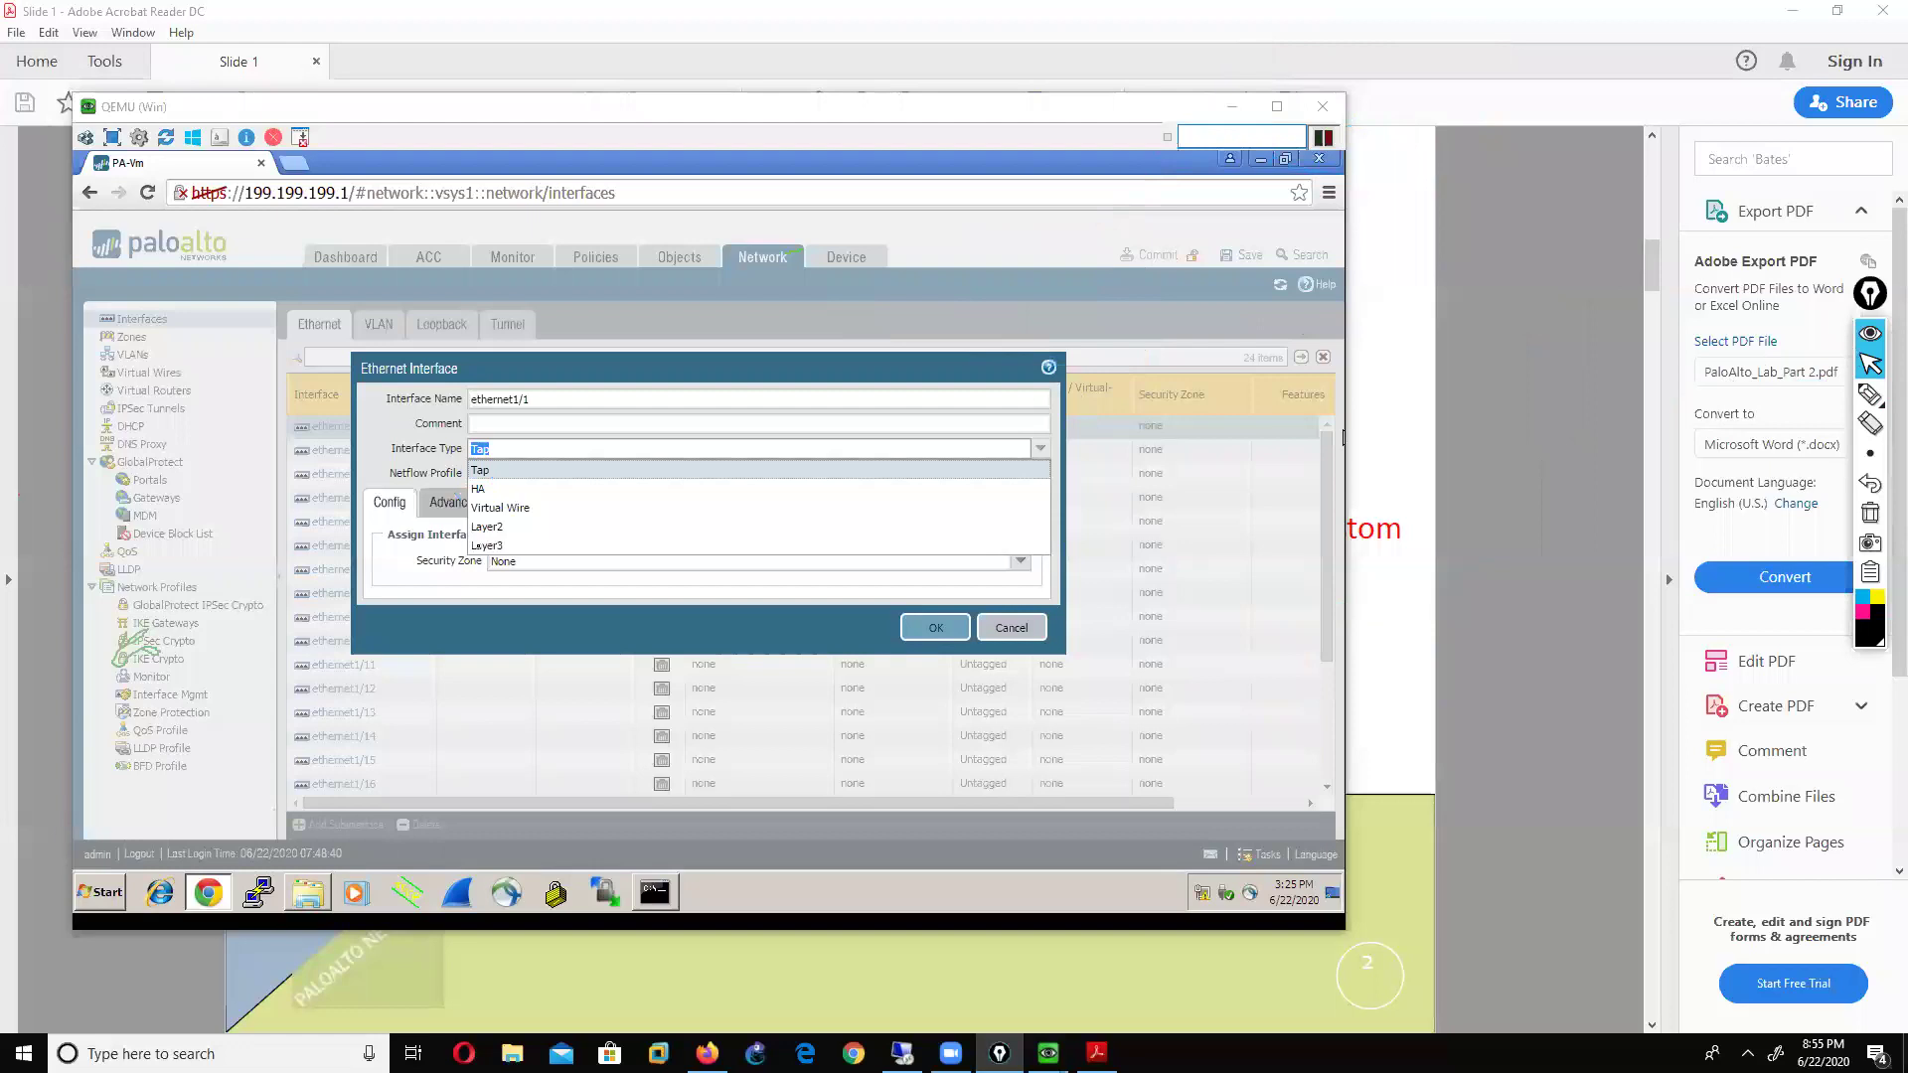
left_click(487, 545)
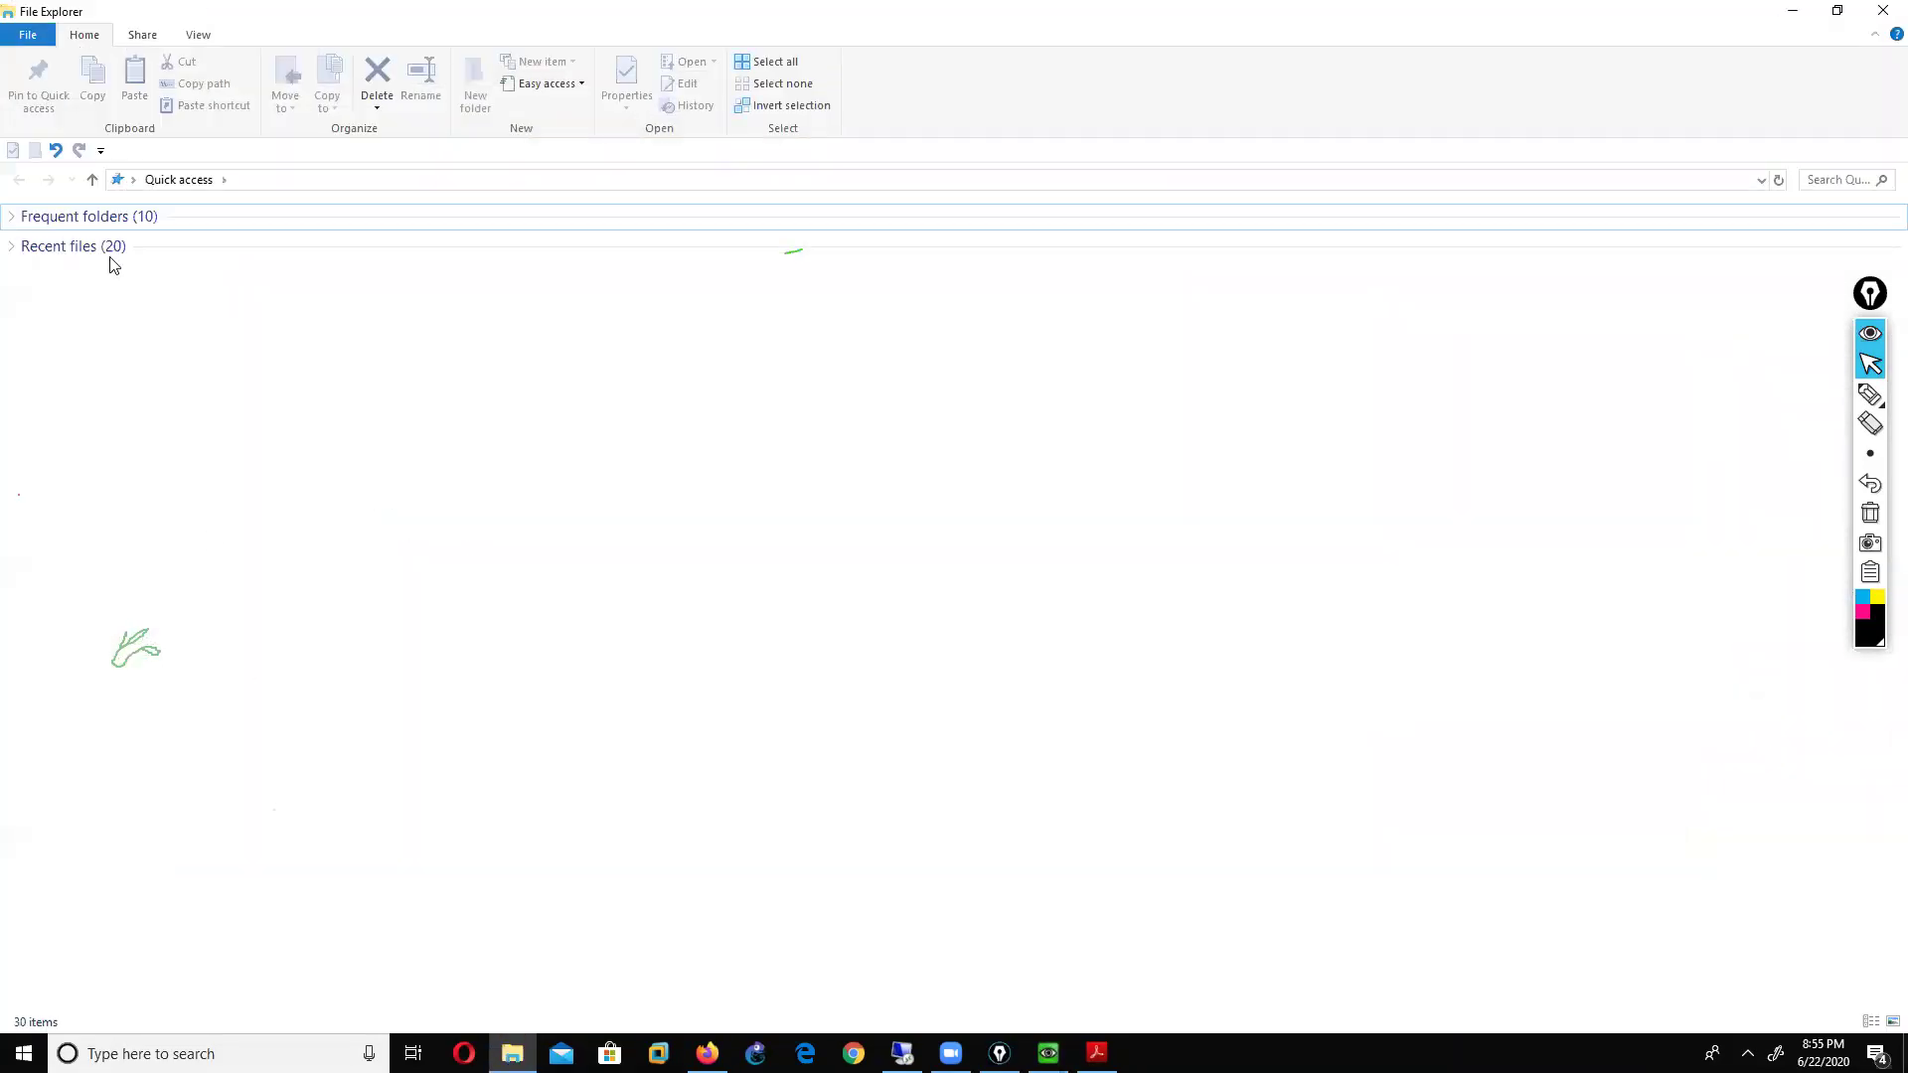
Step: Open palo alto topics.pdf from the PALO ALTO folder on New Volume (D:)
left_click(134, 180)
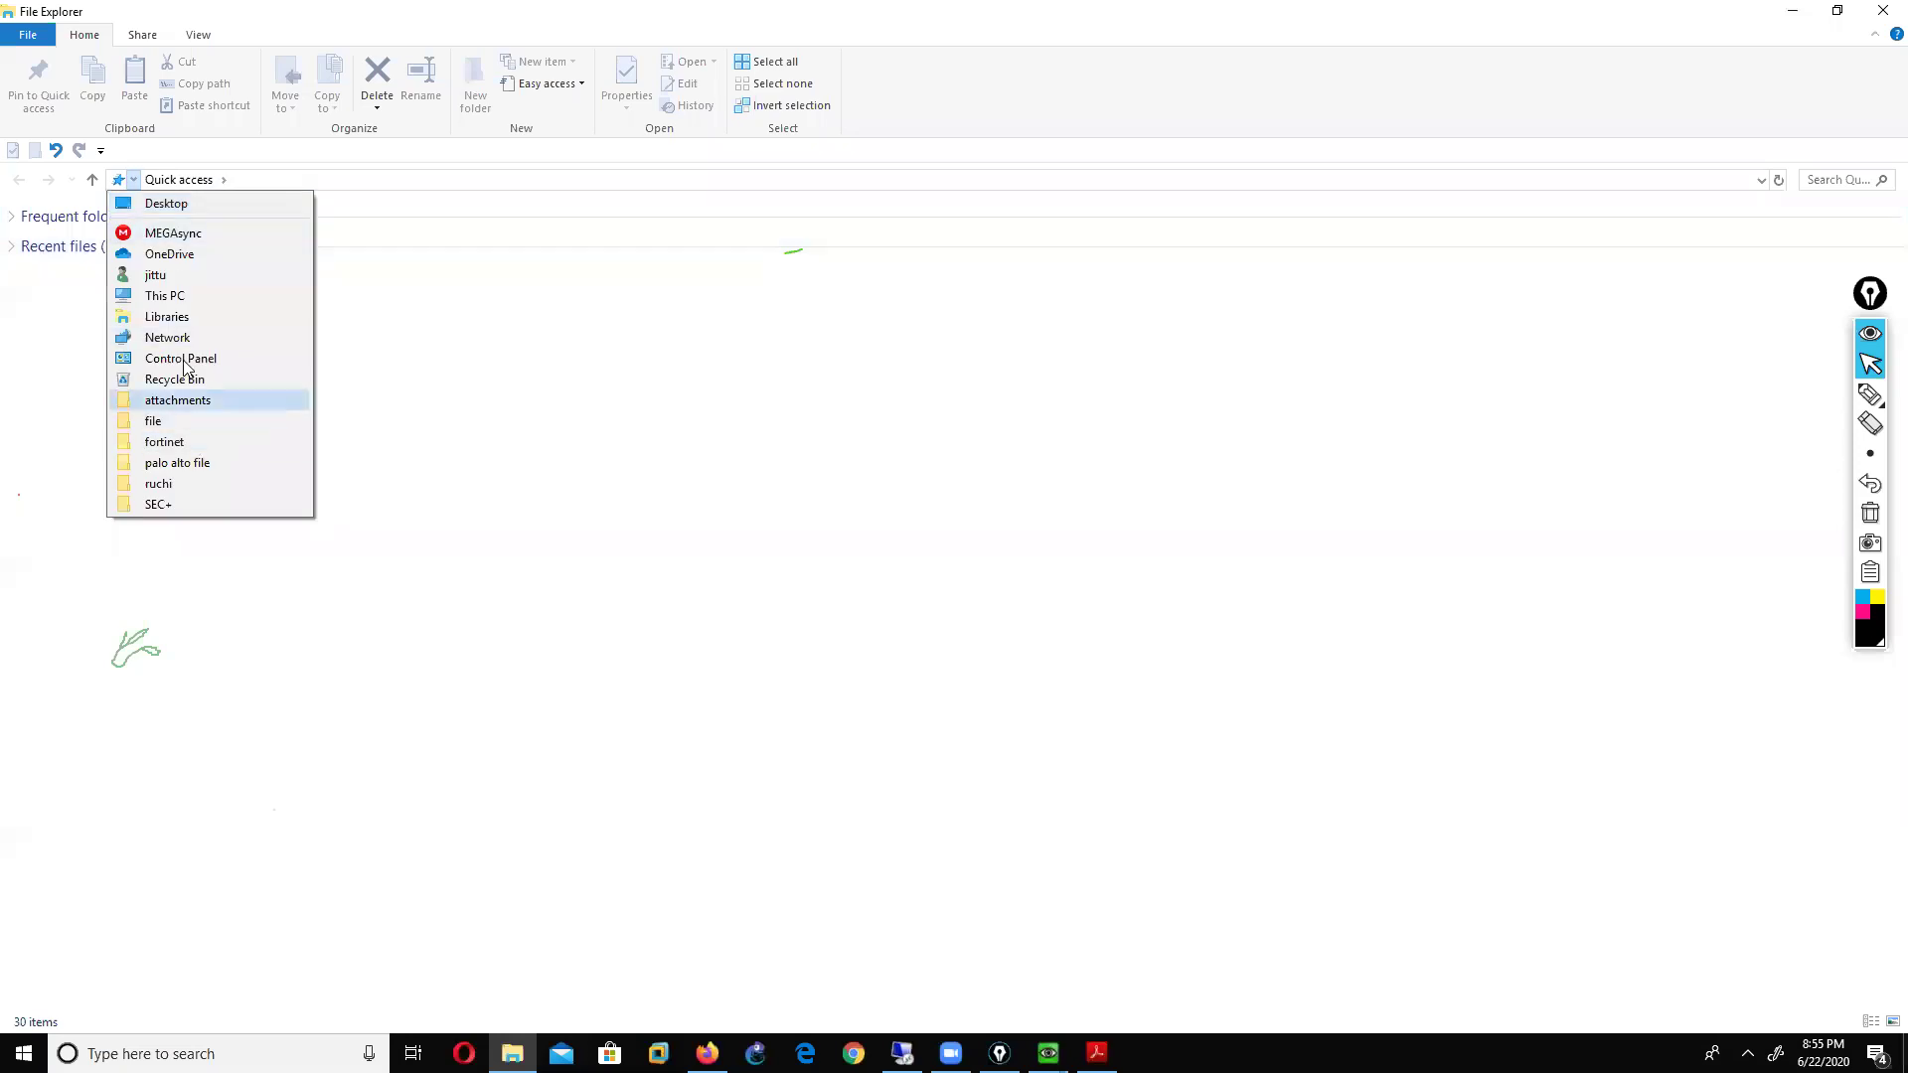
left_click(182, 298)
double_click(393, 350)
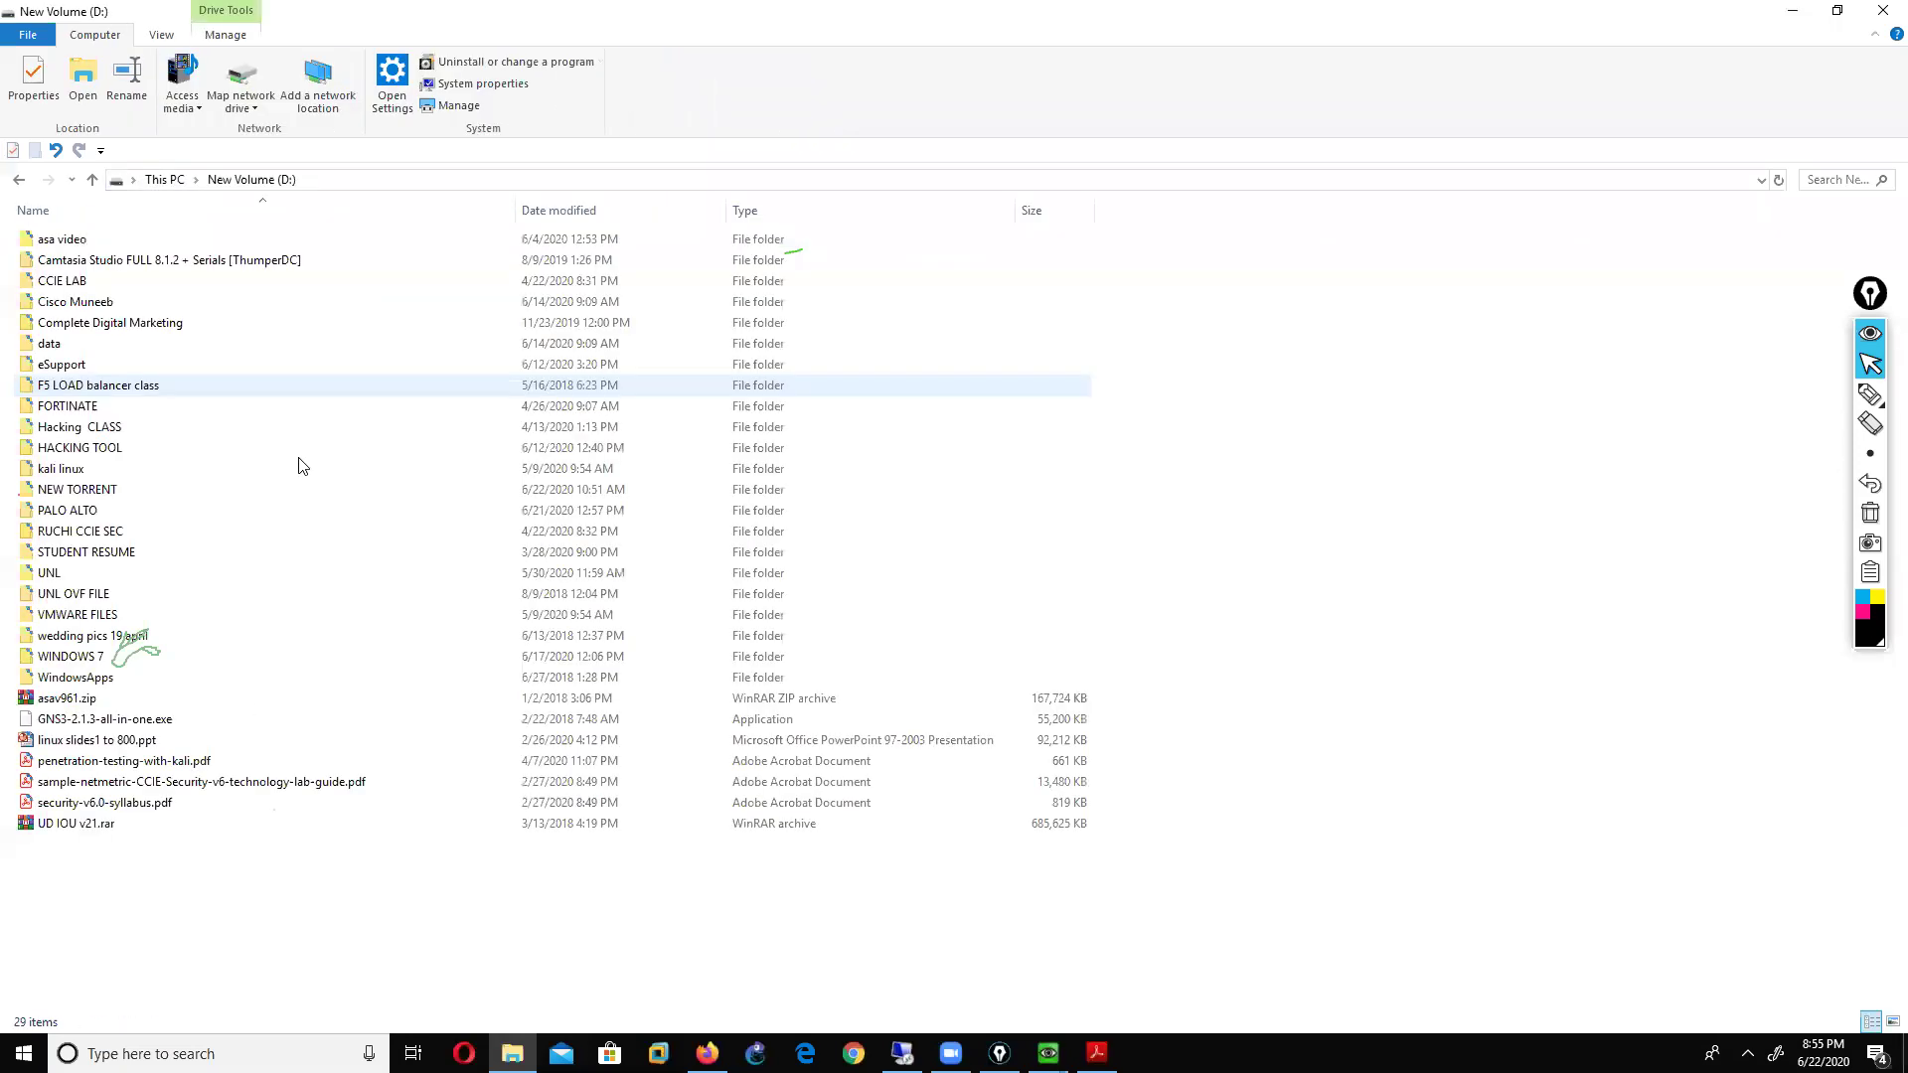
left_click(73, 515)
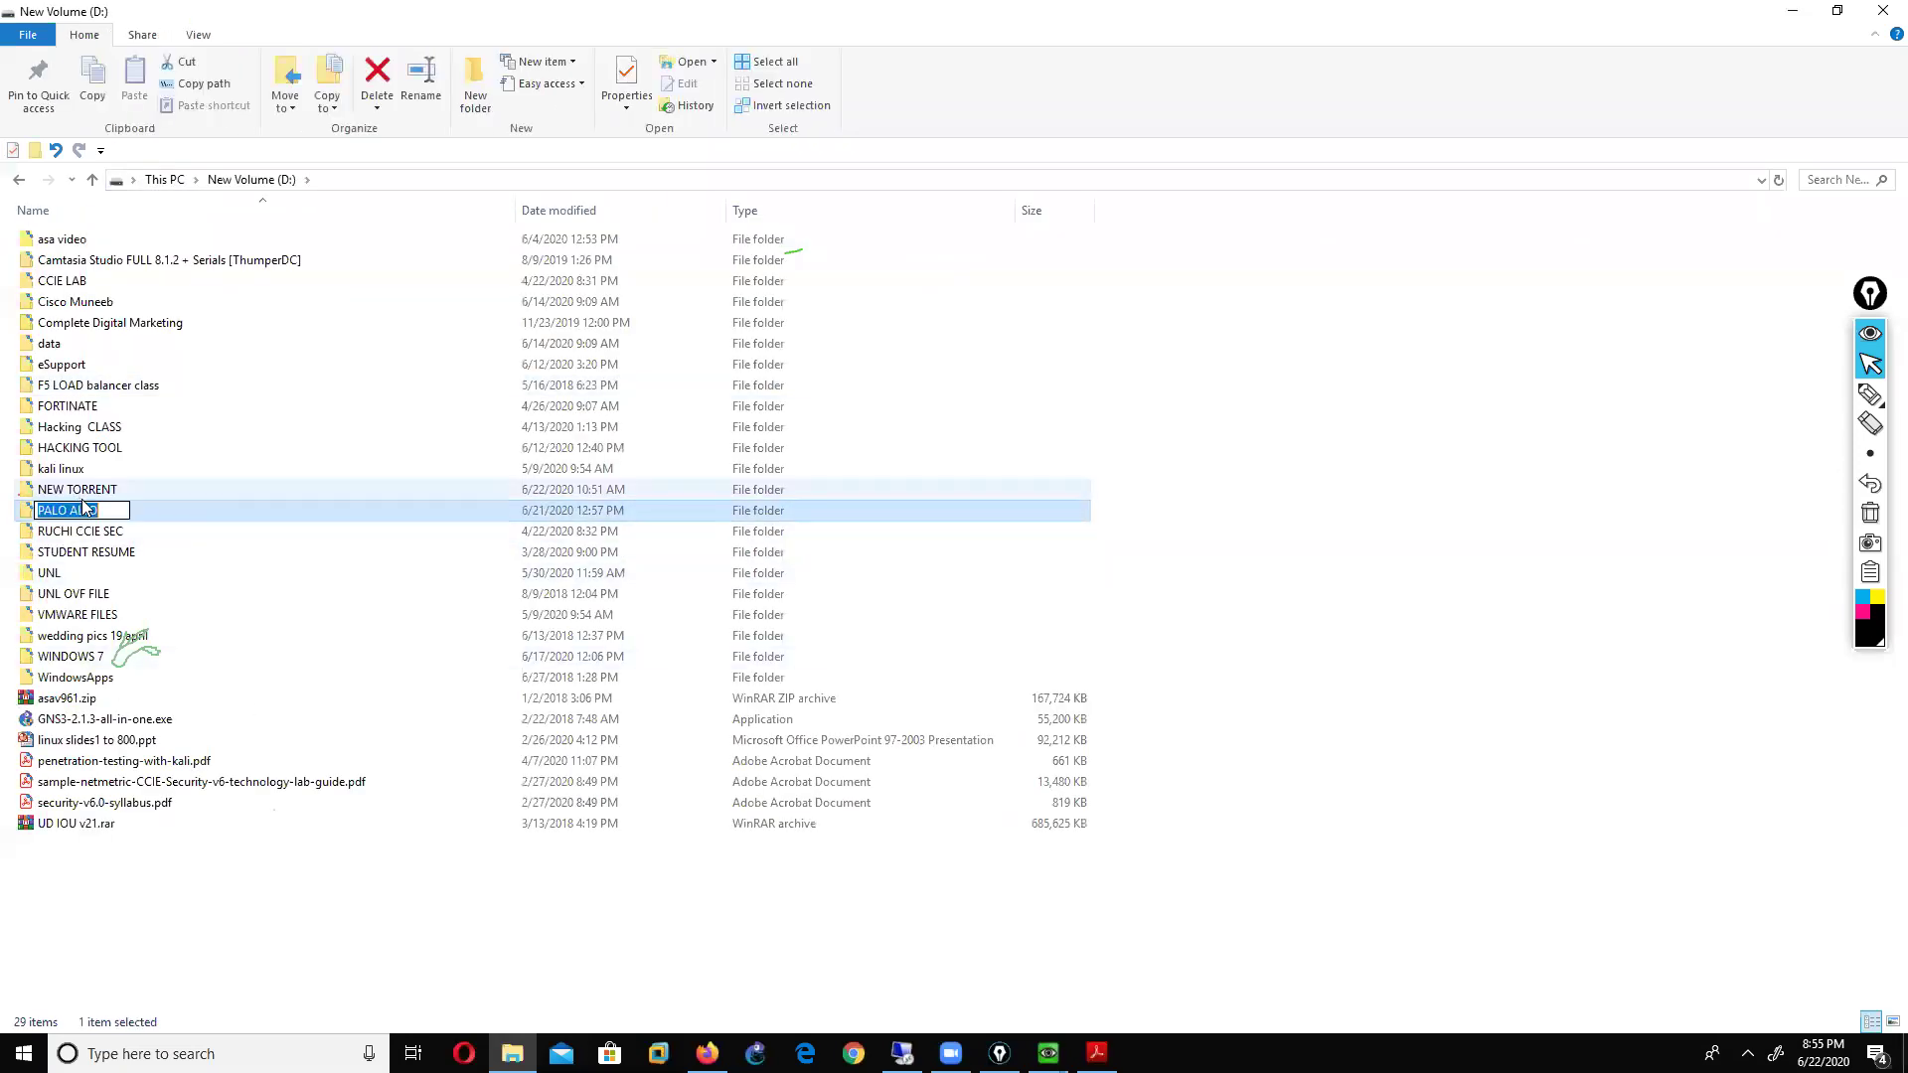
double_click(159, 510)
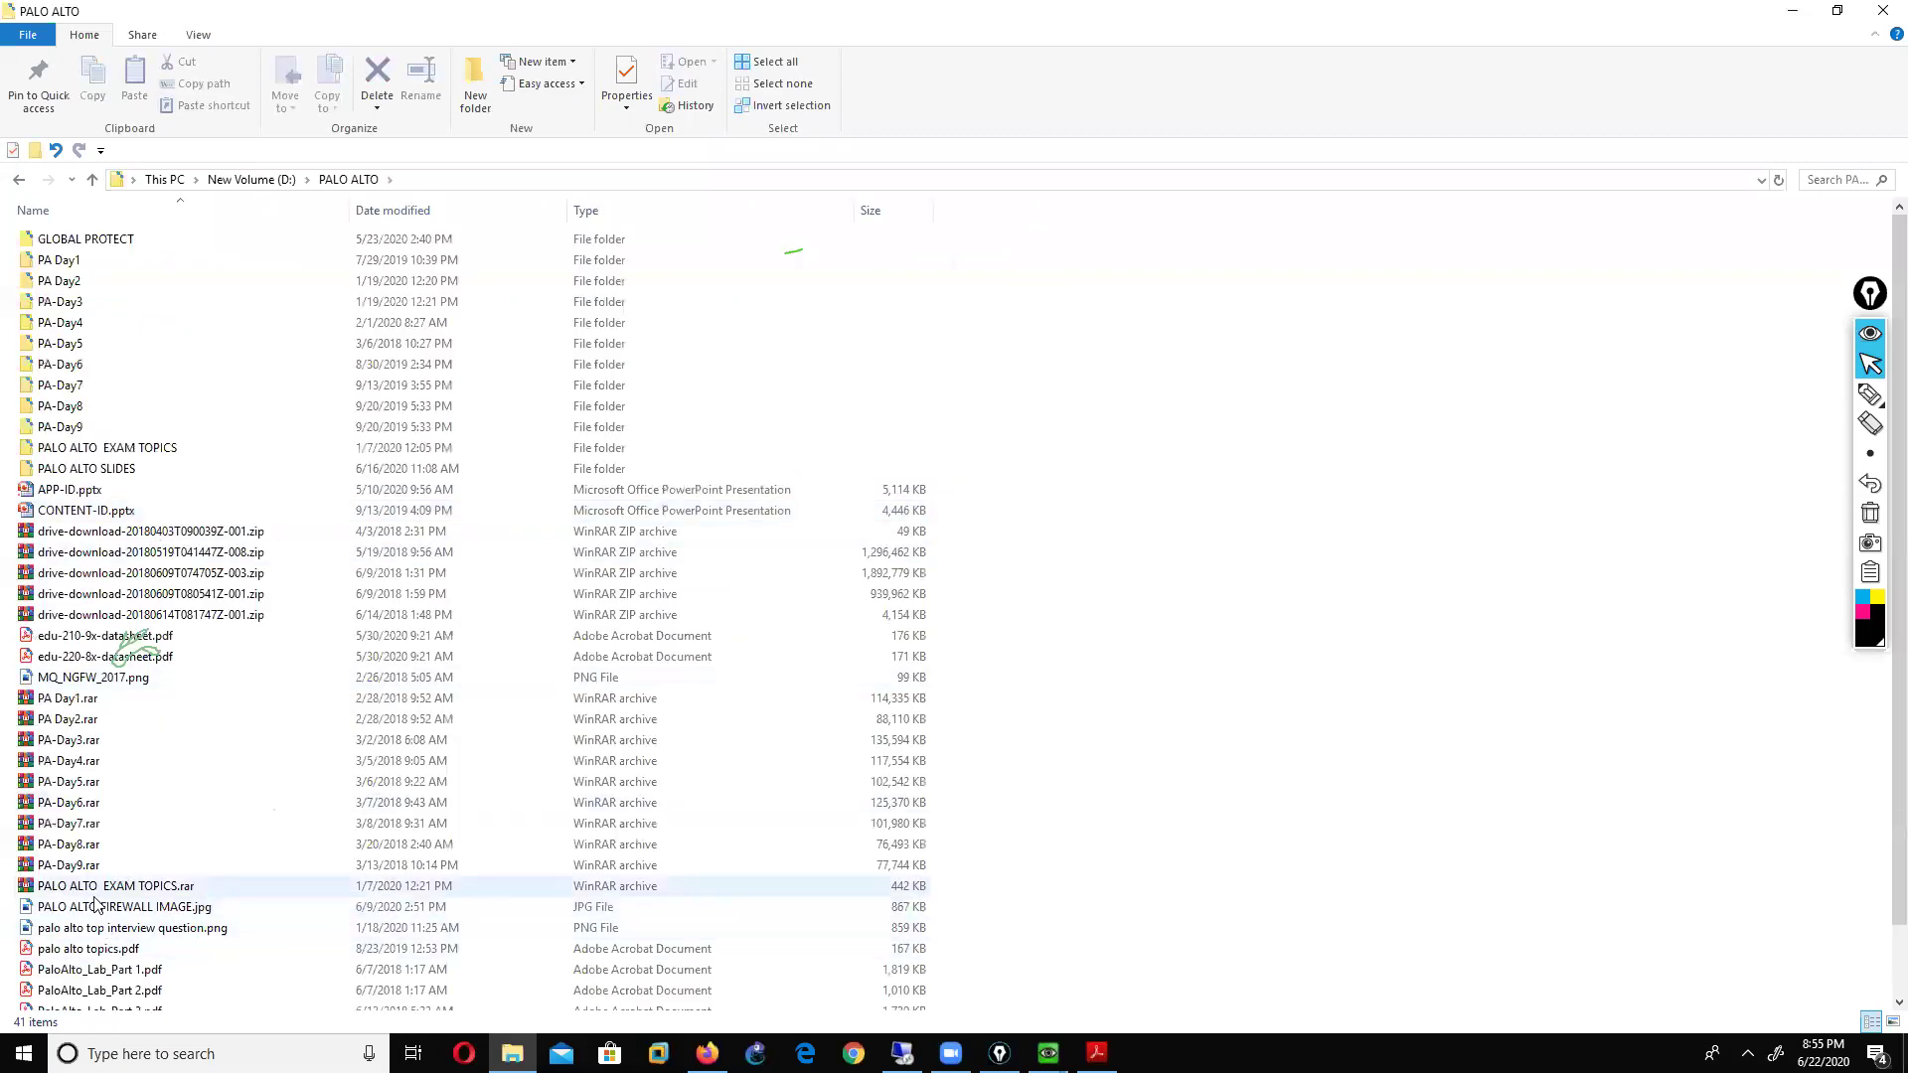
left_click(102, 929)
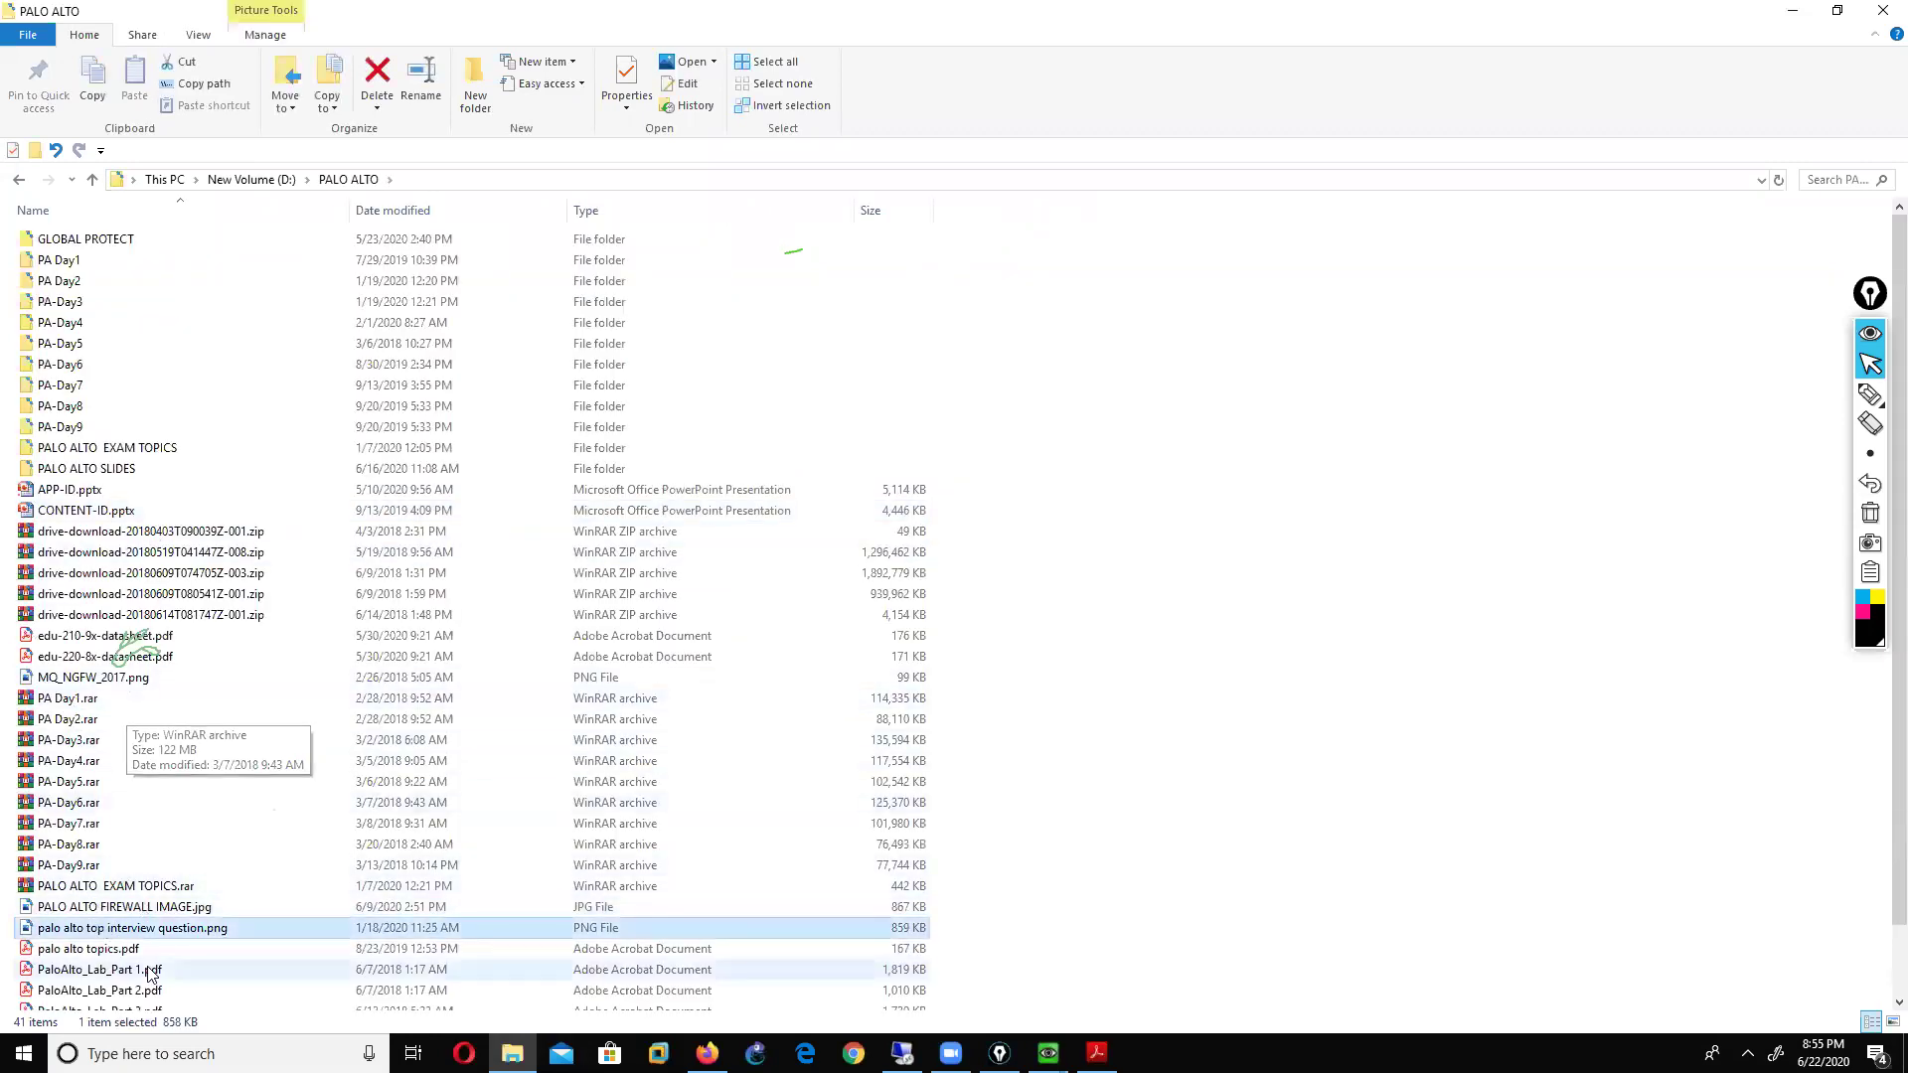
left_click(114, 952)
double_click(114, 952)
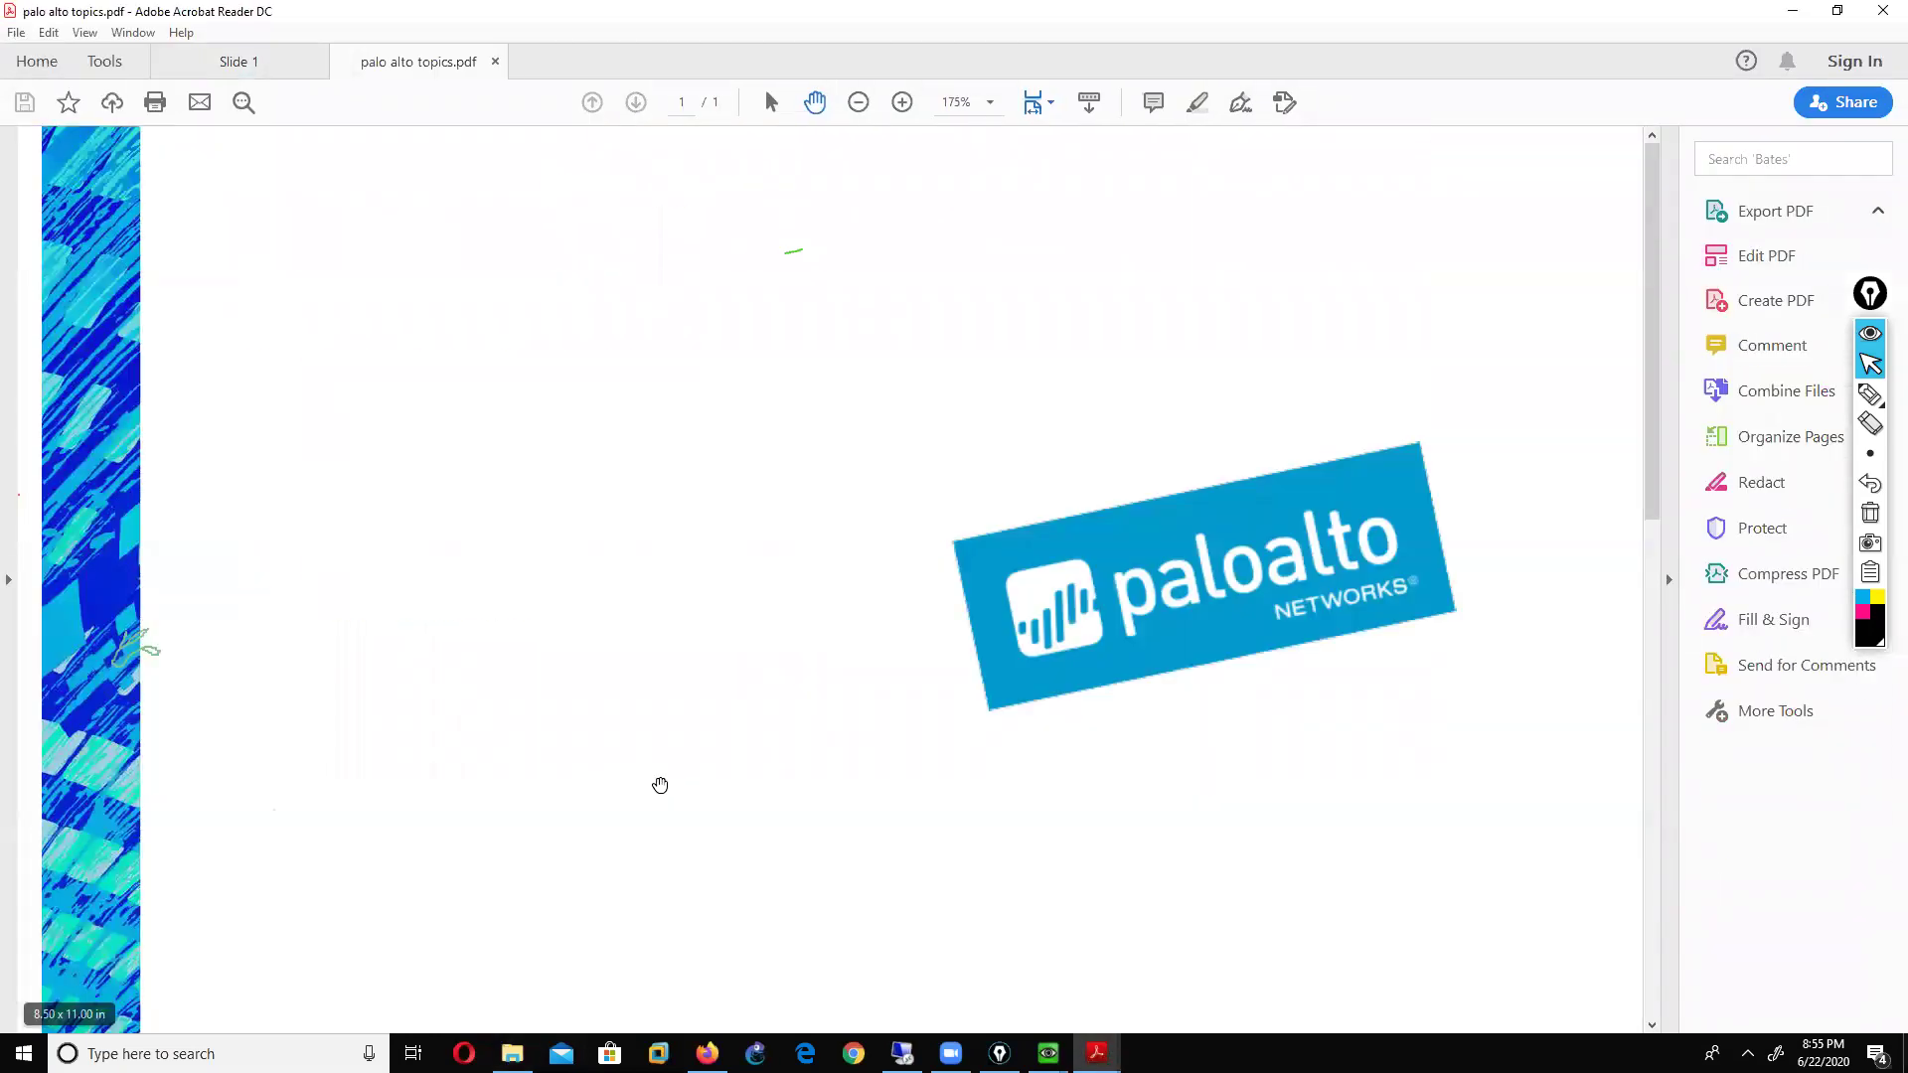
Step: Bracket Module 15: Active/Passive High Availability in the PDF's module list with black pen strokes
scroll(887, 739, "down", 5)
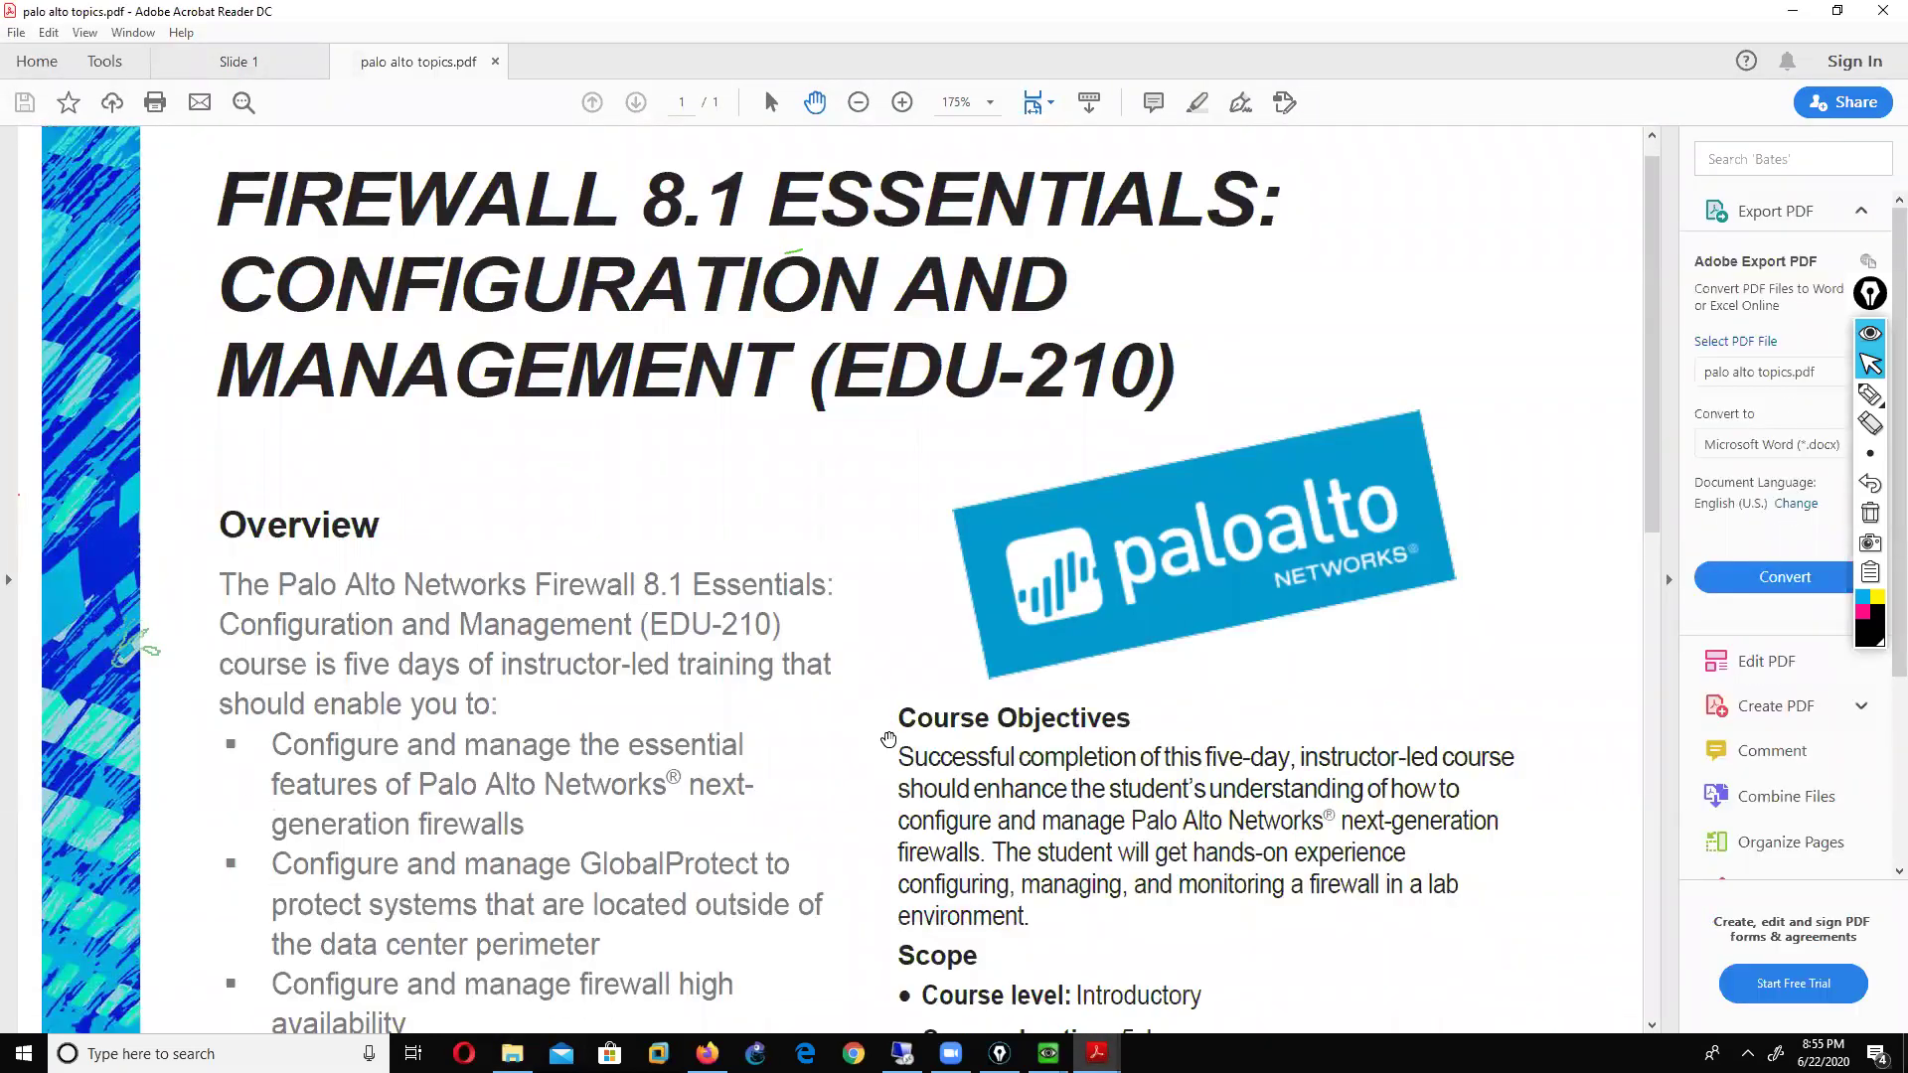
scroll(887, 740, "down", 15)
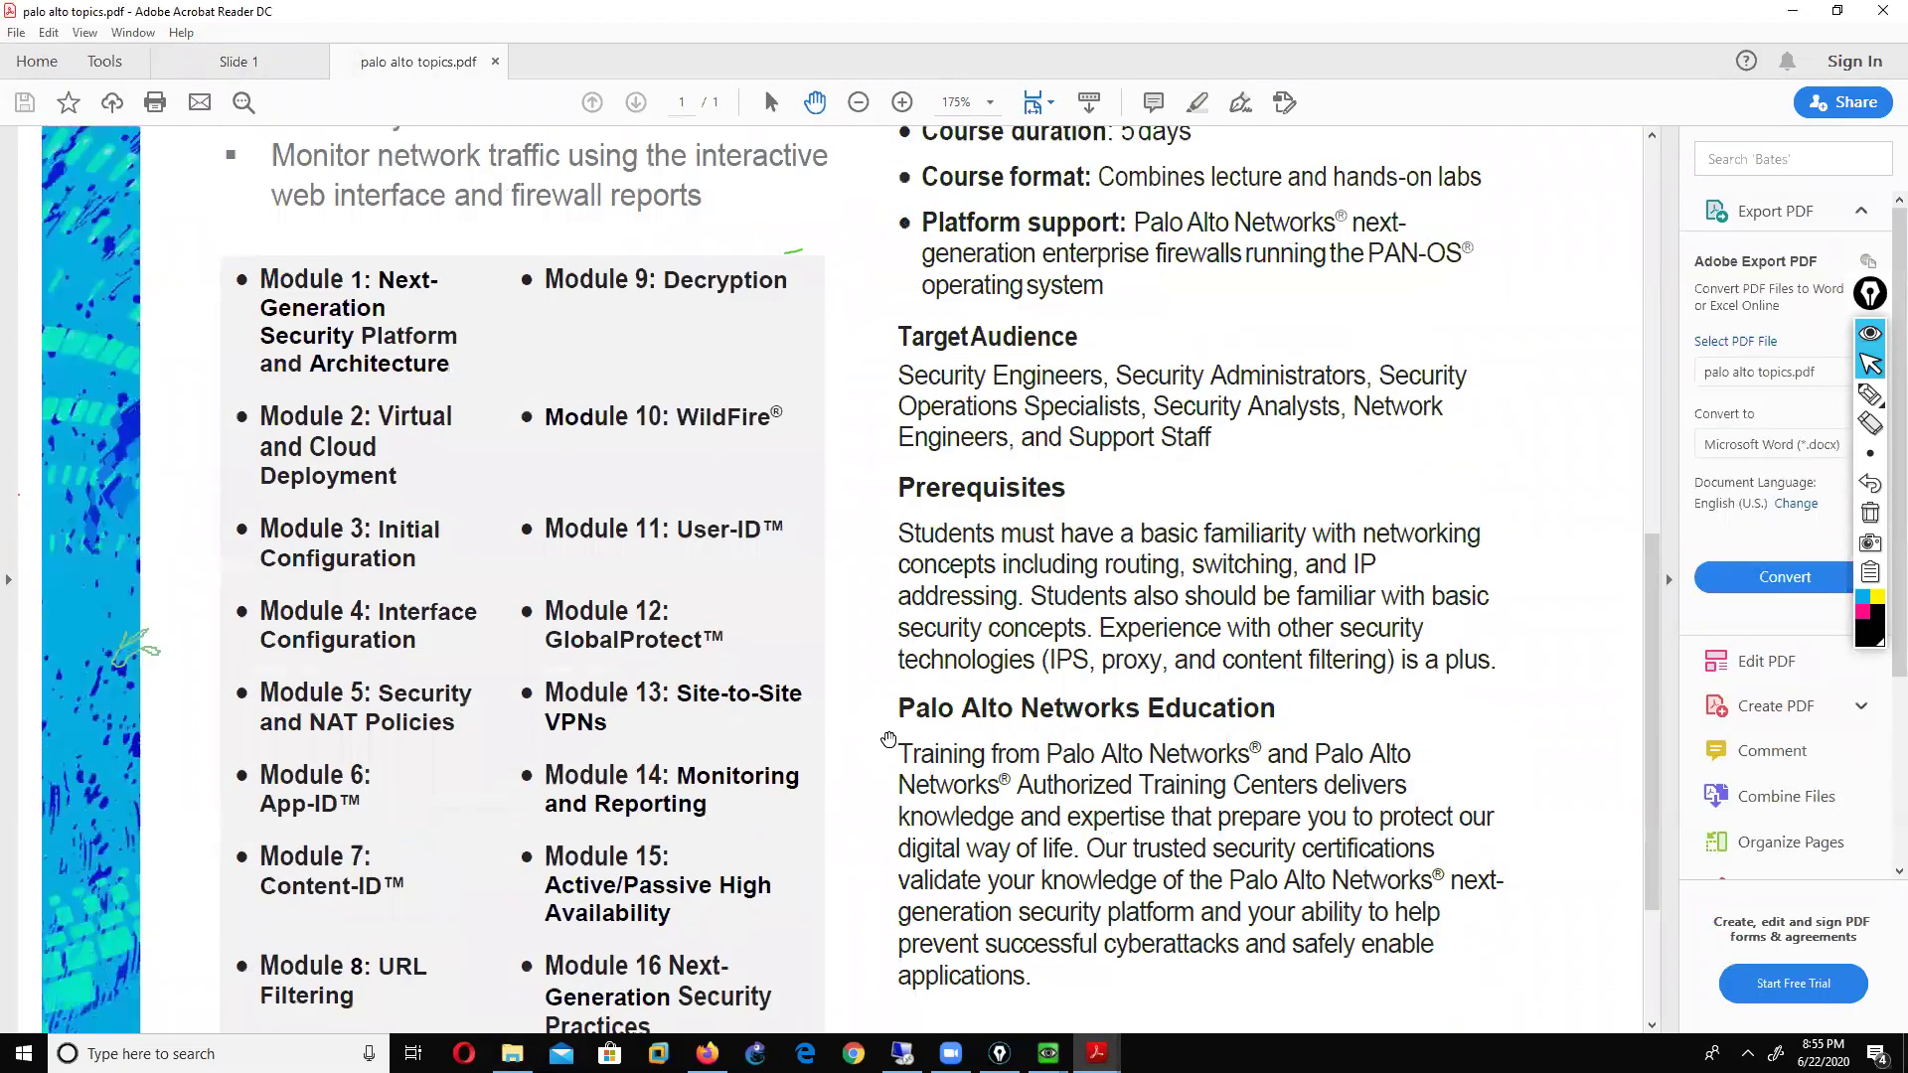
scroll(887, 739, "down", 2)
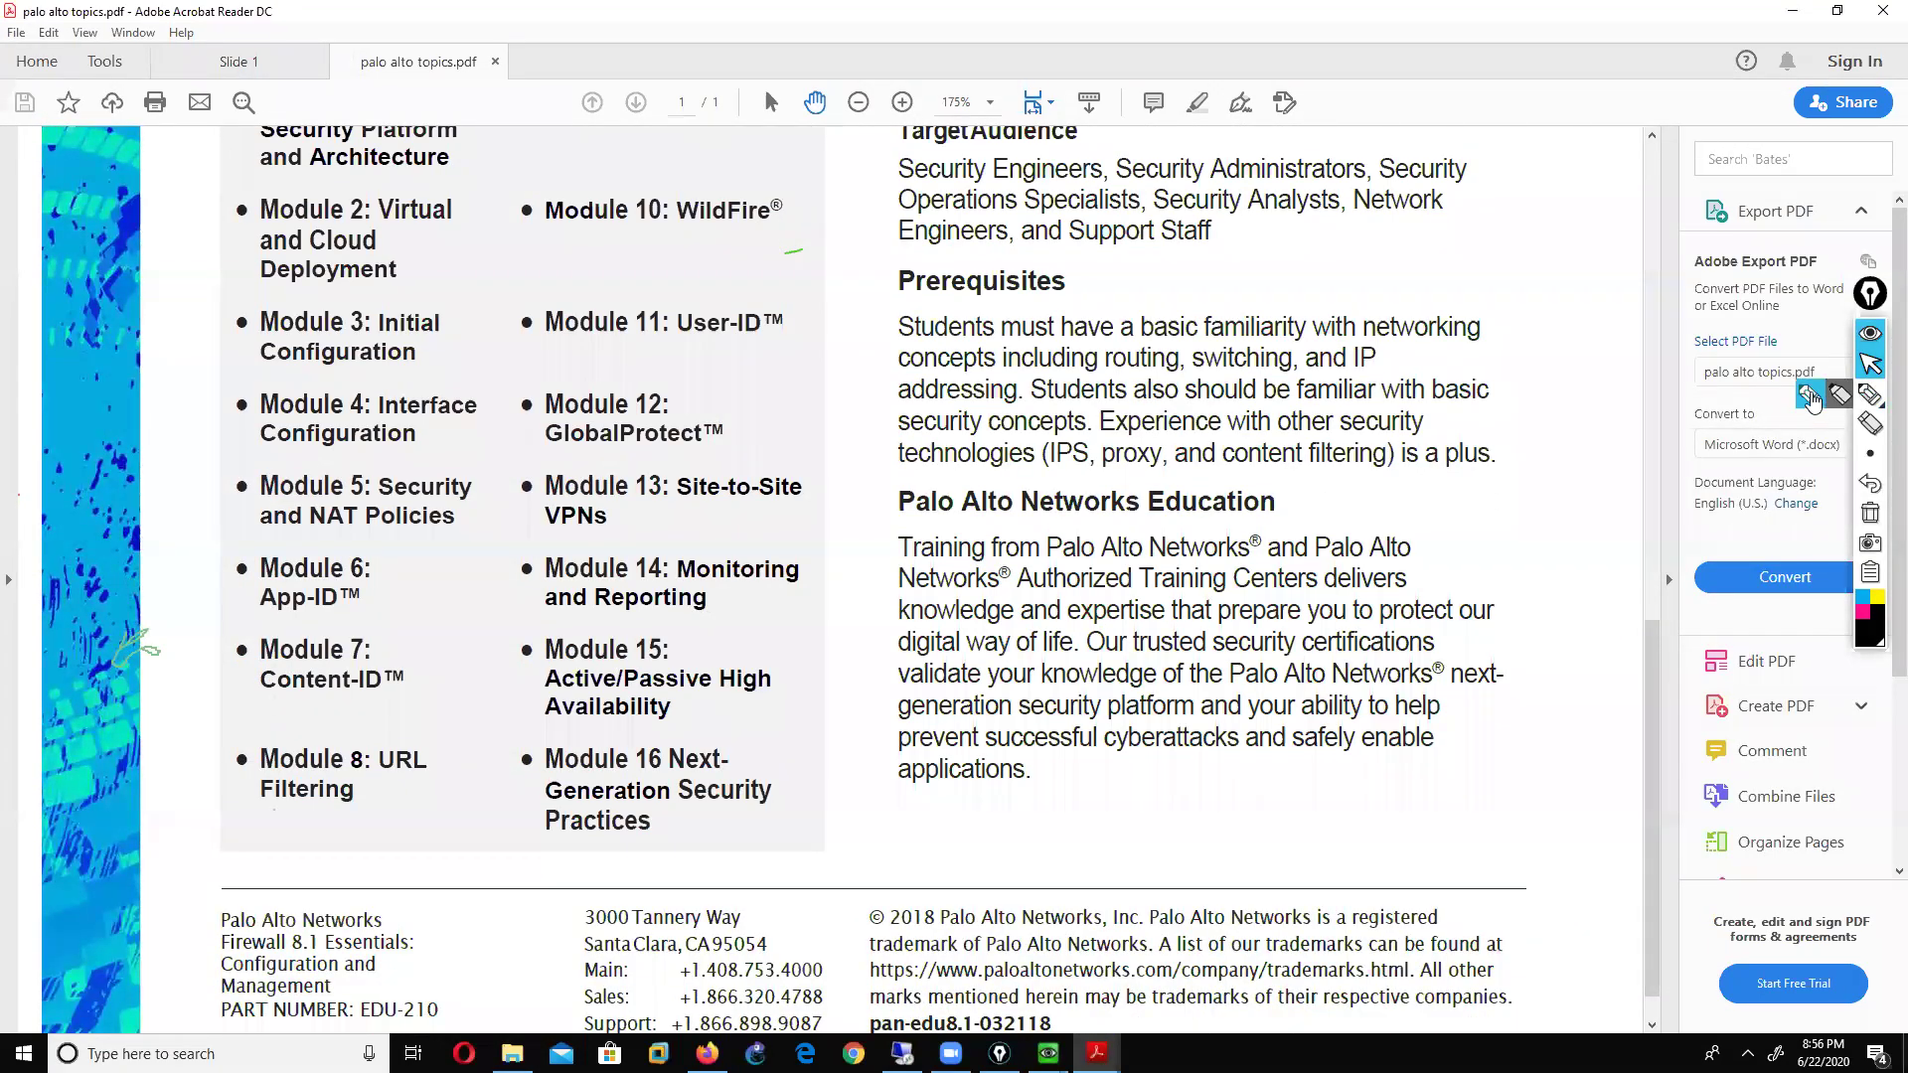
left_click(1870, 394)
left_click_drag(547, 630, 542, 748)
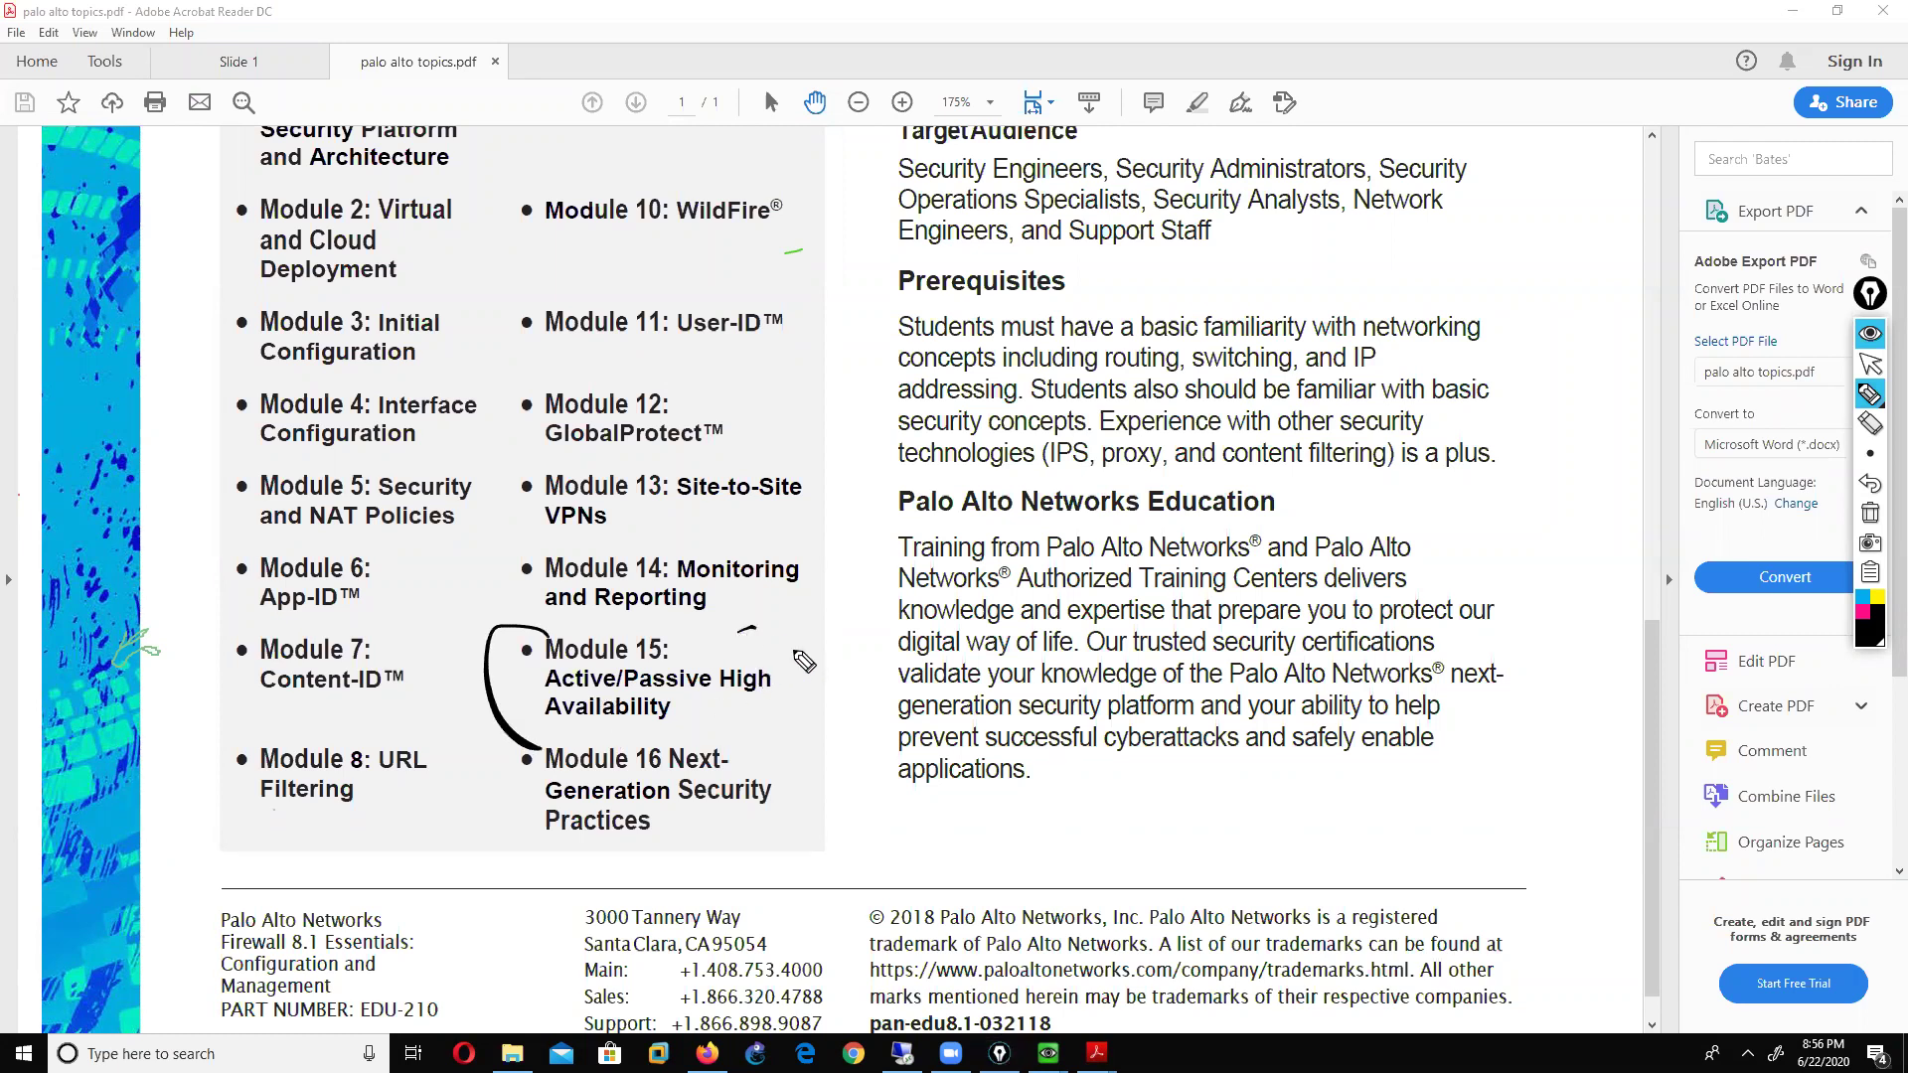
left_click_drag(740, 628, 732, 736)
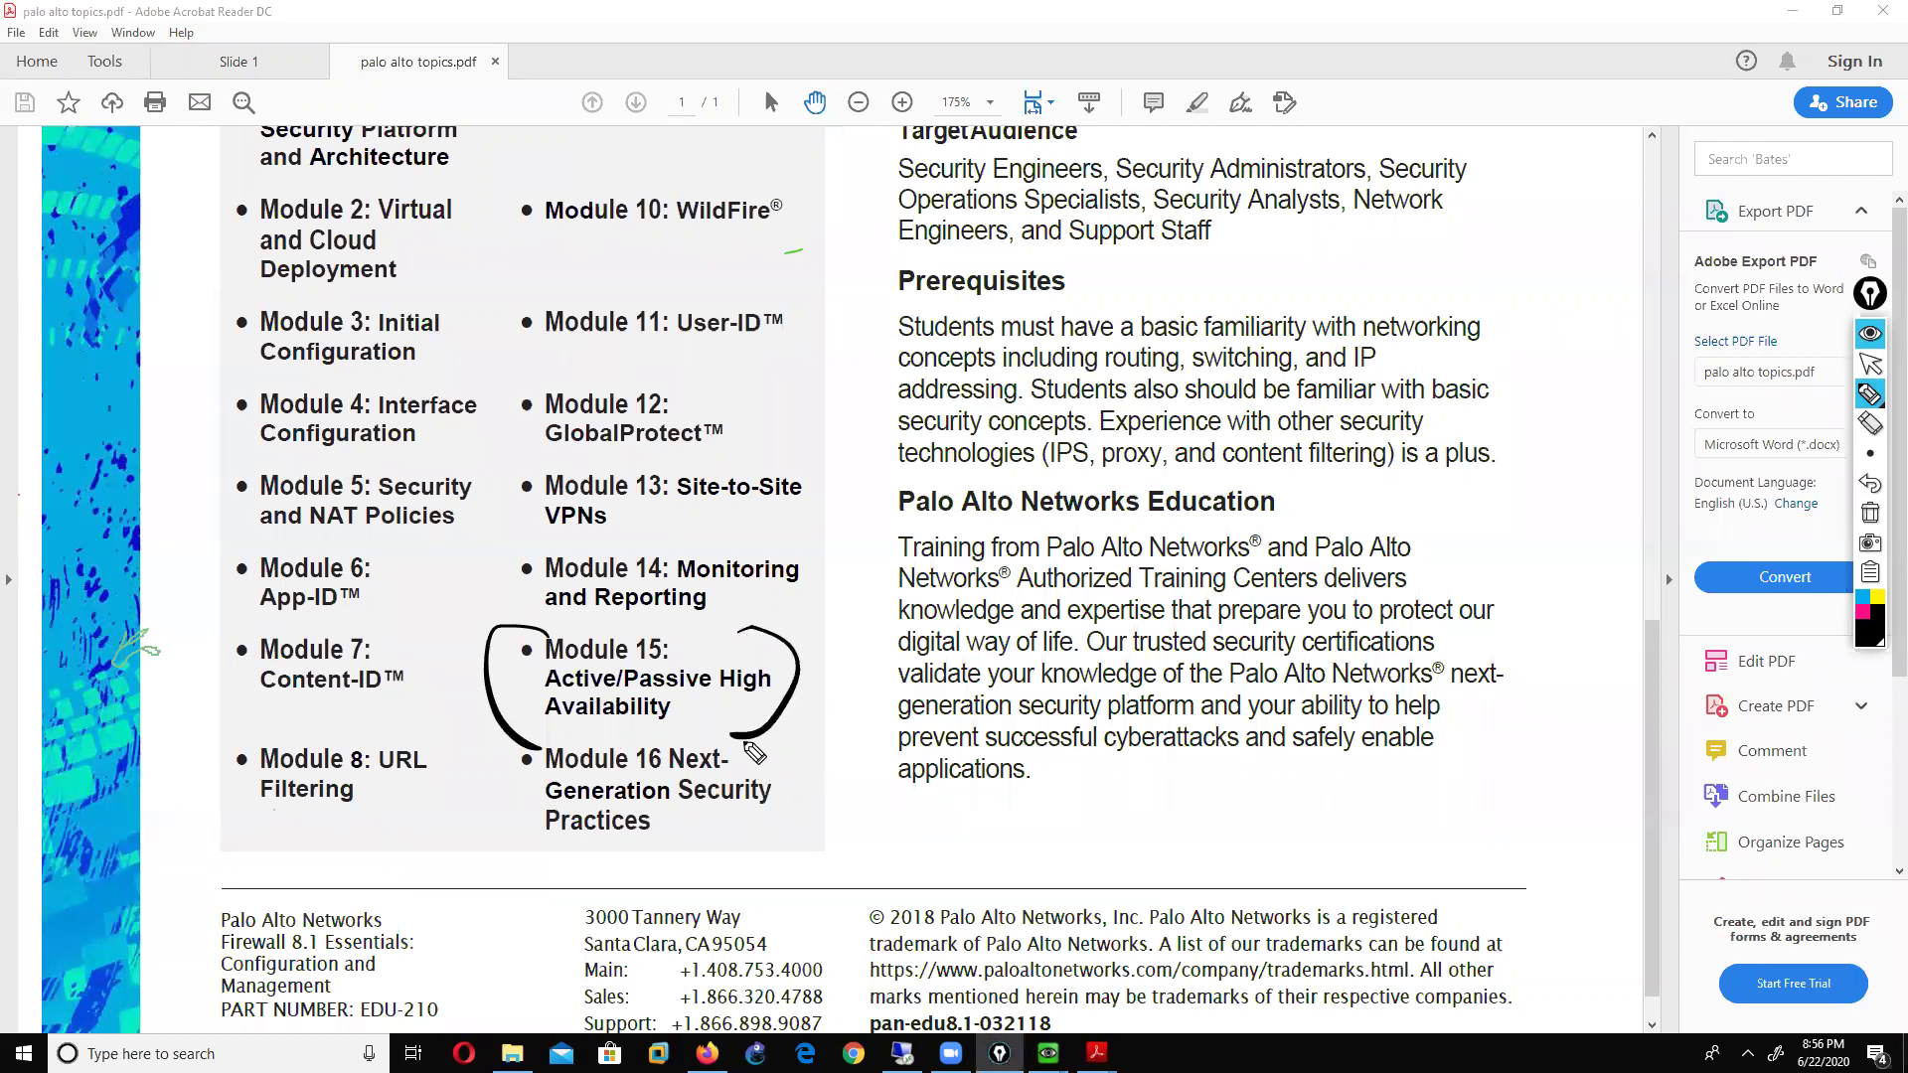
Step: Clear the pen marks and close both the PDF and the PALO ALTO folder window
left_click(1870, 513)
left_click(1874, 368)
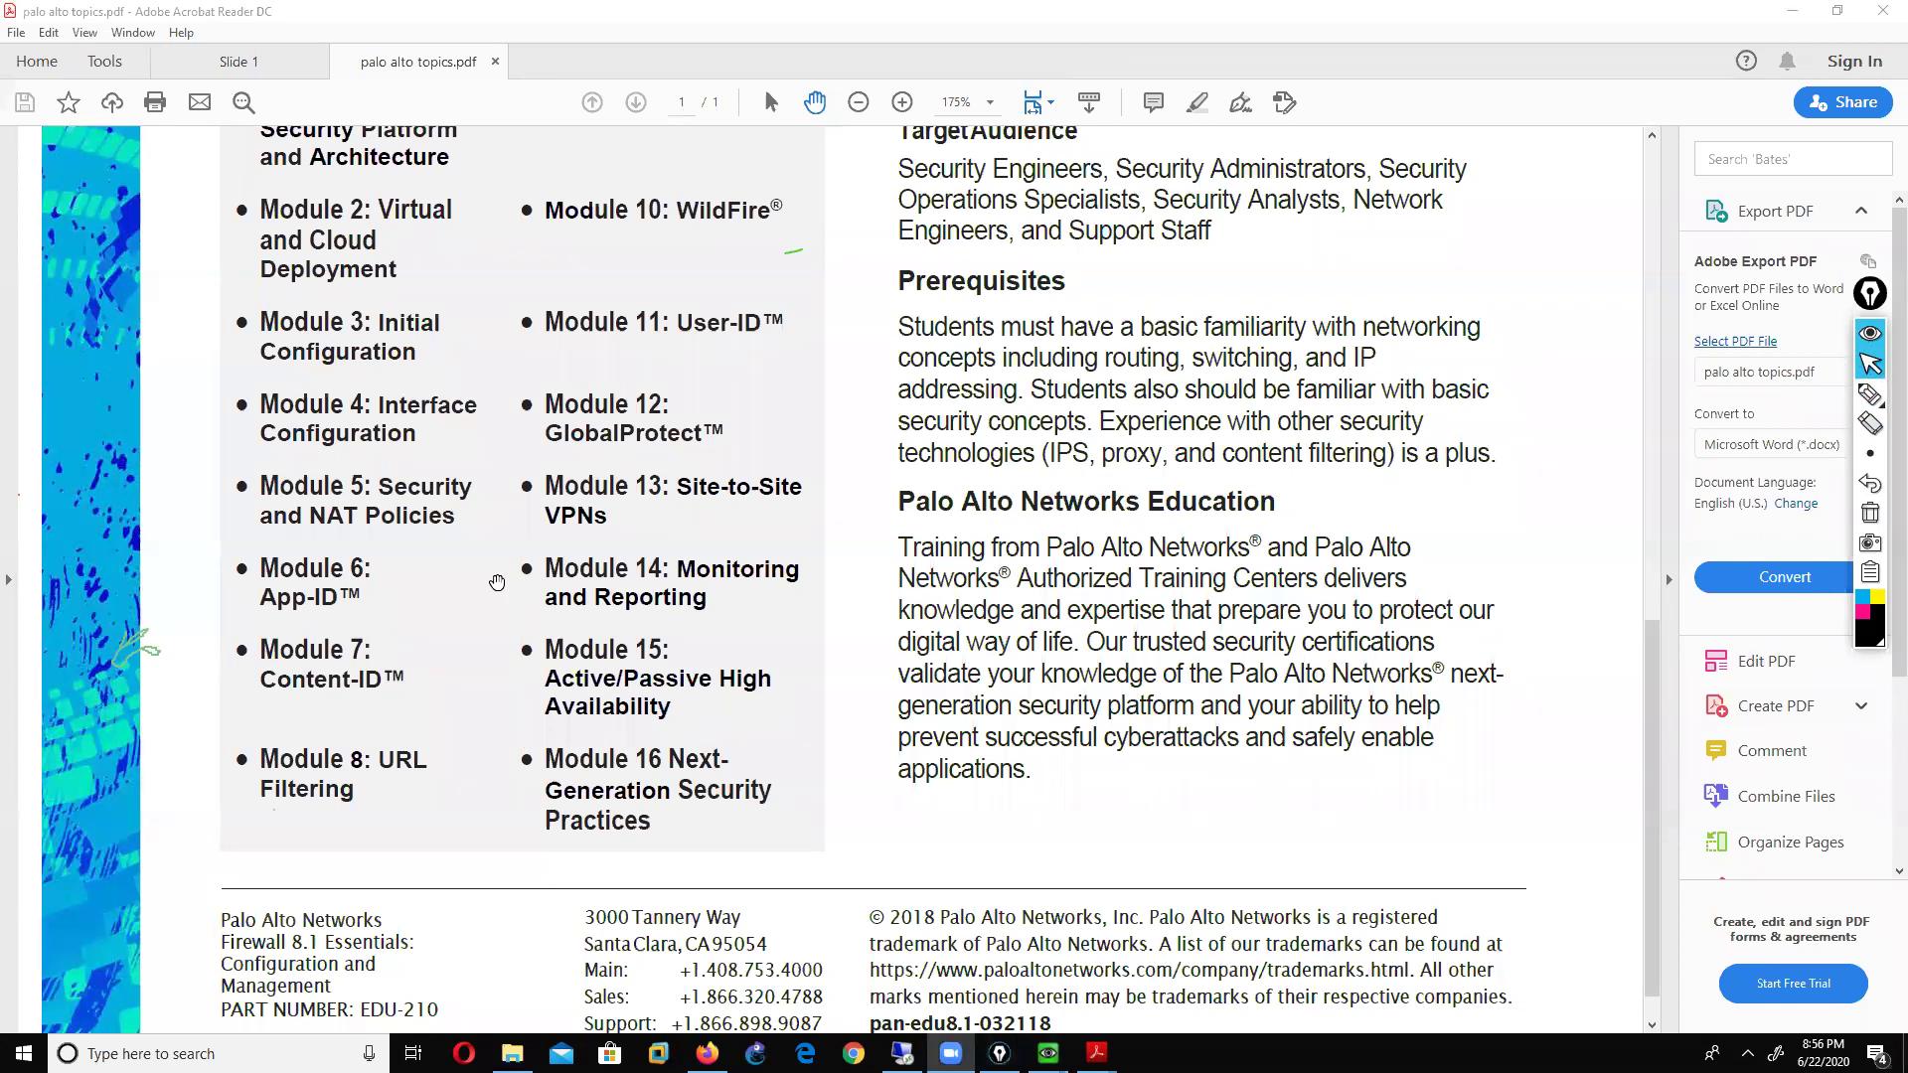
left_click(1881, 10)
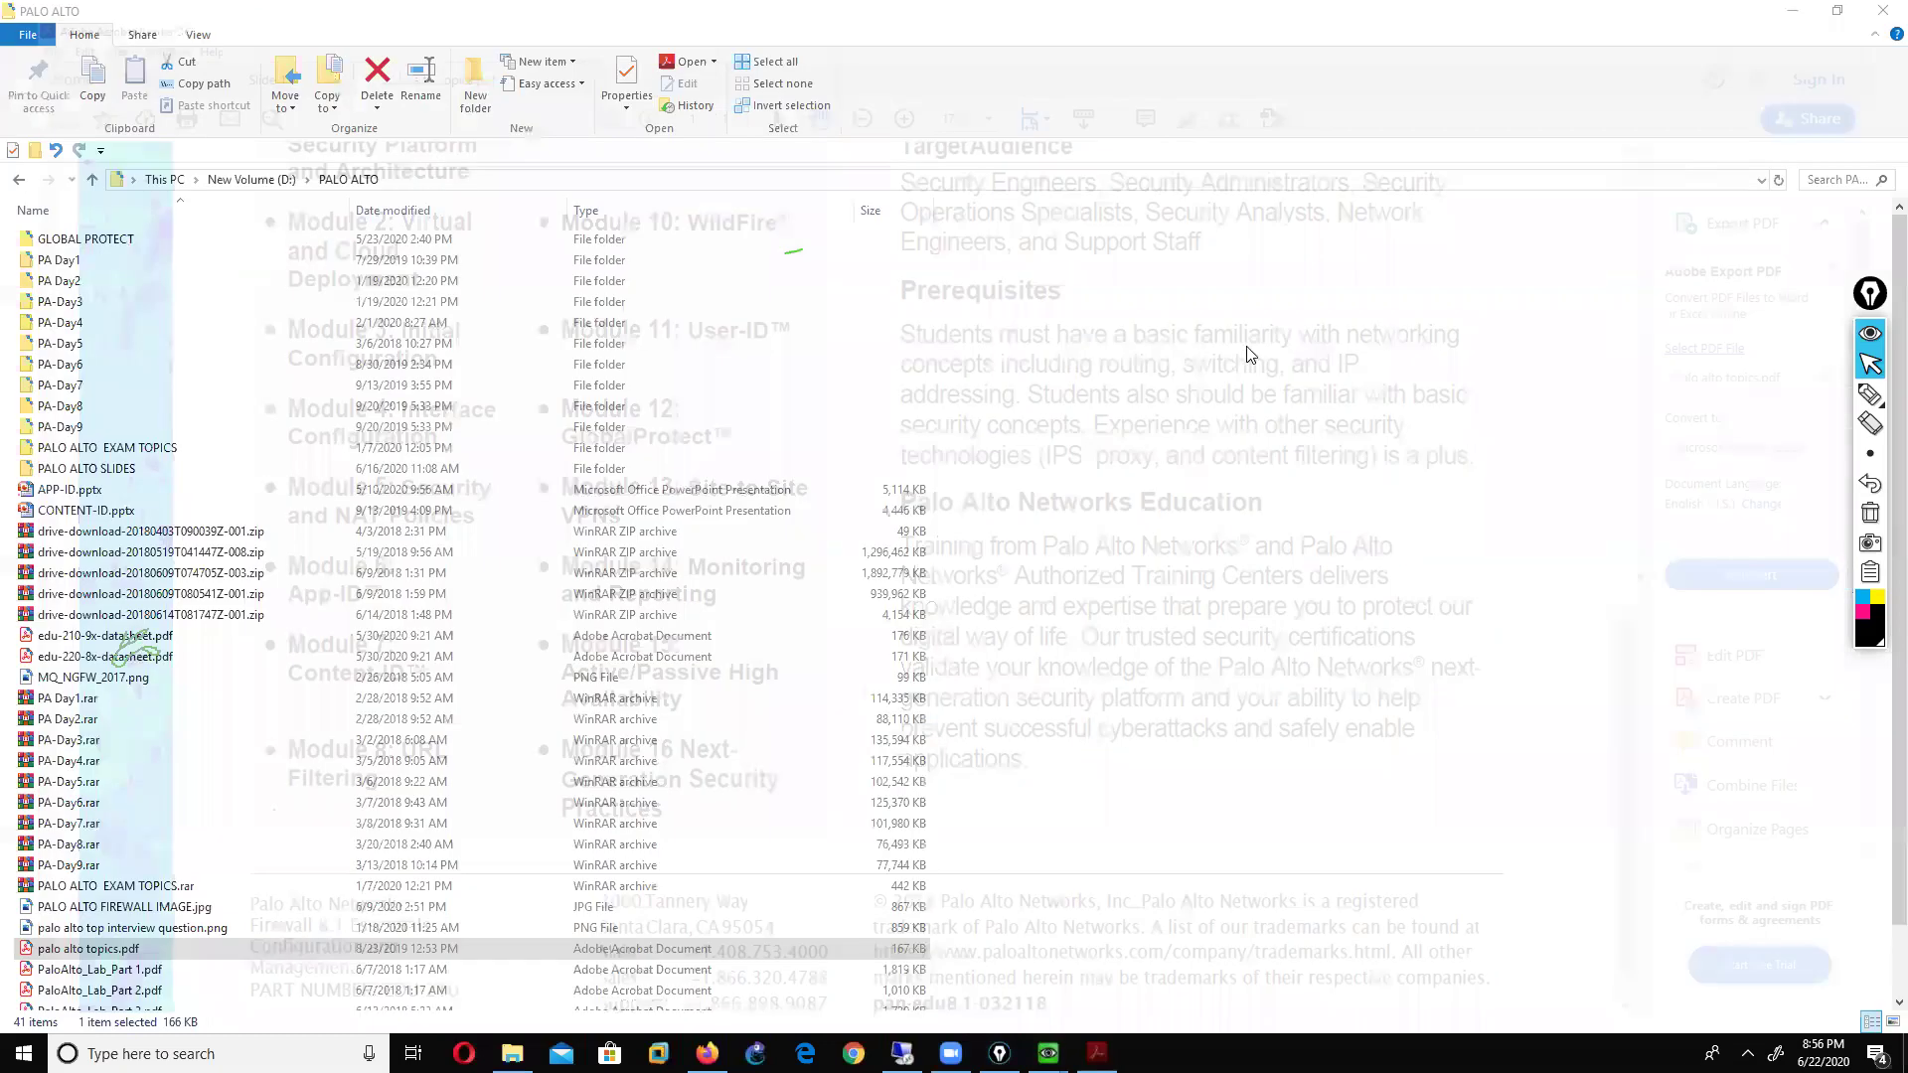
left_click(1882, 10)
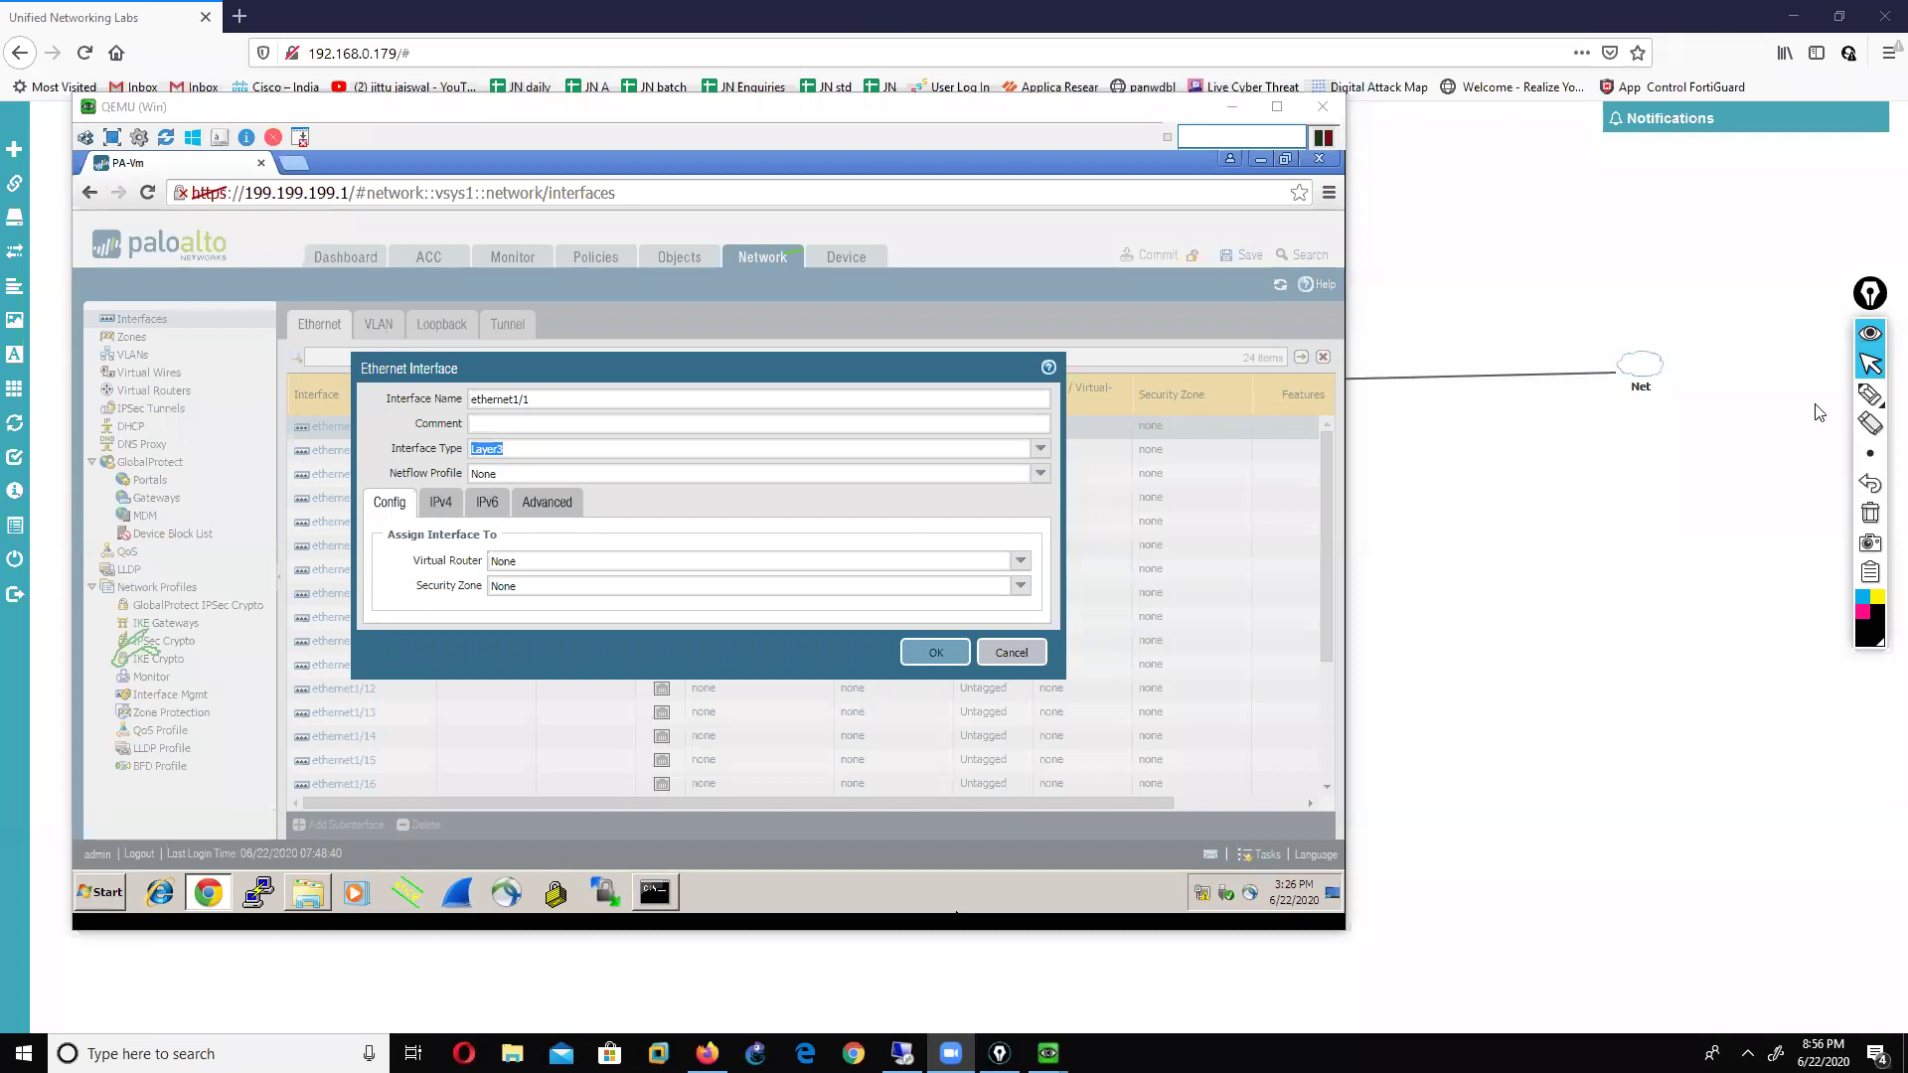
Step: Sketch two black device boxes joined by three parallel links, mark the links, and erase the whole sketch
left_click(1870, 395)
mouse_move(1201, 316)
left_mouse_down()
mouse_move(1092, 318)
mouse_move(1210, 318)
left_mouse_up()
mouse_move(1751, 352)
left_mouse_down()
mouse_move(1776, 418)
mouse_move(1751, 354)
mouse_move(1411, 380)
mouse_move(1225, 365)
left_mouse_up()
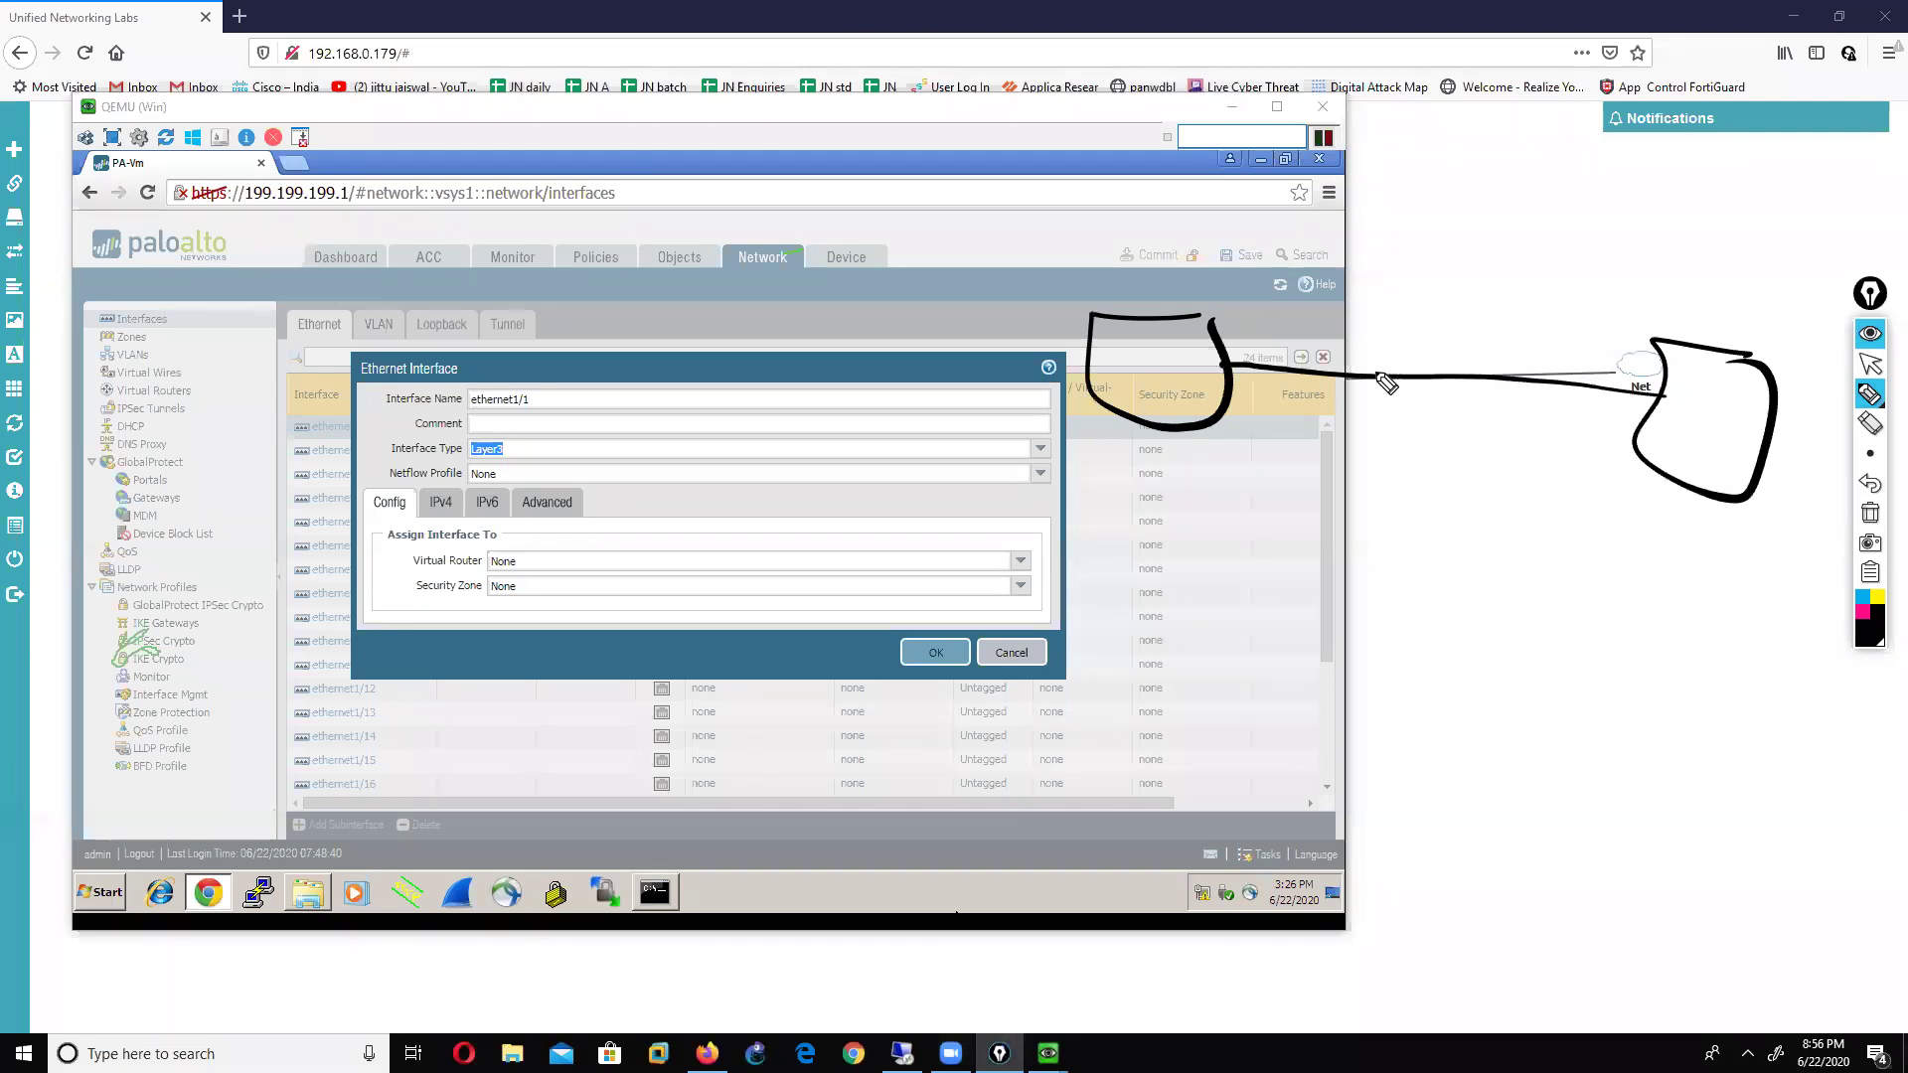
left_click_drag(1635, 442, 1224, 405)
left_click_drag(1655, 343, 1197, 320)
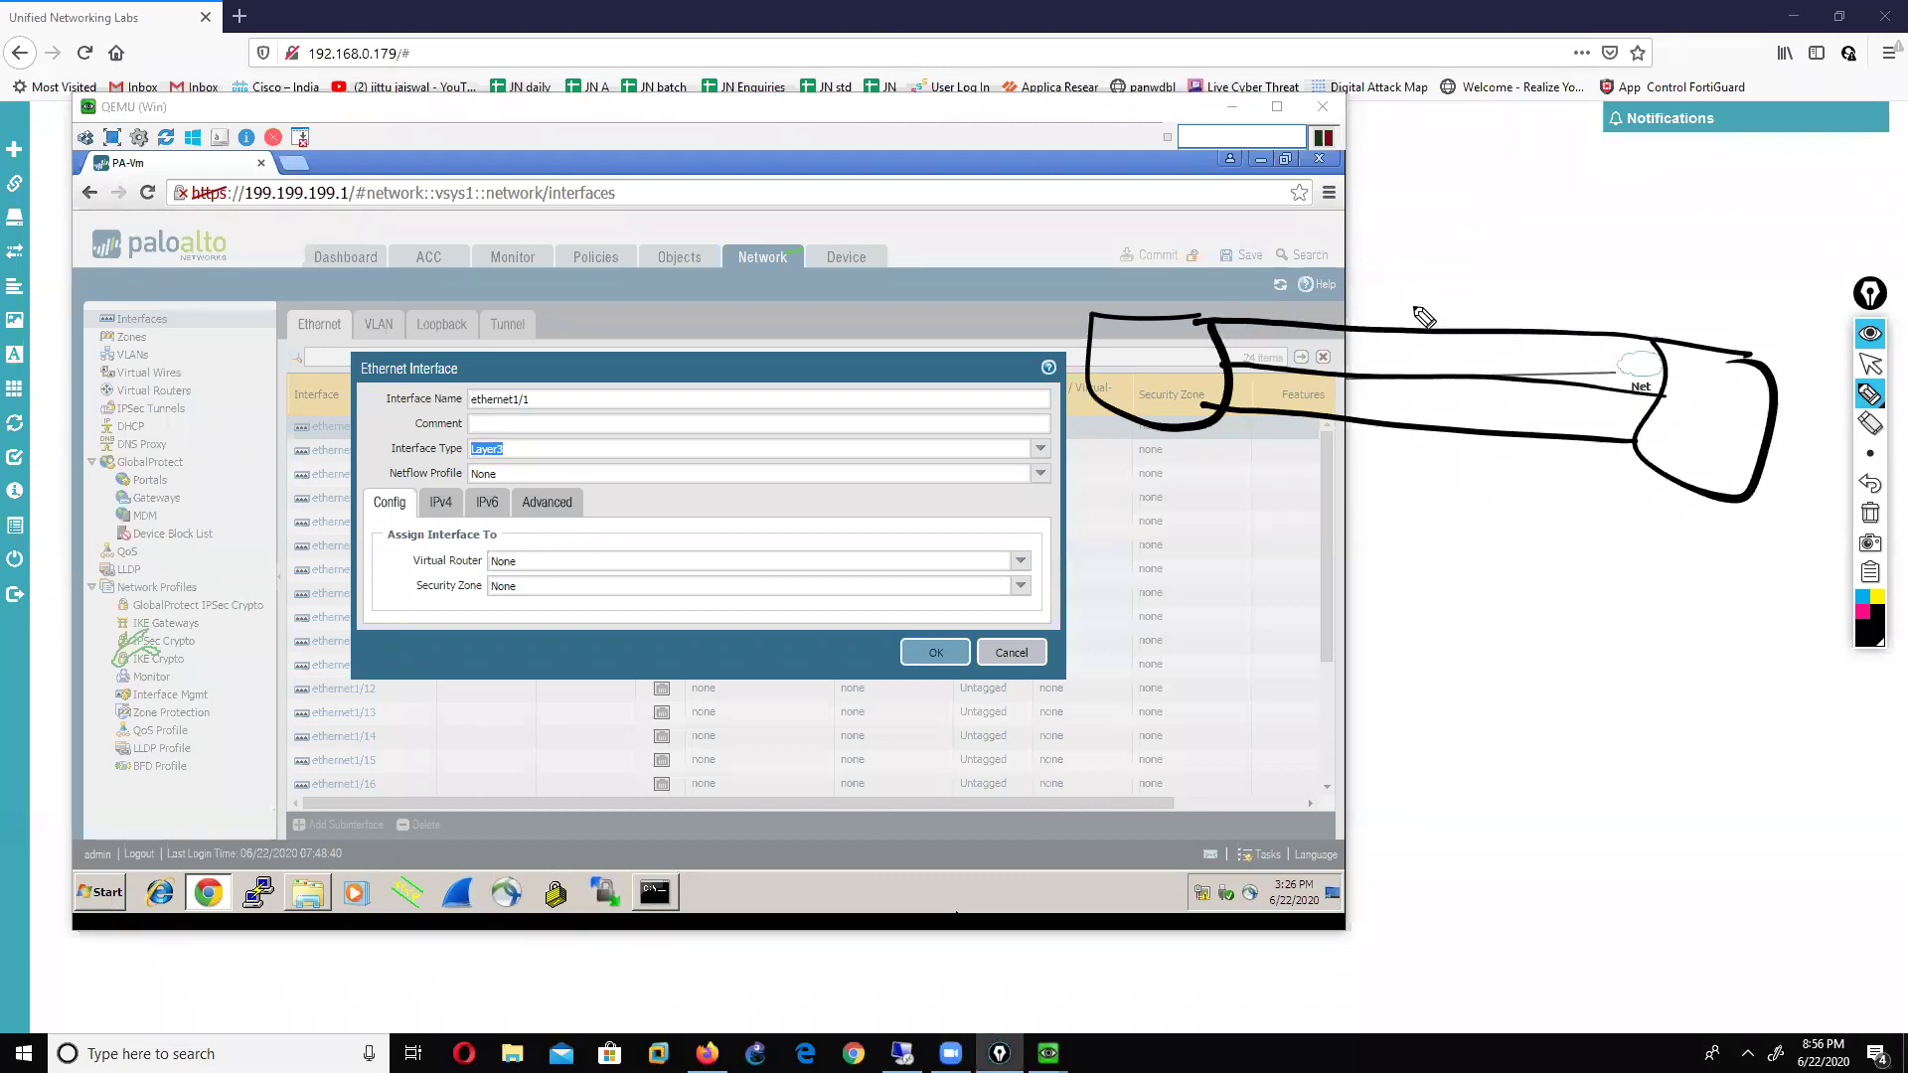
left_click(1414, 267)
left_click(1412, 350)
left_click_drag(1419, 482, 1419, 507)
left_click(1870, 513)
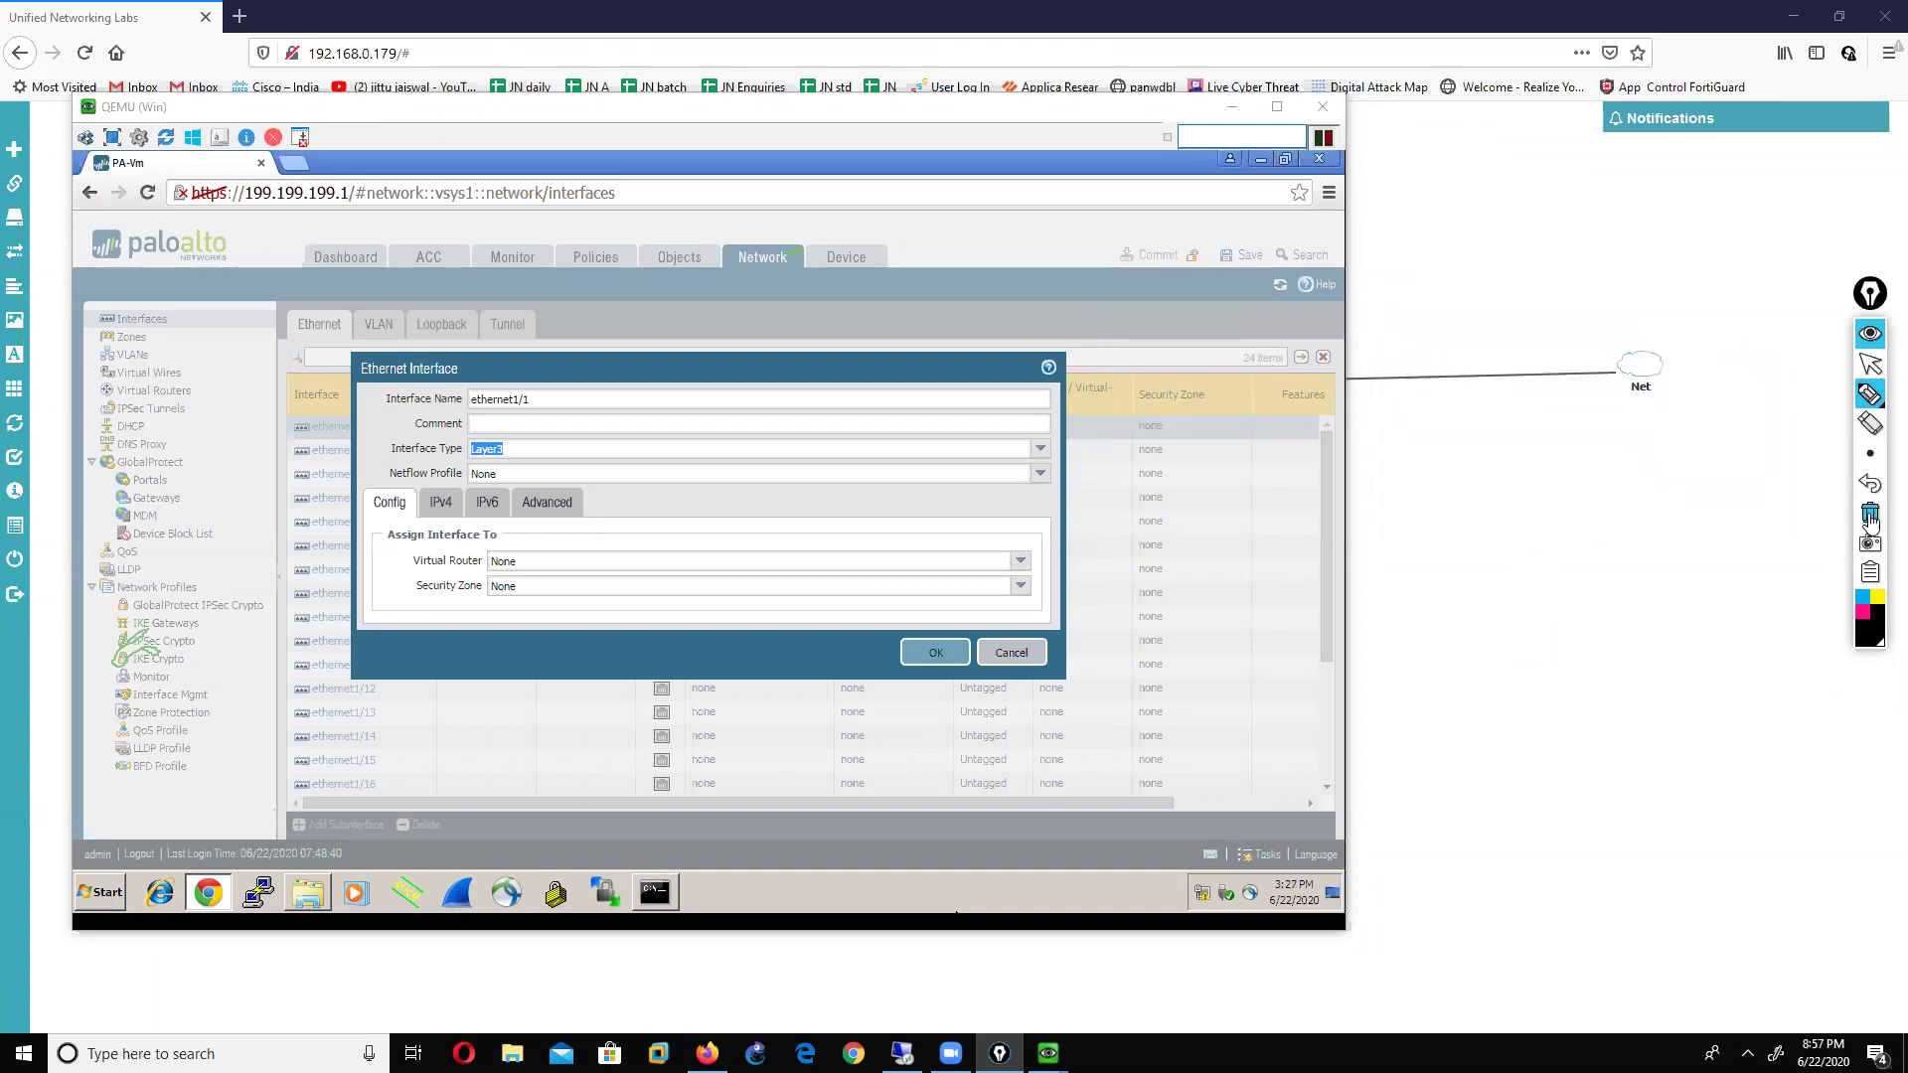
left_click(1874, 366)
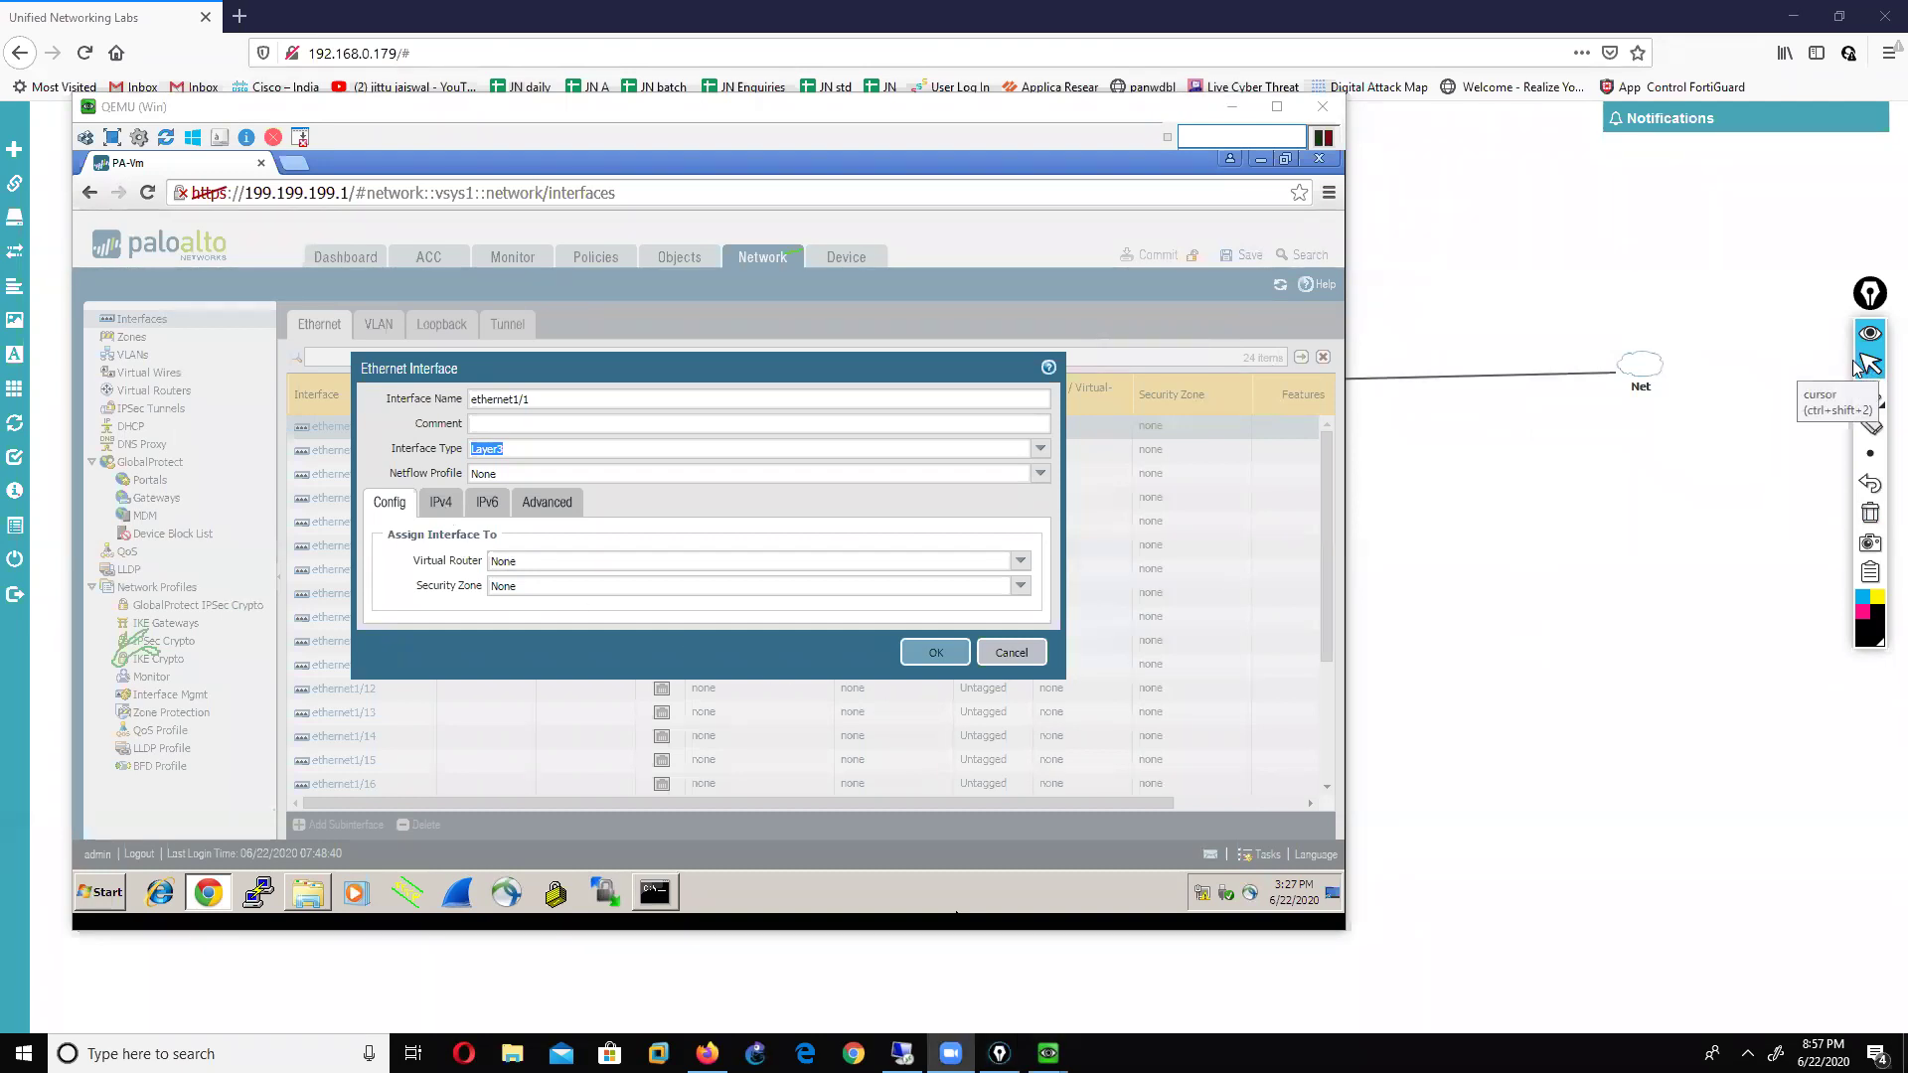
Step: Underline the first interface's security zone entry and bracket the Layer3 interface type in black
mouse_move(1856, 389)
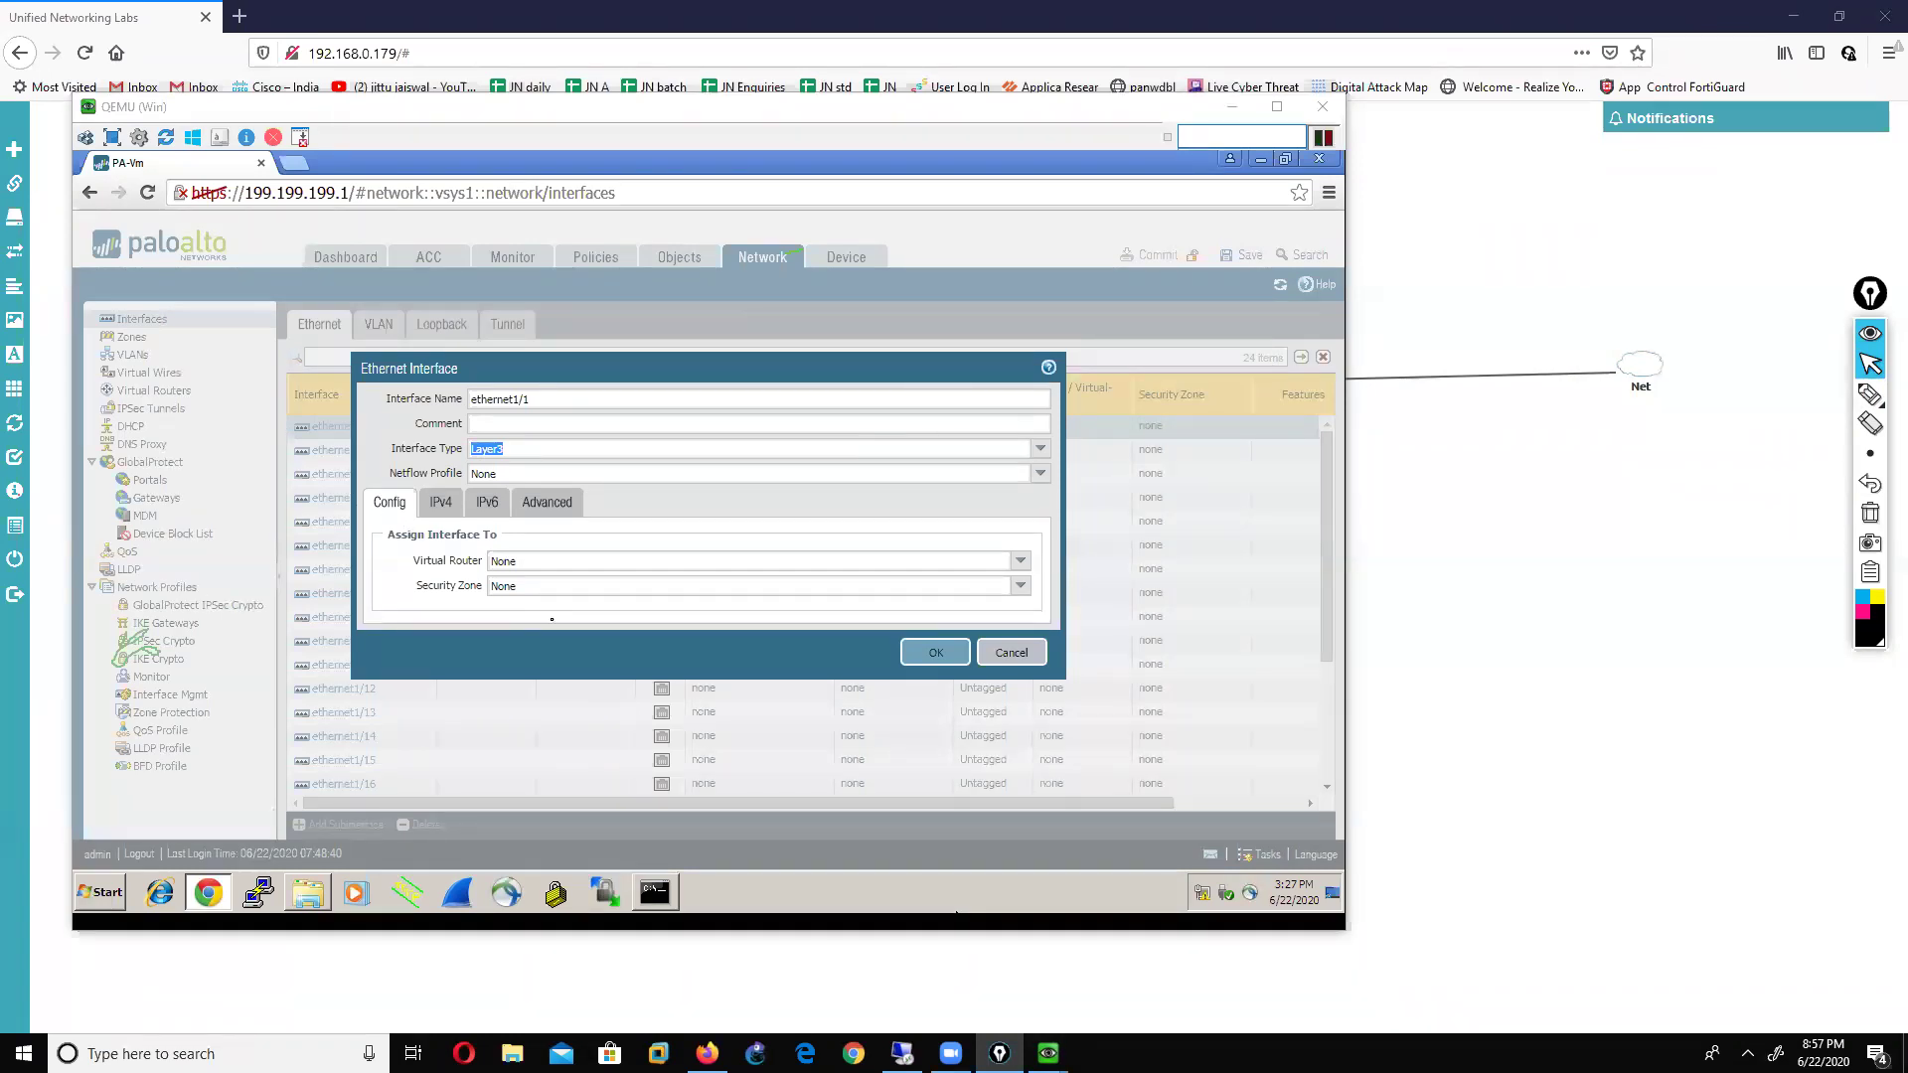
left_click(1870, 395)
left_click_drag(1183, 448, 1127, 448)
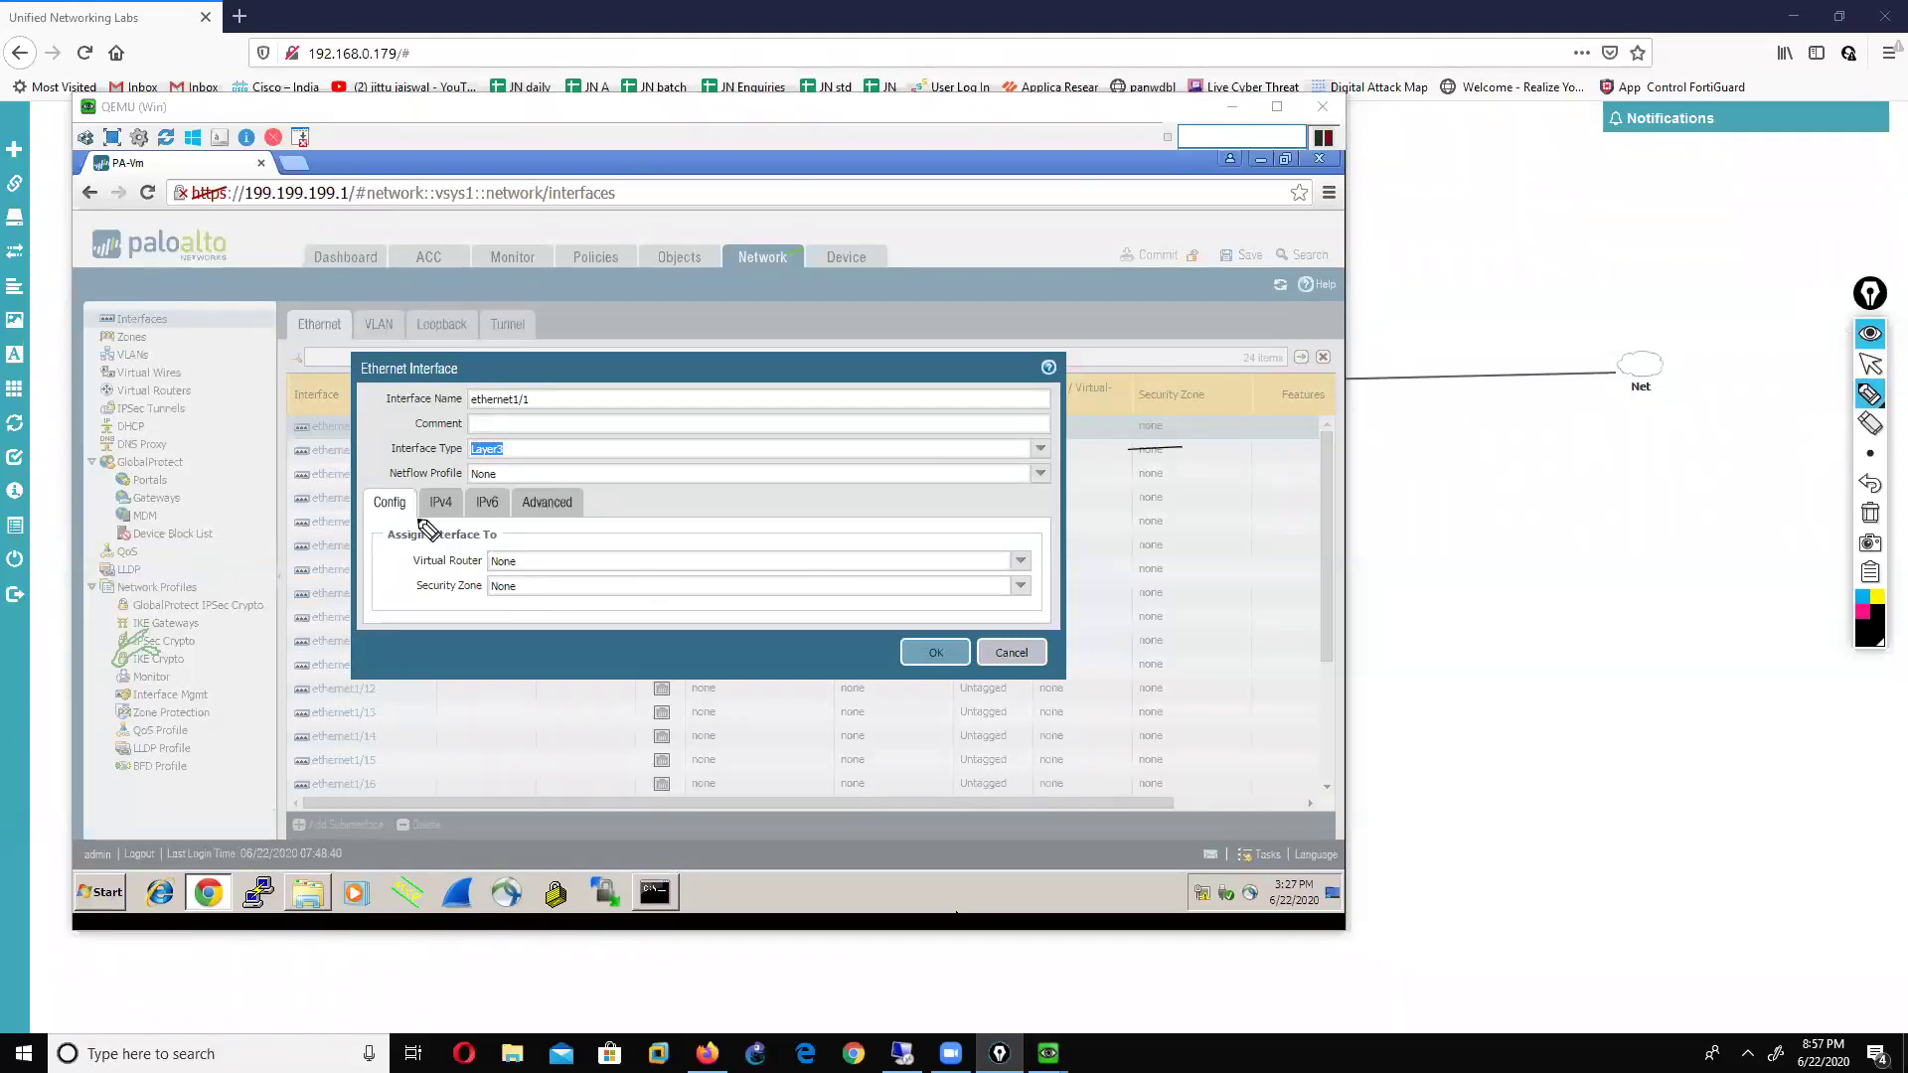
mouse_move(515, 434)
left_mouse_down()
mouse_move(516, 464)
mouse_move(467, 462)
left_mouse_up()
left_click(1873, 368)
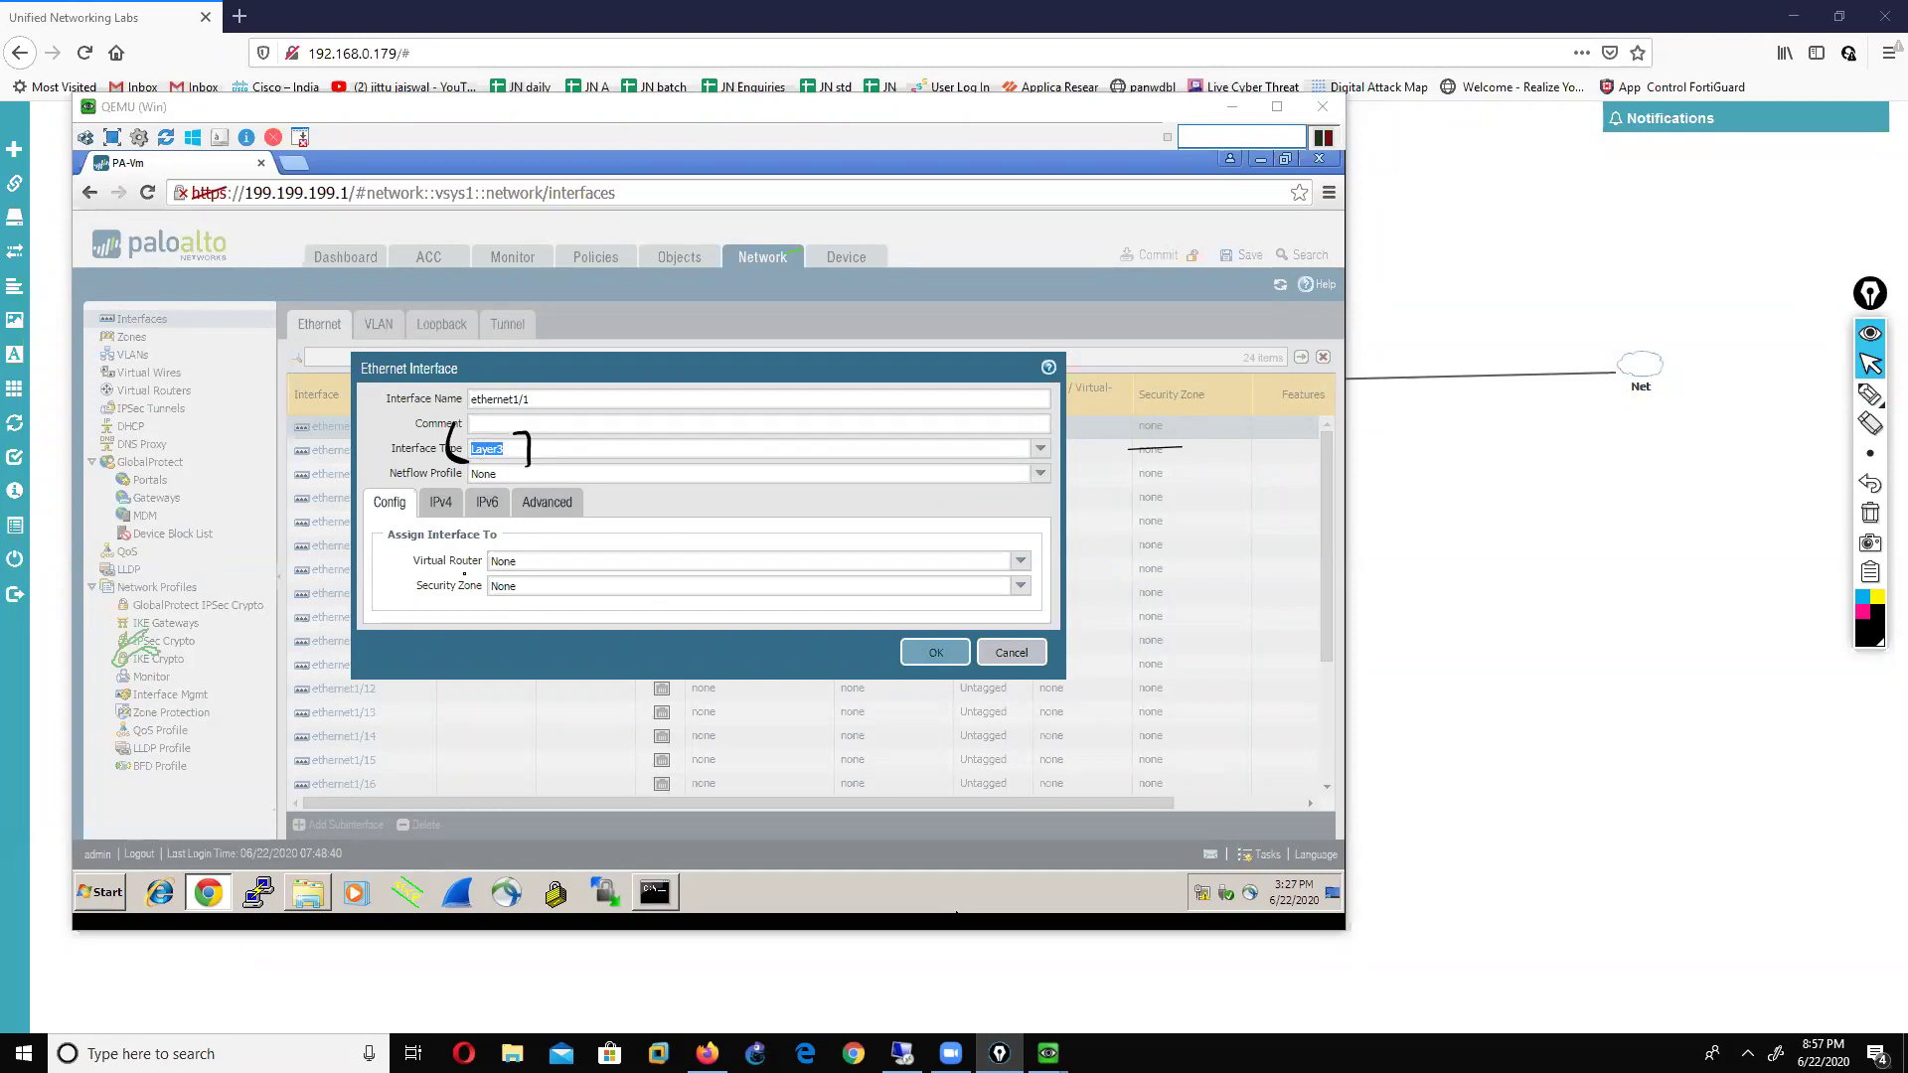
Step: Handwrite "(VRF)" in black beside the Ethernet Interface dialog
left_click(1870, 394)
left_click_drag(1235, 557, 1224, 561)
mouse_move(1358, 540)
left_mouse_down()
mouse_move(1416, 547)
mouse_move(1428, 646)
left_mouse_up()
left_click_drag(1438, 557, 1475, 644)
mouse_move(1545, 584)
left_mouse_down()
mouse_move(1509, 686)
mouse_move(1547, 623)
left_mouse_up()
left_click_drag(1604, 574, 1563, 750)
left_click_drag(1348, 510, 1351, 707)
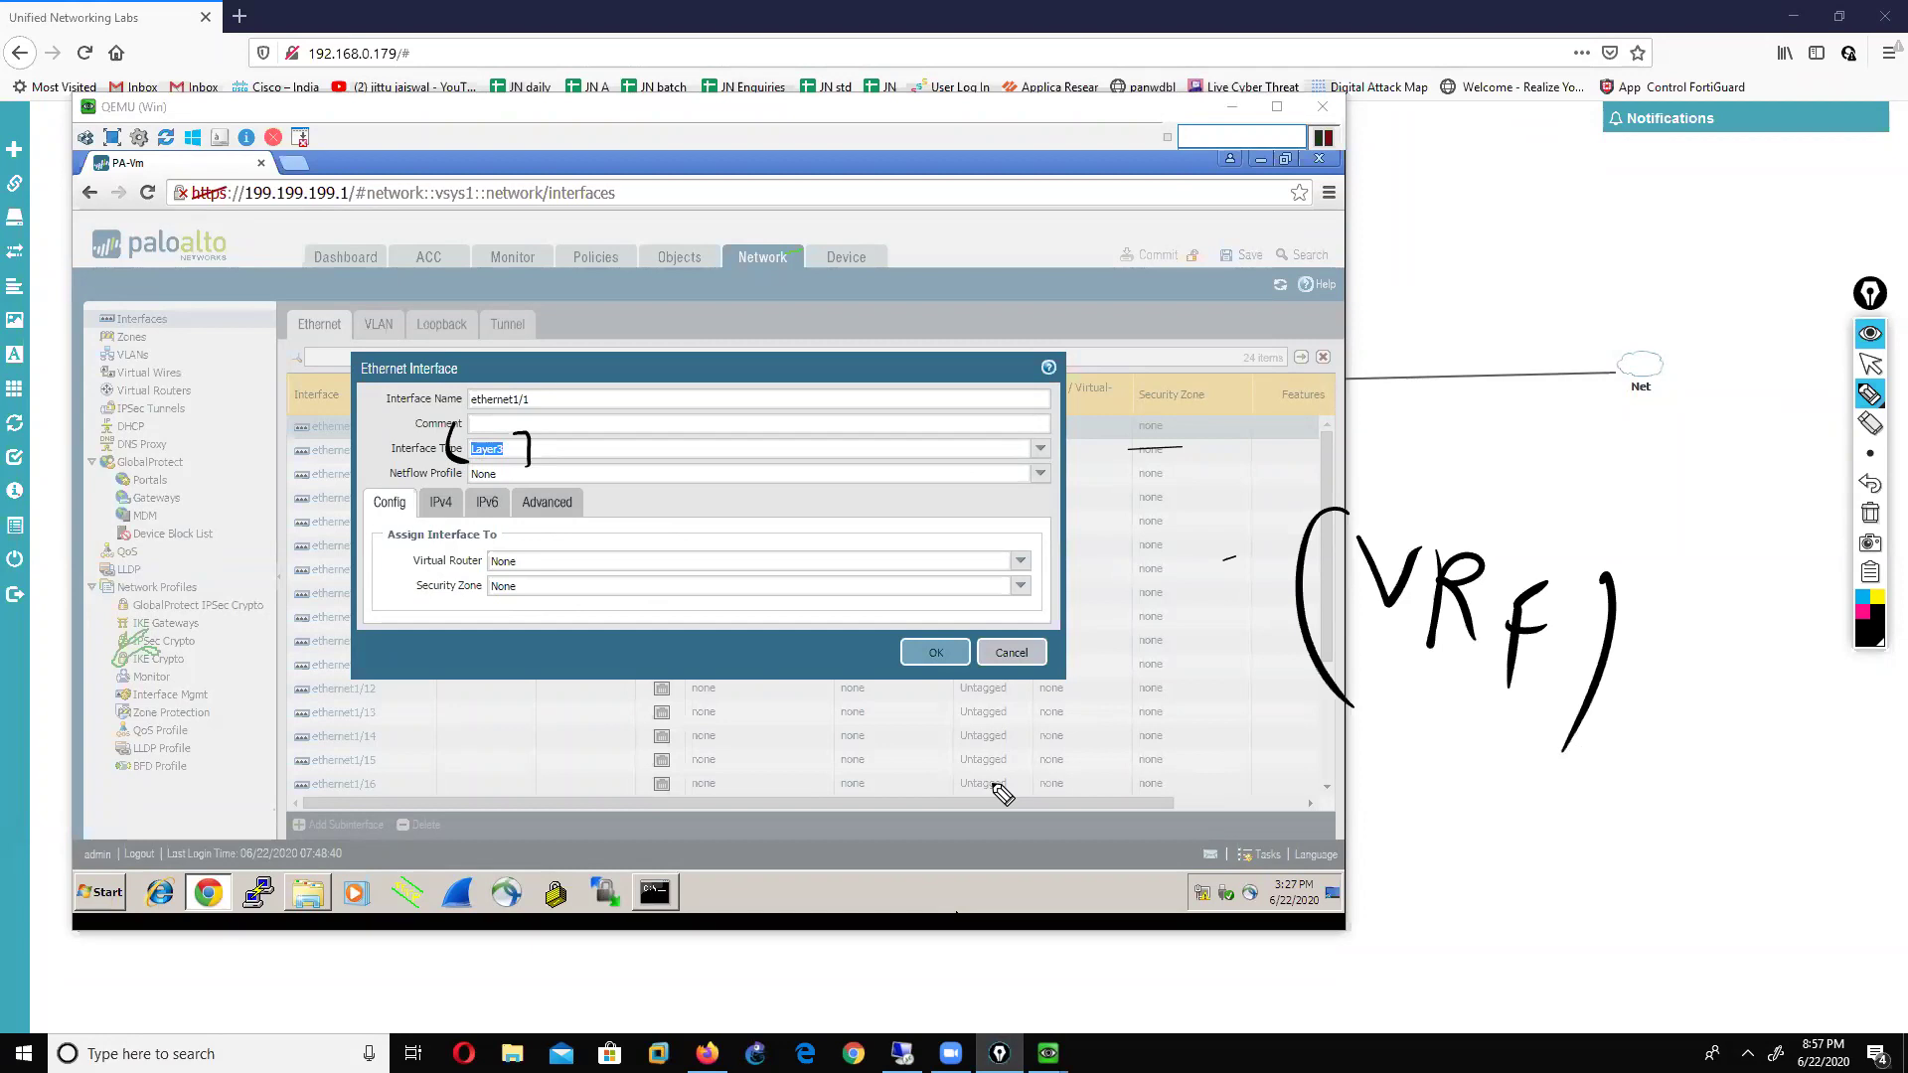
Step: Handwrite "(MPLS)" in black below the VRF note, and clear all annotations
mouse_move(1324, 851)
left_mouse_down()
mouse_move(1396, 853)
mouse_move(1428, 906)
left_mouse_up()
left_click_drag(1438, 856, 1528, 931)
mouse_move(1592, 853)
left_mouse_down()
mouse_move(1560, 914)
mouse_move(1563, 974)
left_mouse_up()
left_click_drag(1244, 767, 1282, 900)
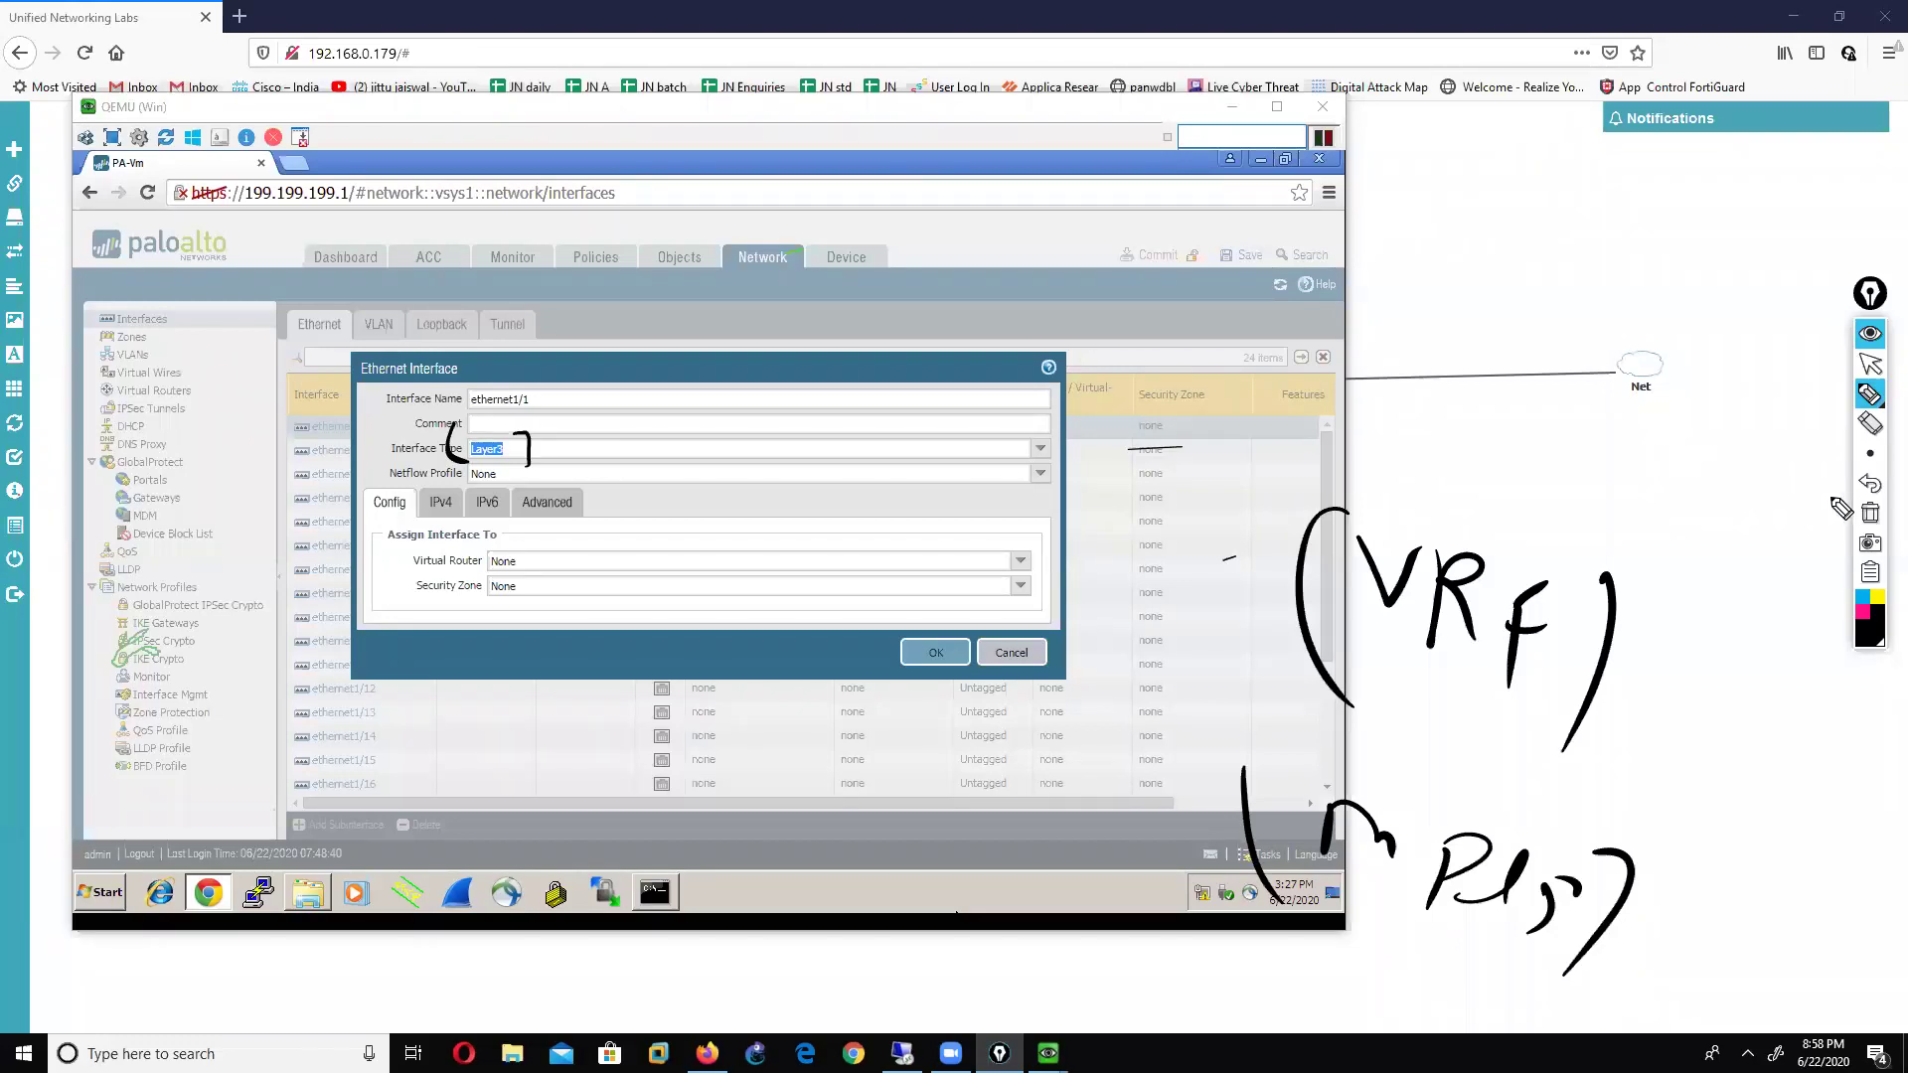
left_click(1869, 512)
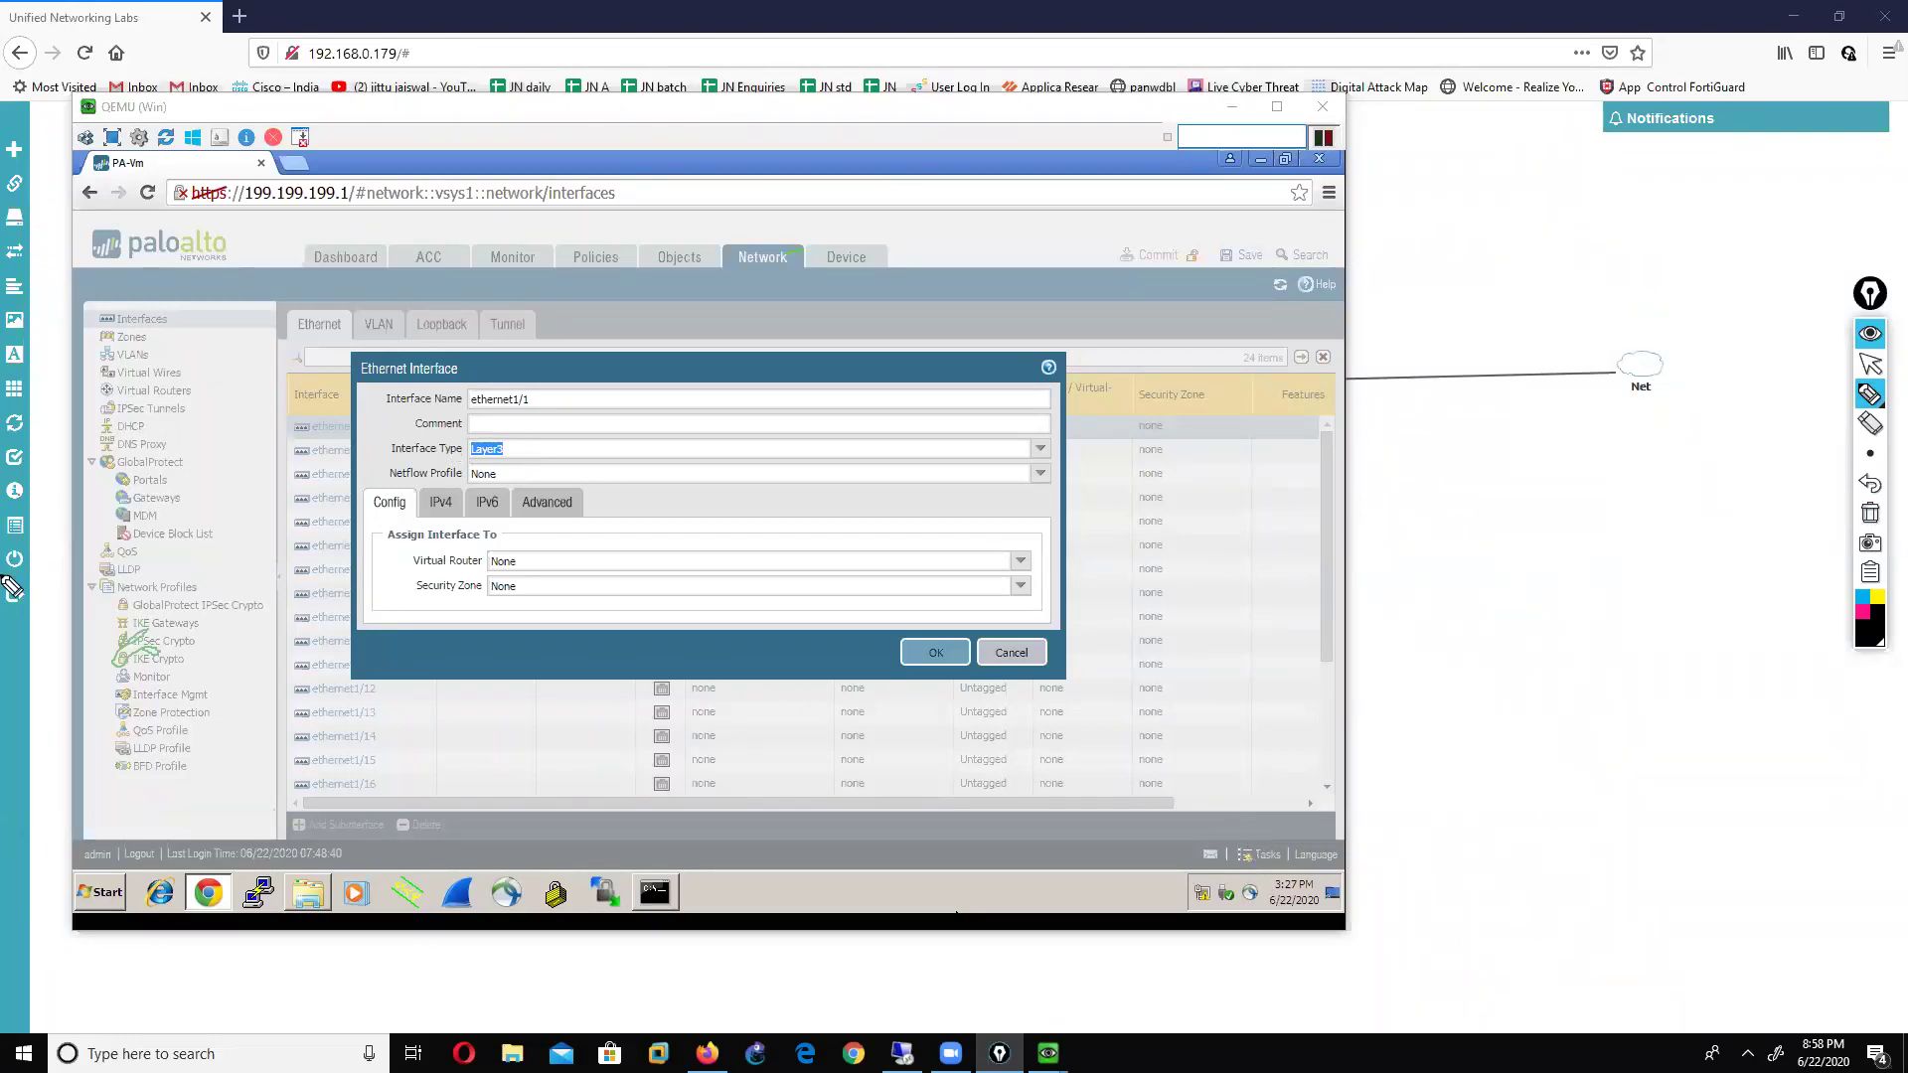
left_click(1869, 364)
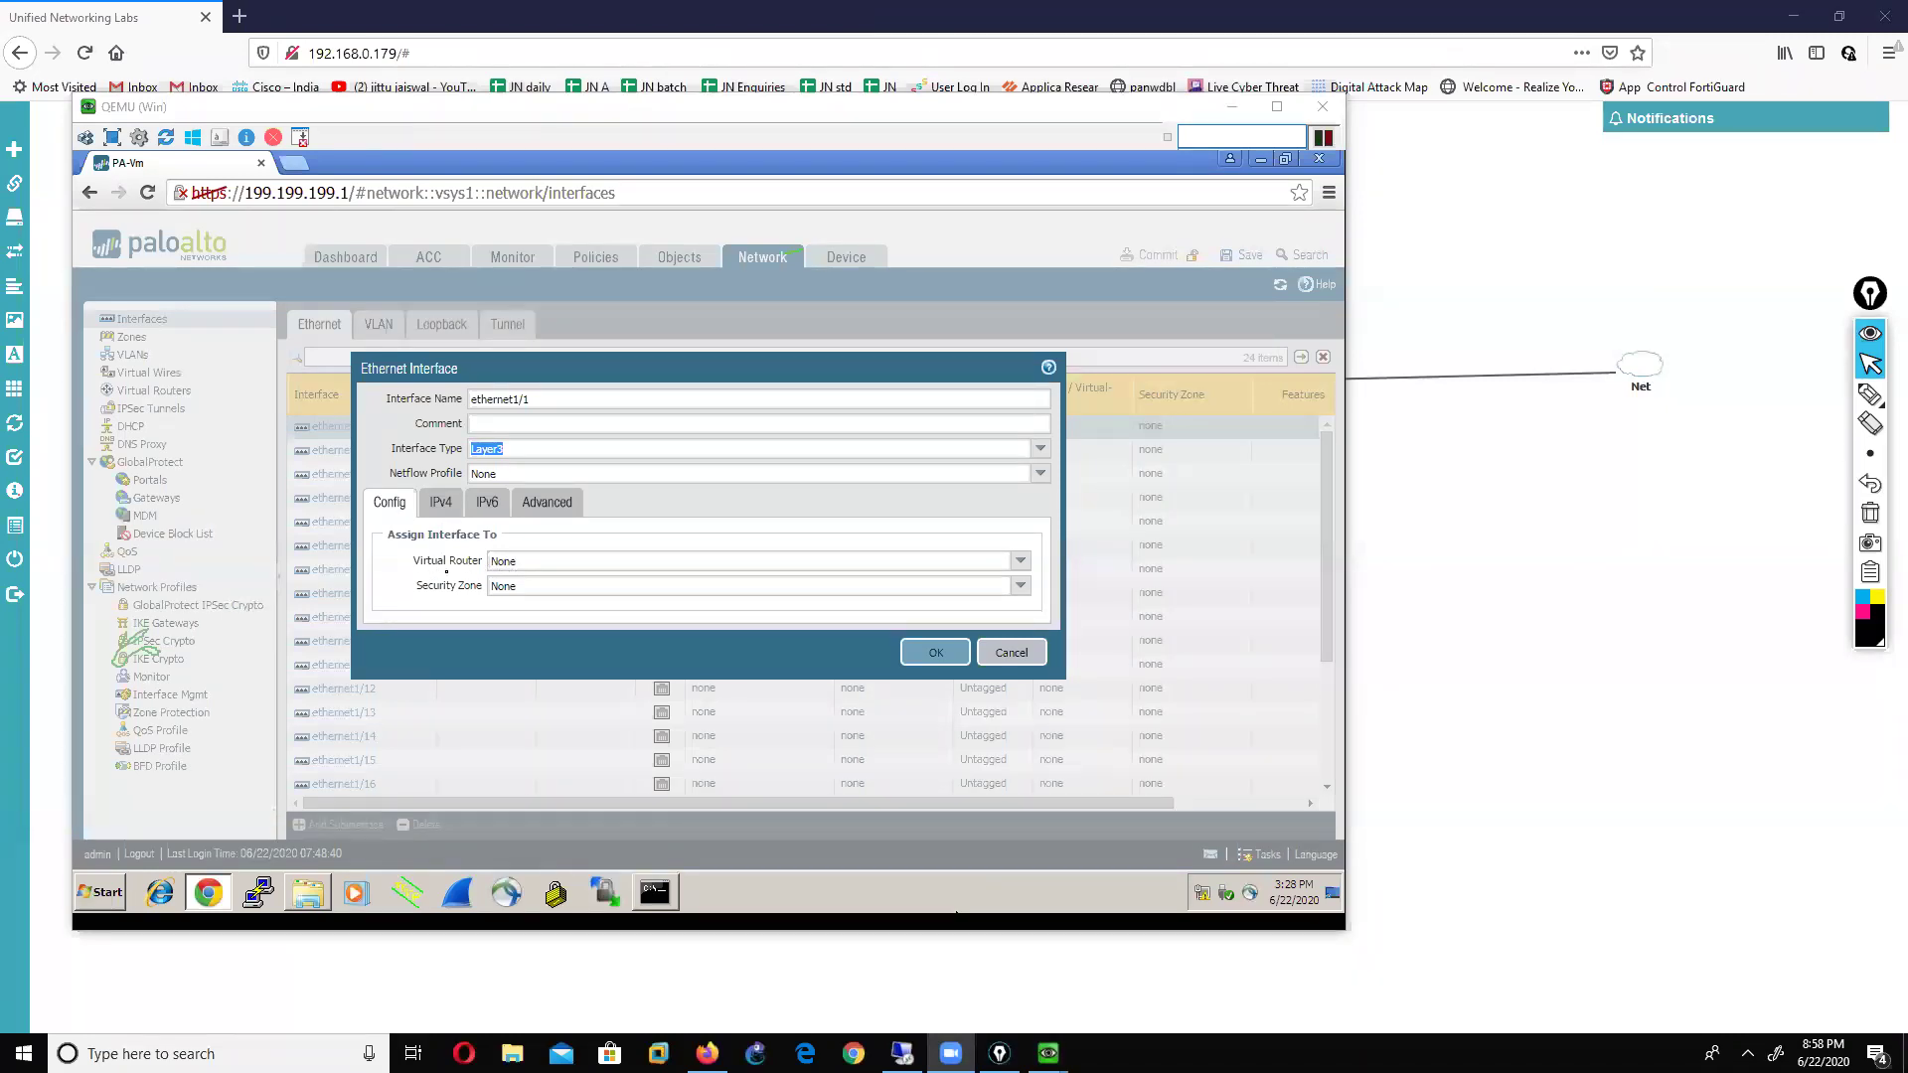
Step: Activate the Virtual Router field and draw a black box labelled PA over the interface list
left_click(695, 561)
left_click(1871, 395)
mouse_move(1288, 298)
left_mouse_down()
mouse_move(1259, 304)
mouse_move(1284, 320)
mouse_move(1199, 359)
mouse_move(1276, 374)
left_mouse_up()
Step: Draw magenta link lines radiating from the PA box in all directions
left_click(1862, 611)
left_click_drag(1138, 370, 885, 374)
left_click_drag(954, 189, 1182, 338)
left_click_drag(1214, 161, 1202, 333)
mouse_move(1411, 198)
left_mouse_down()
mouse_move(1282, 343)
mouse_move(1501, 399)
left_mouse_up()
left_click_drag(1307, 455, 1347, 551)
left_click_drag(1205, 412, 1160, 574)
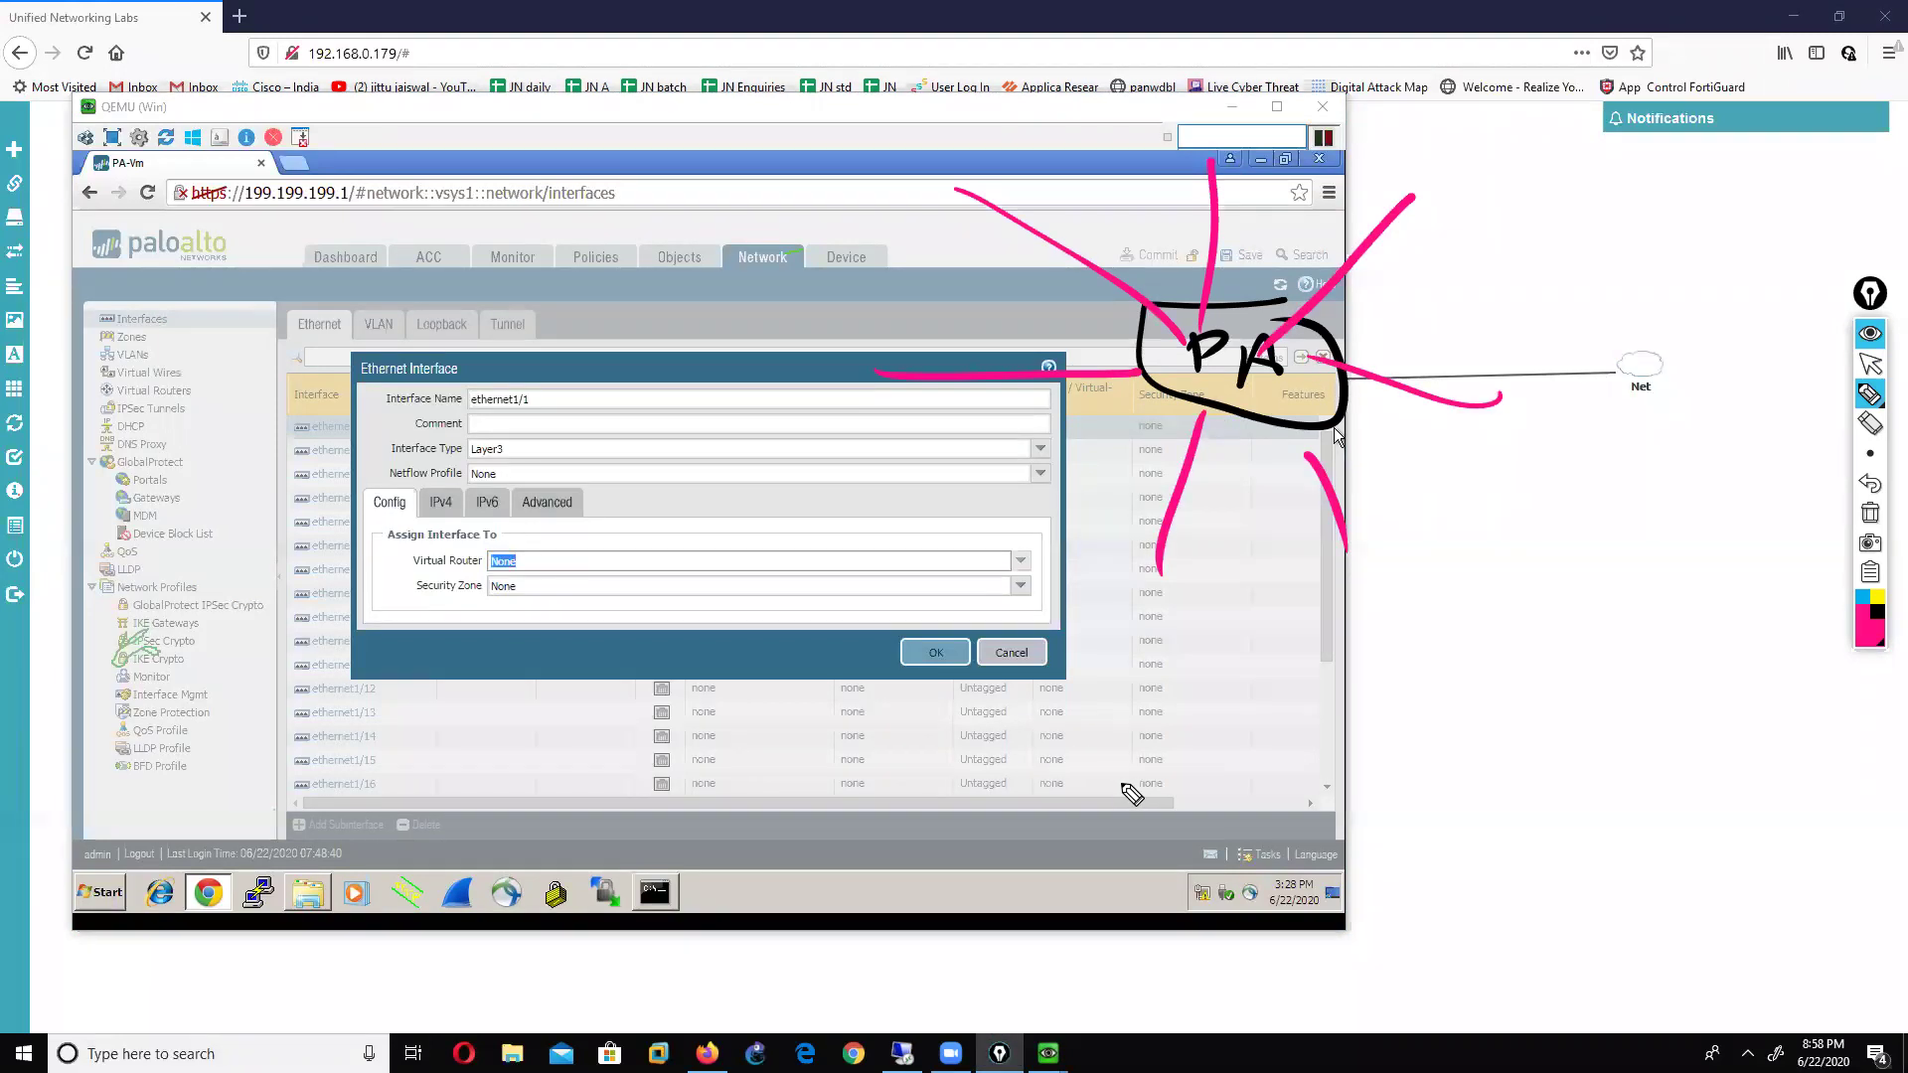
Step: Write a magenta A and divide the PA box's links into two groups with one magenta and one yellow curve
mouse_move(717, 161)
left_mouse_down()
mouse_move(740, 99)
mouse_move(778, 161)
left_mouse_up()
left_click_drag(730, 134, 782, 124)
mouse_move(1292, 91)
left_mouse_down()
mouse_move(1275, 193)
mouse_move(1153, 497)
mouse_move(715, 414)
mouse_move(690, 320)
left_mouse_up()
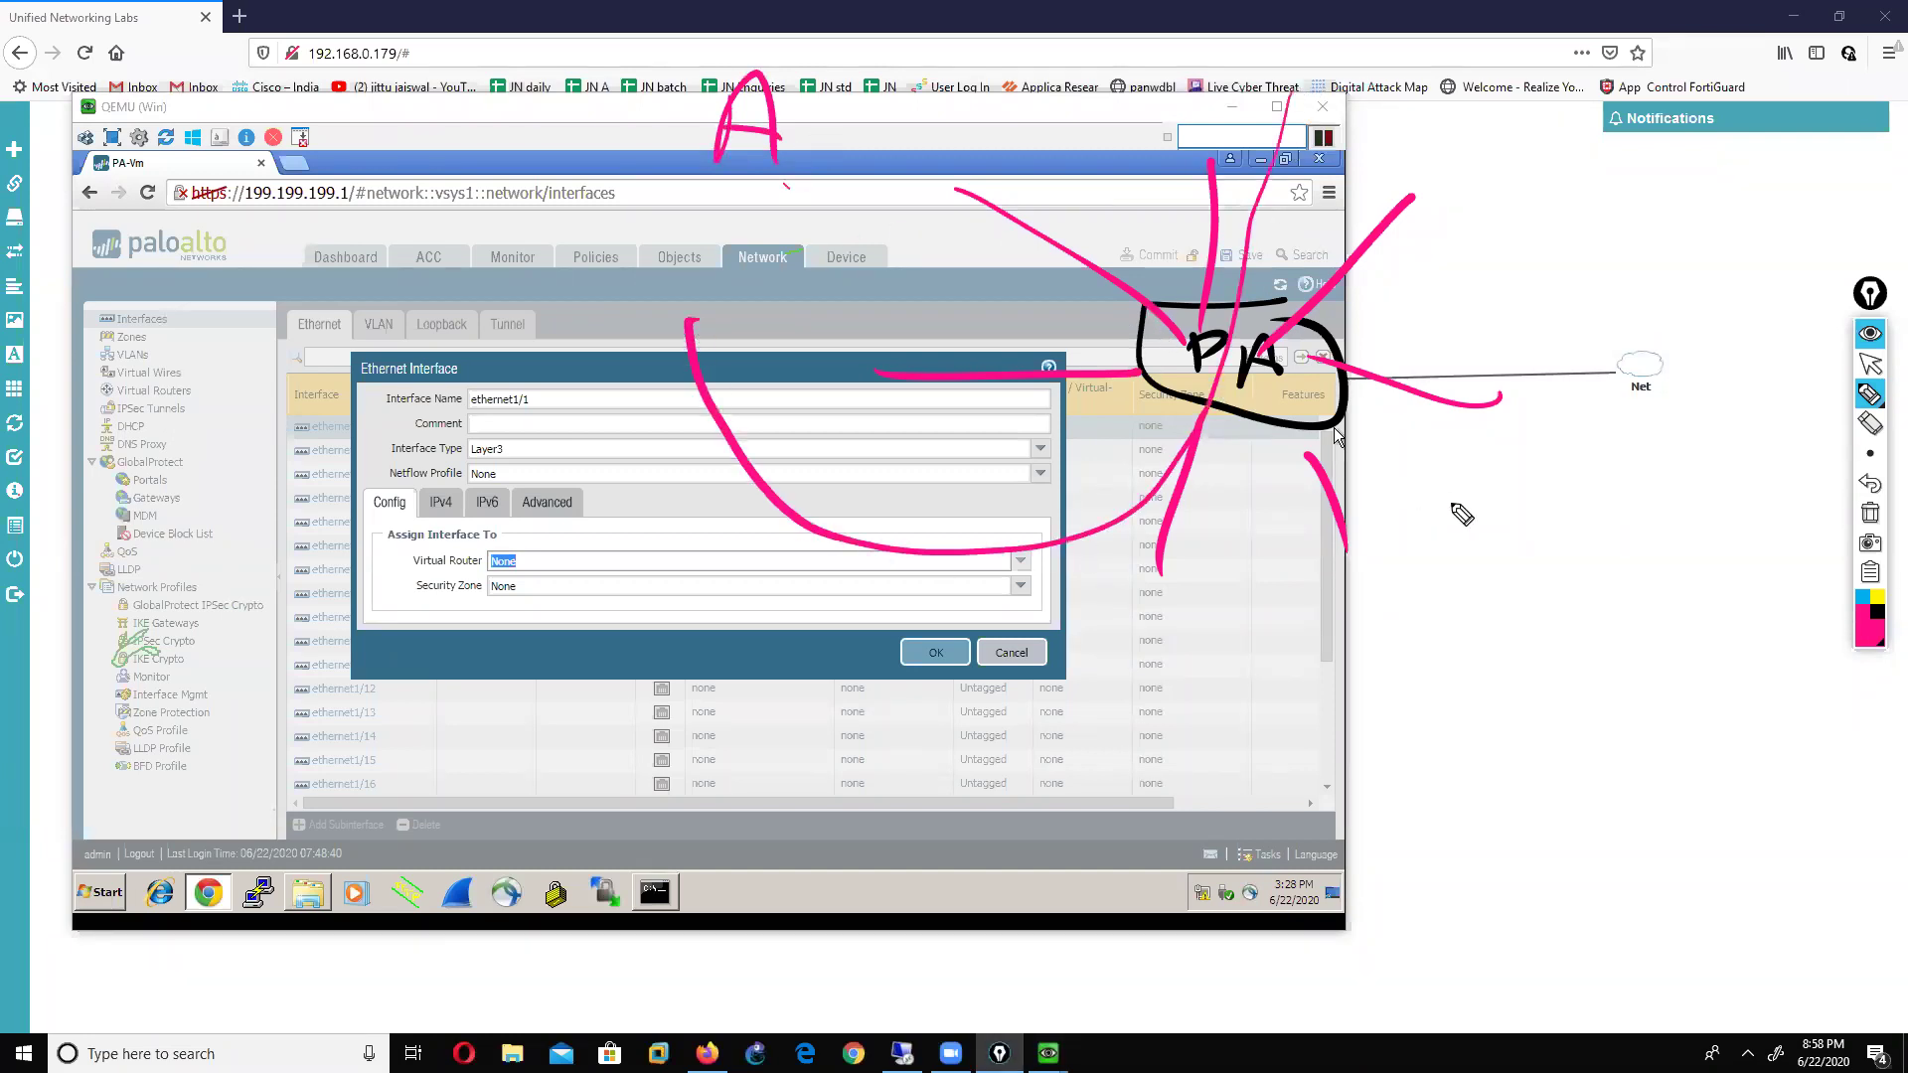
left_click(1877, 598)
mouse_move(1423, 129)
left_mouse_down()
mouse_move(1332, 219)
mouse_move(1329, 543)
mouse_move(1486, 656)
left_mouse_up()
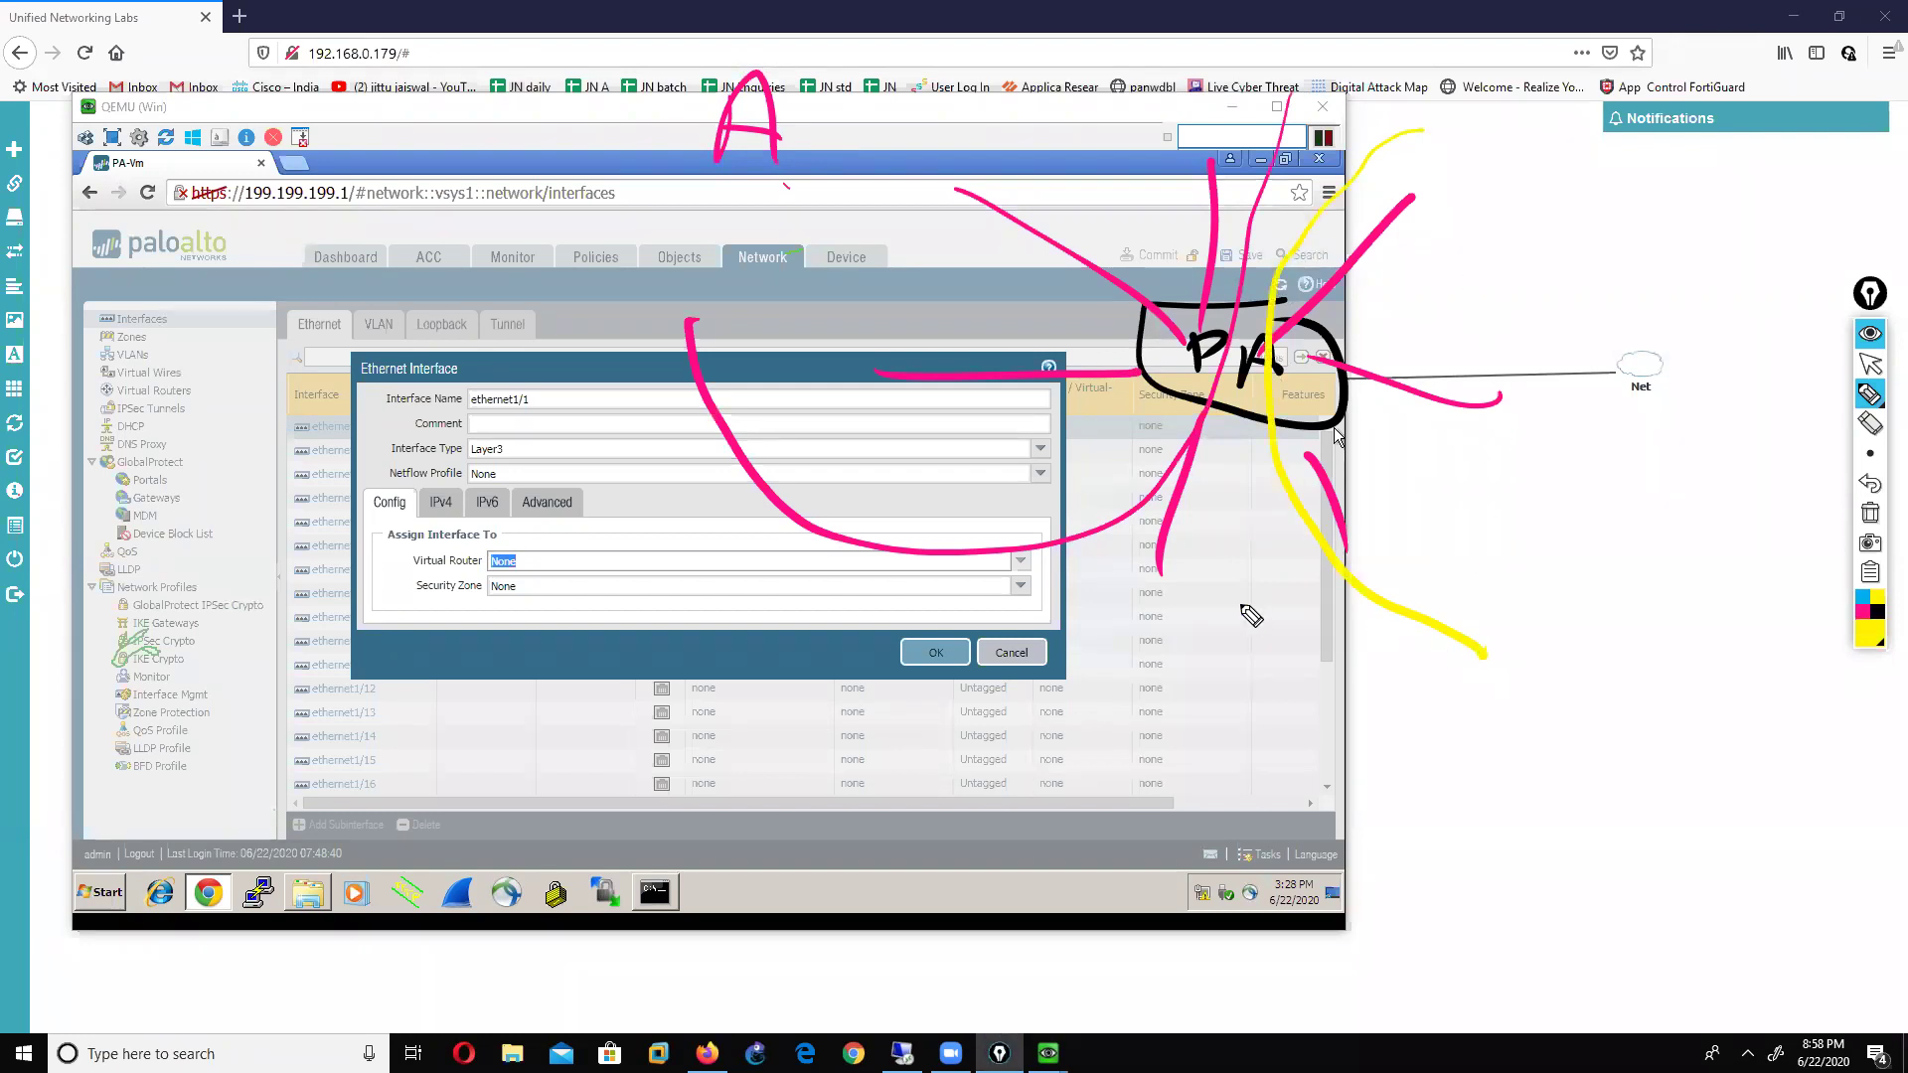
Step: Draw a yellow curve through the PA box to the Interface Type field, and clear all annotations
mouse_move(1298, 99)
left_mouse_down()
mouse_move(1285, 174)
mouse_move(668, 448)
left_mouse_up()
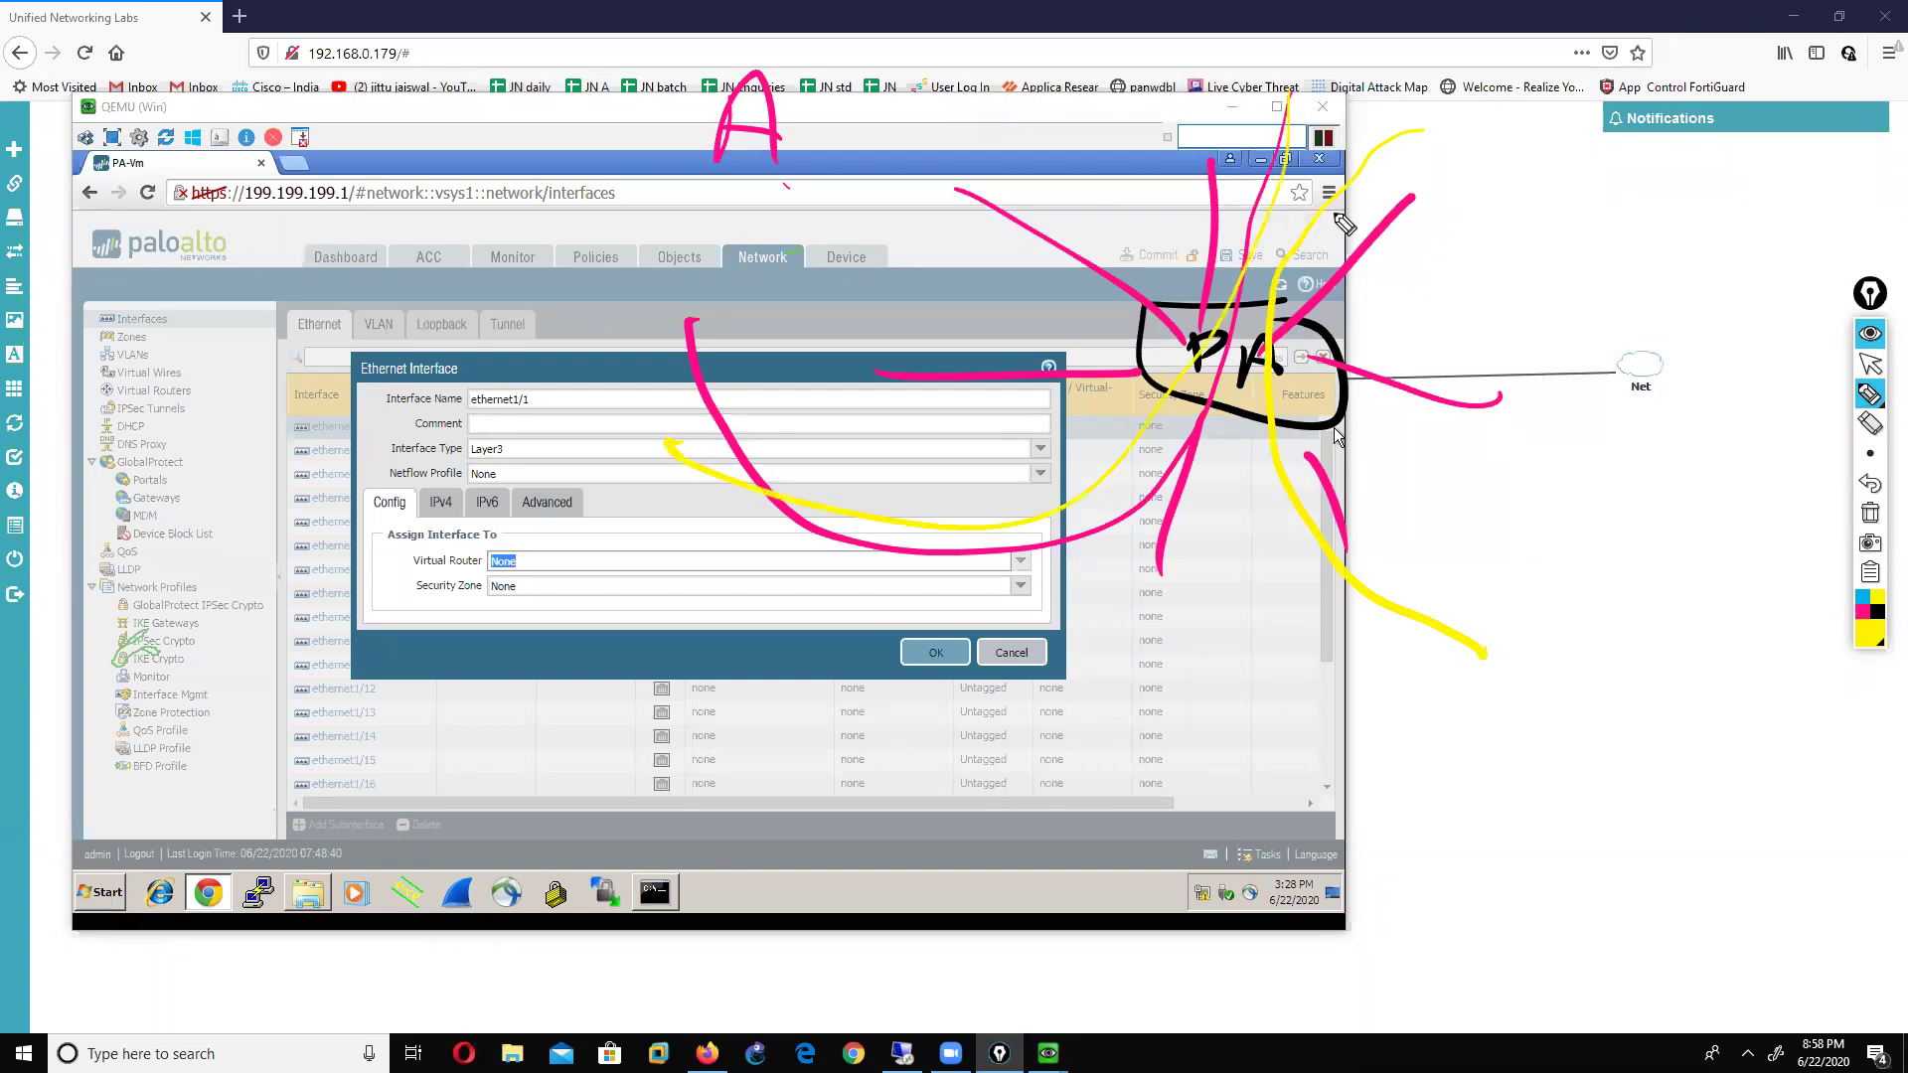
left_click(1869, 512)
left_click(1869, 364)
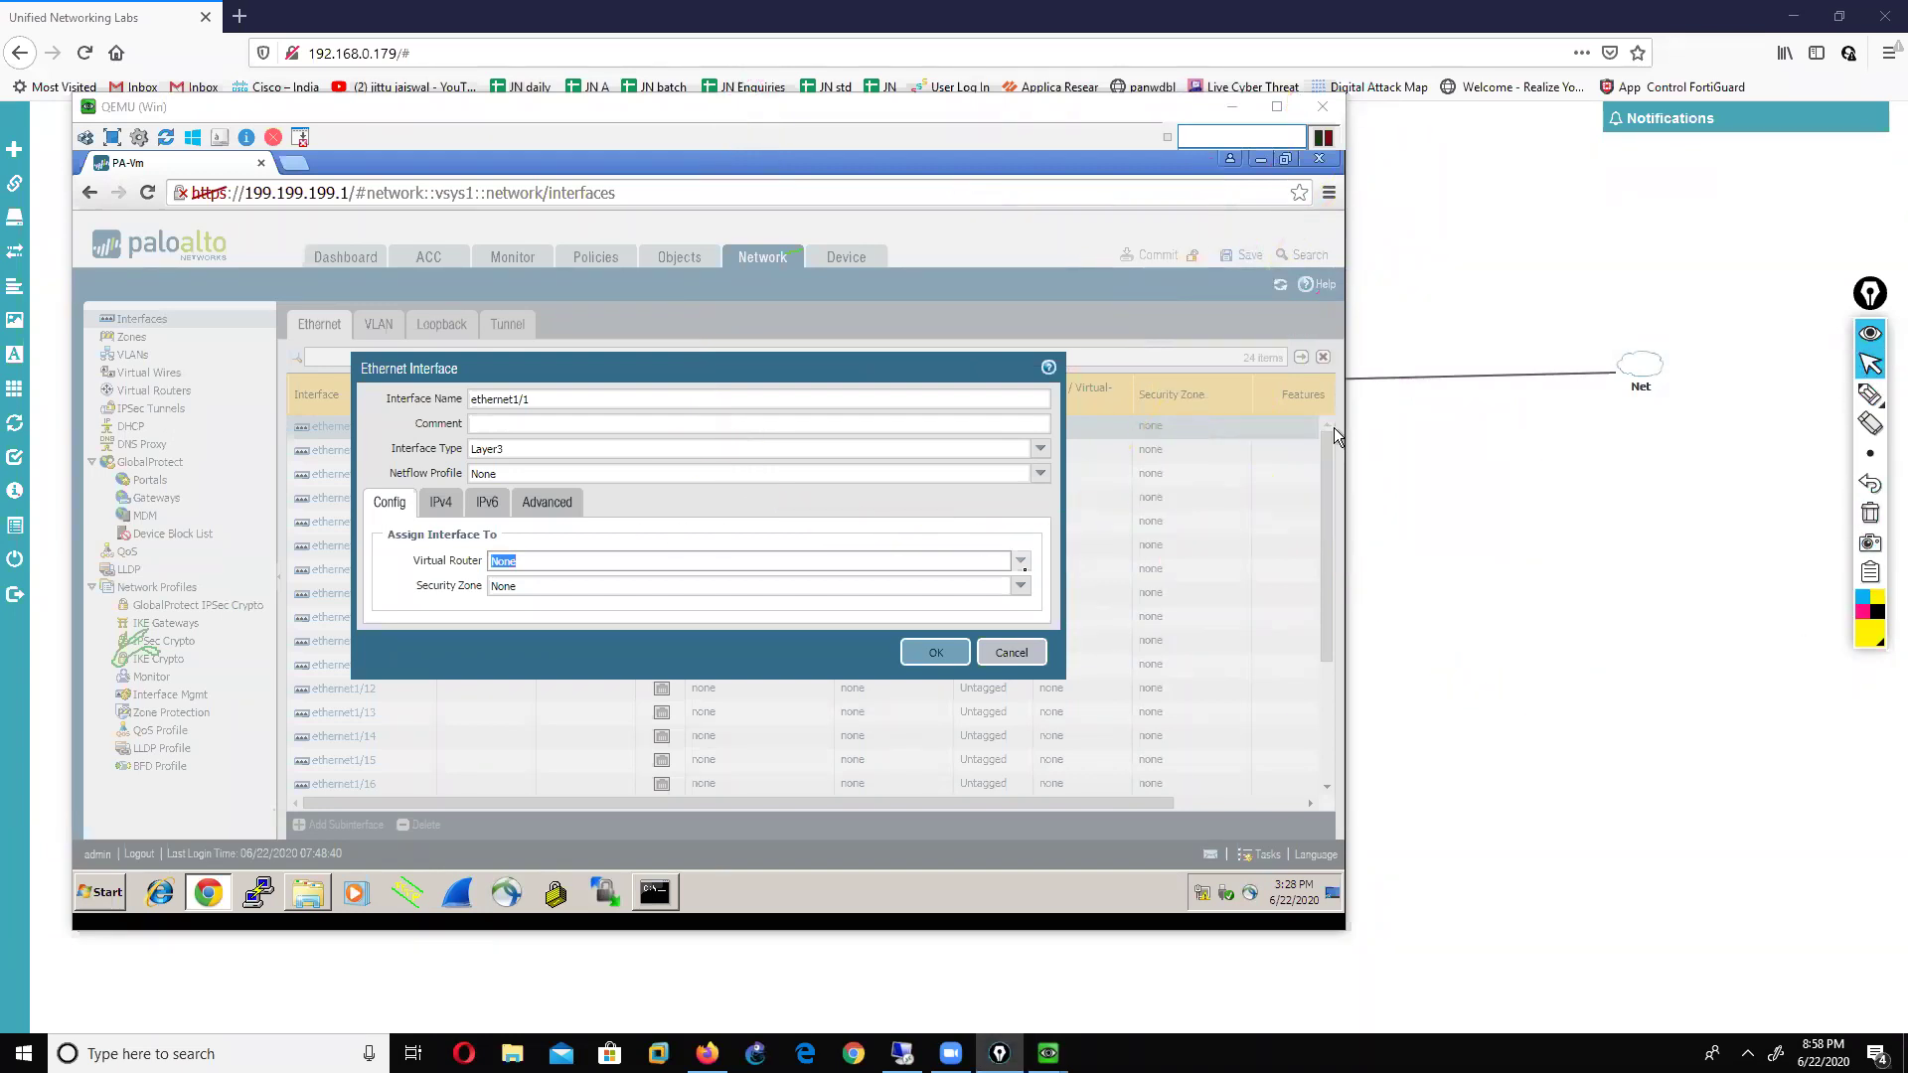
Step: Create a new virtual router named vir and assign it to ethernet1/1
left_click(1334, 427)
left_click(1020, 561)
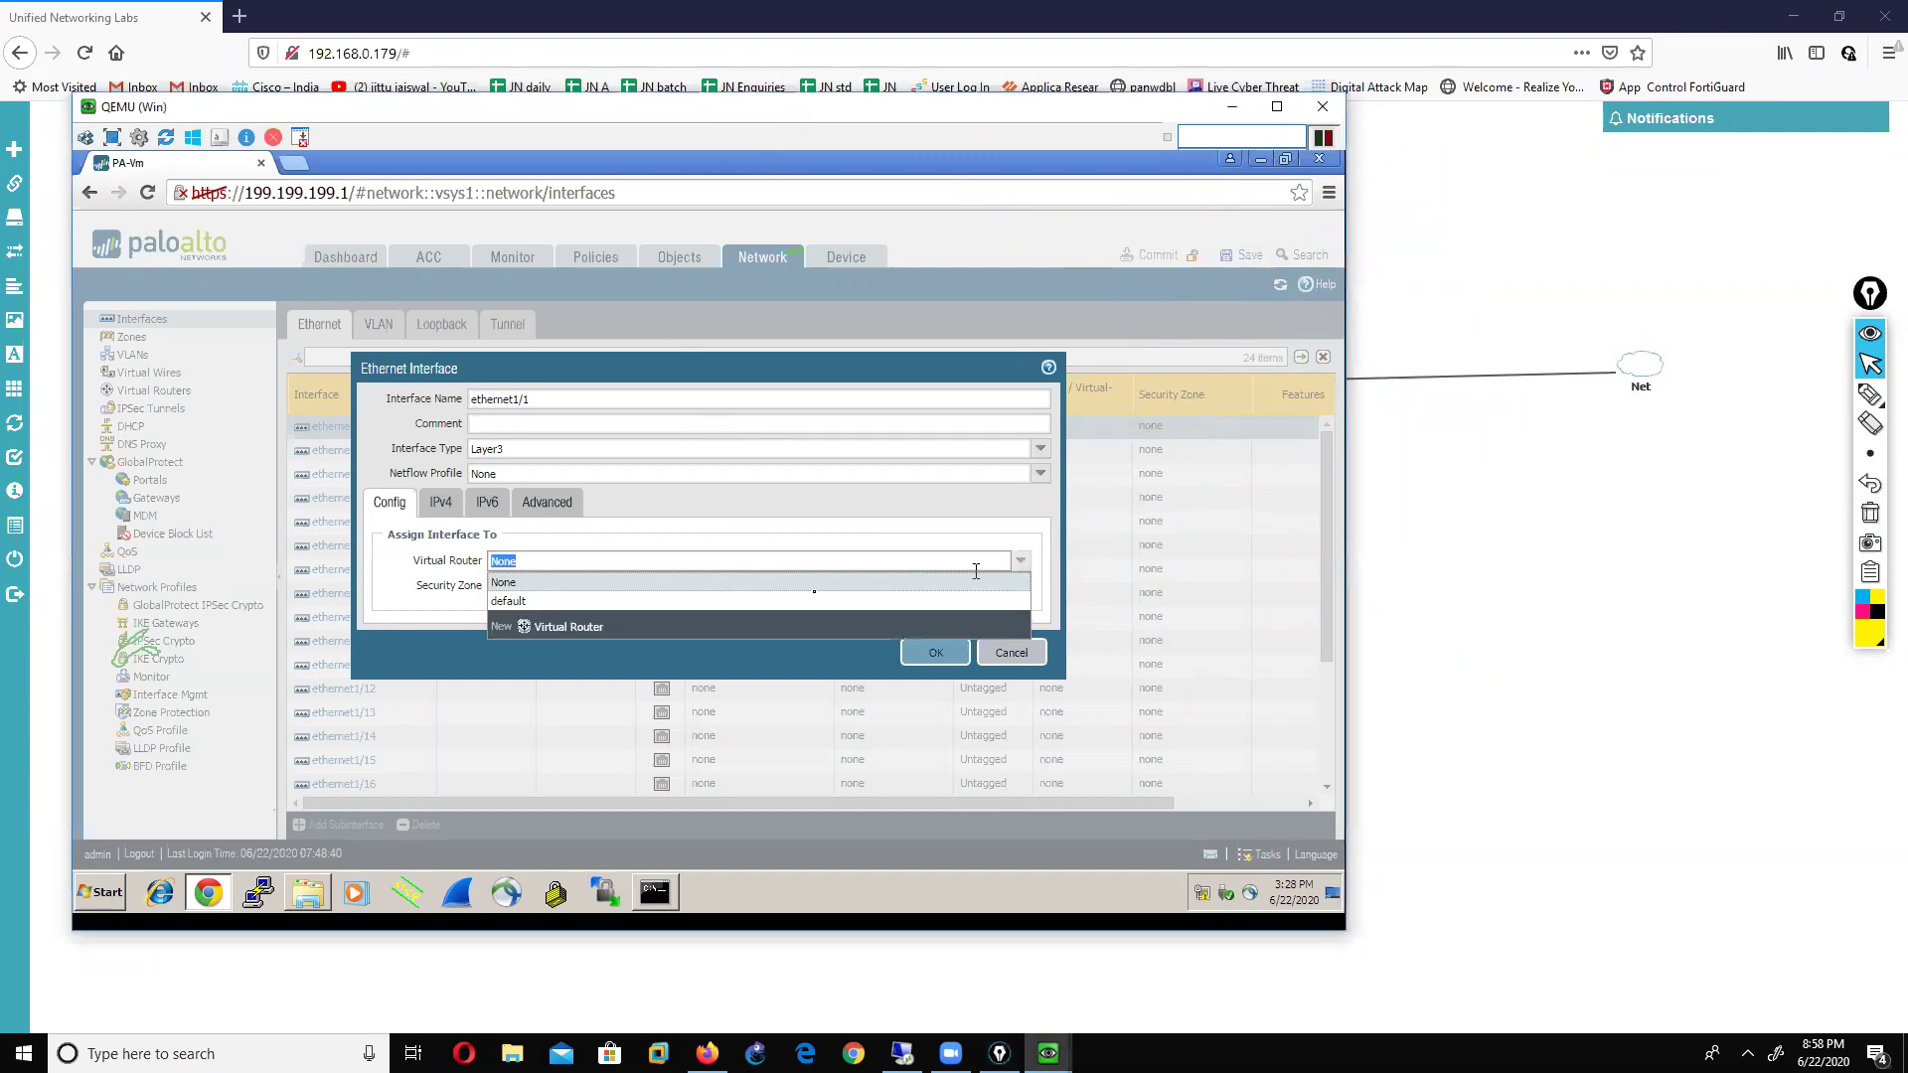
left_click(572, 635)
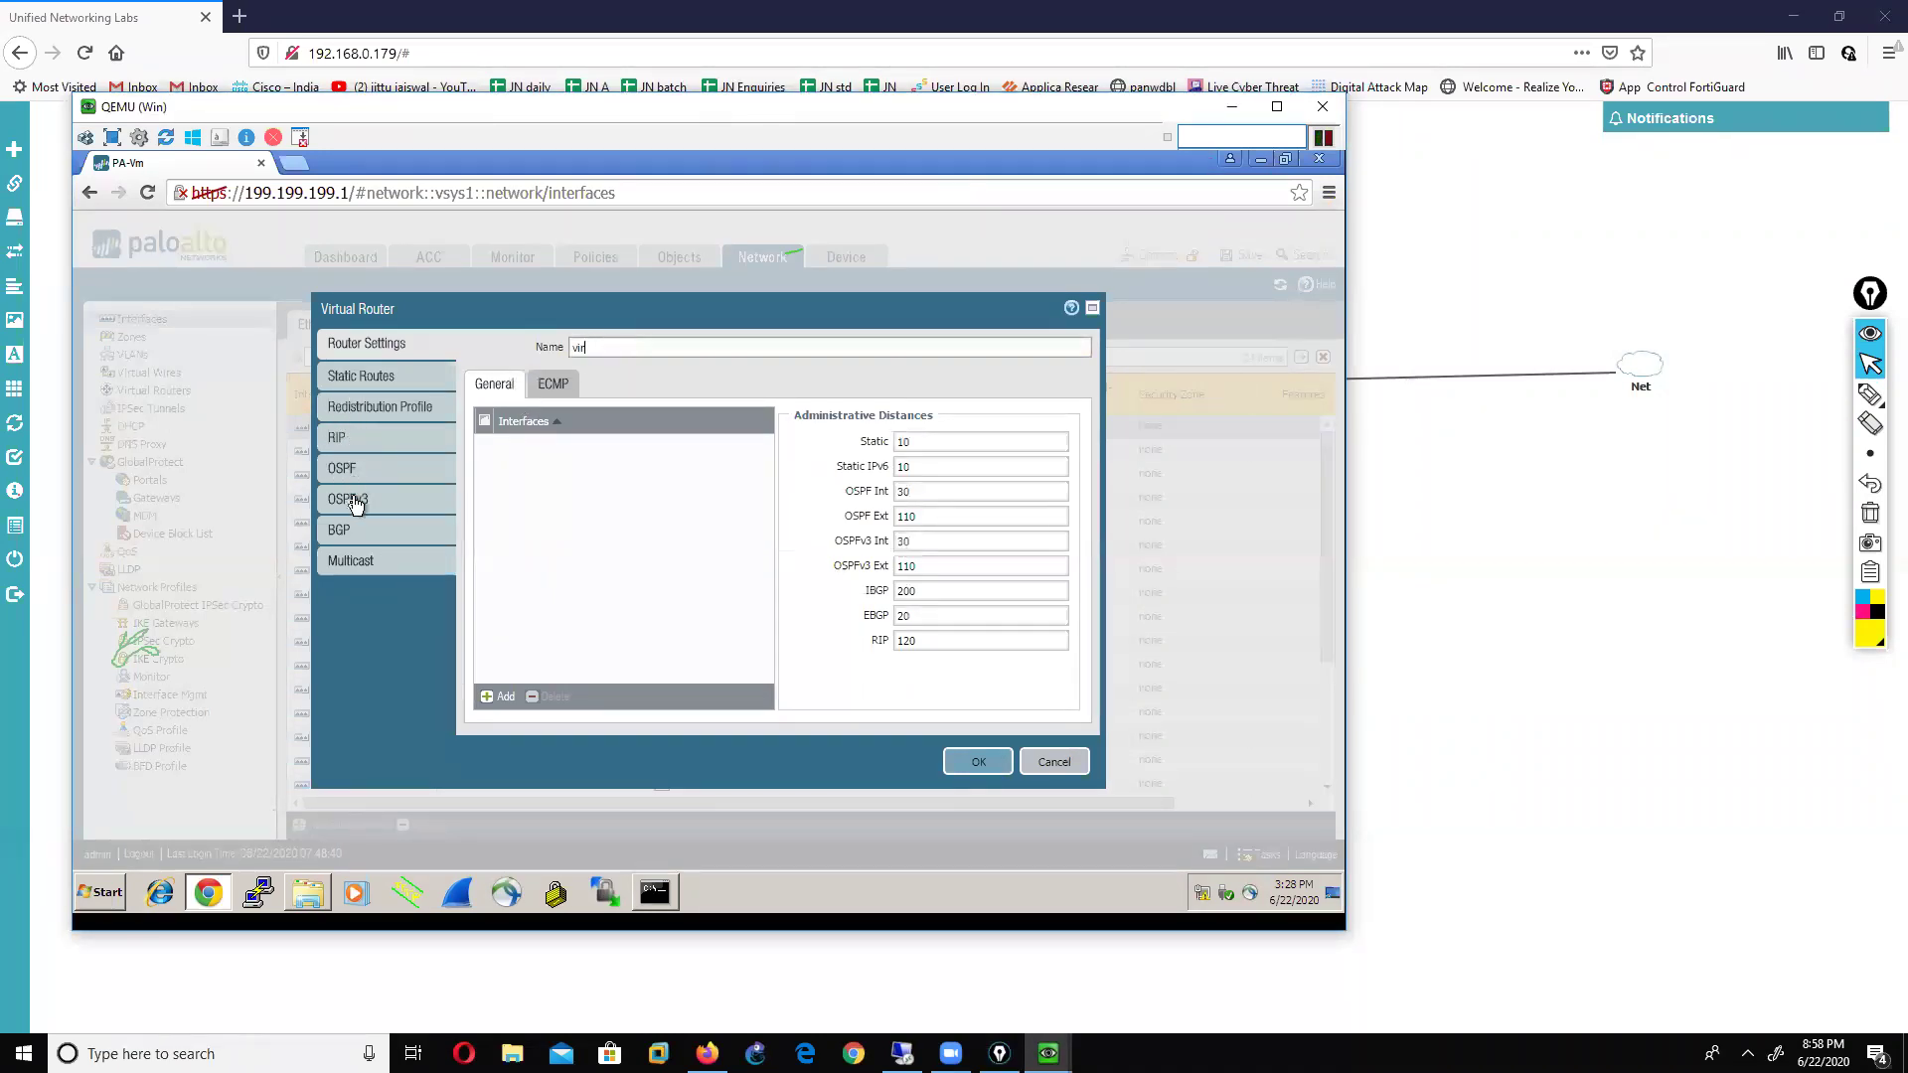
left_click(973, 769)
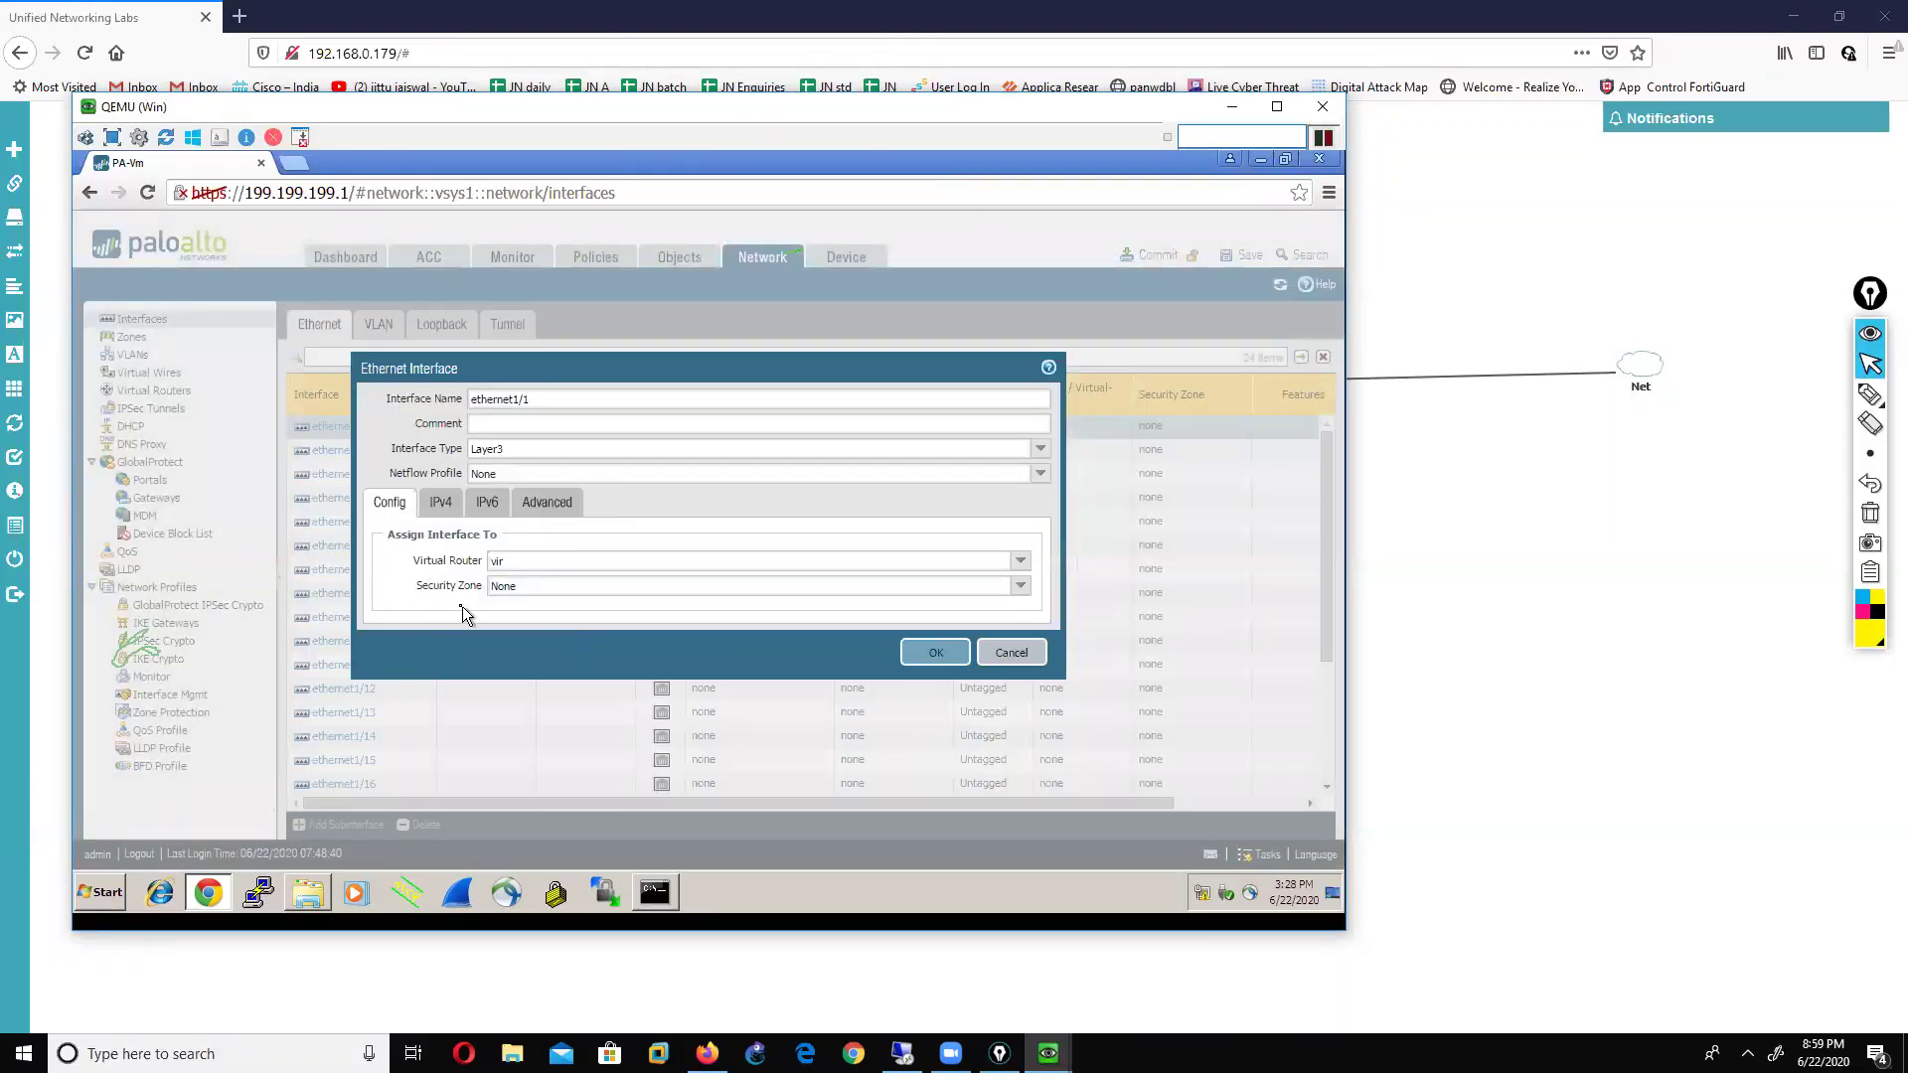
Step: Create a new Layer3 security zone named LAN and assign it to ethernet1/1
left_click(1024, 591)
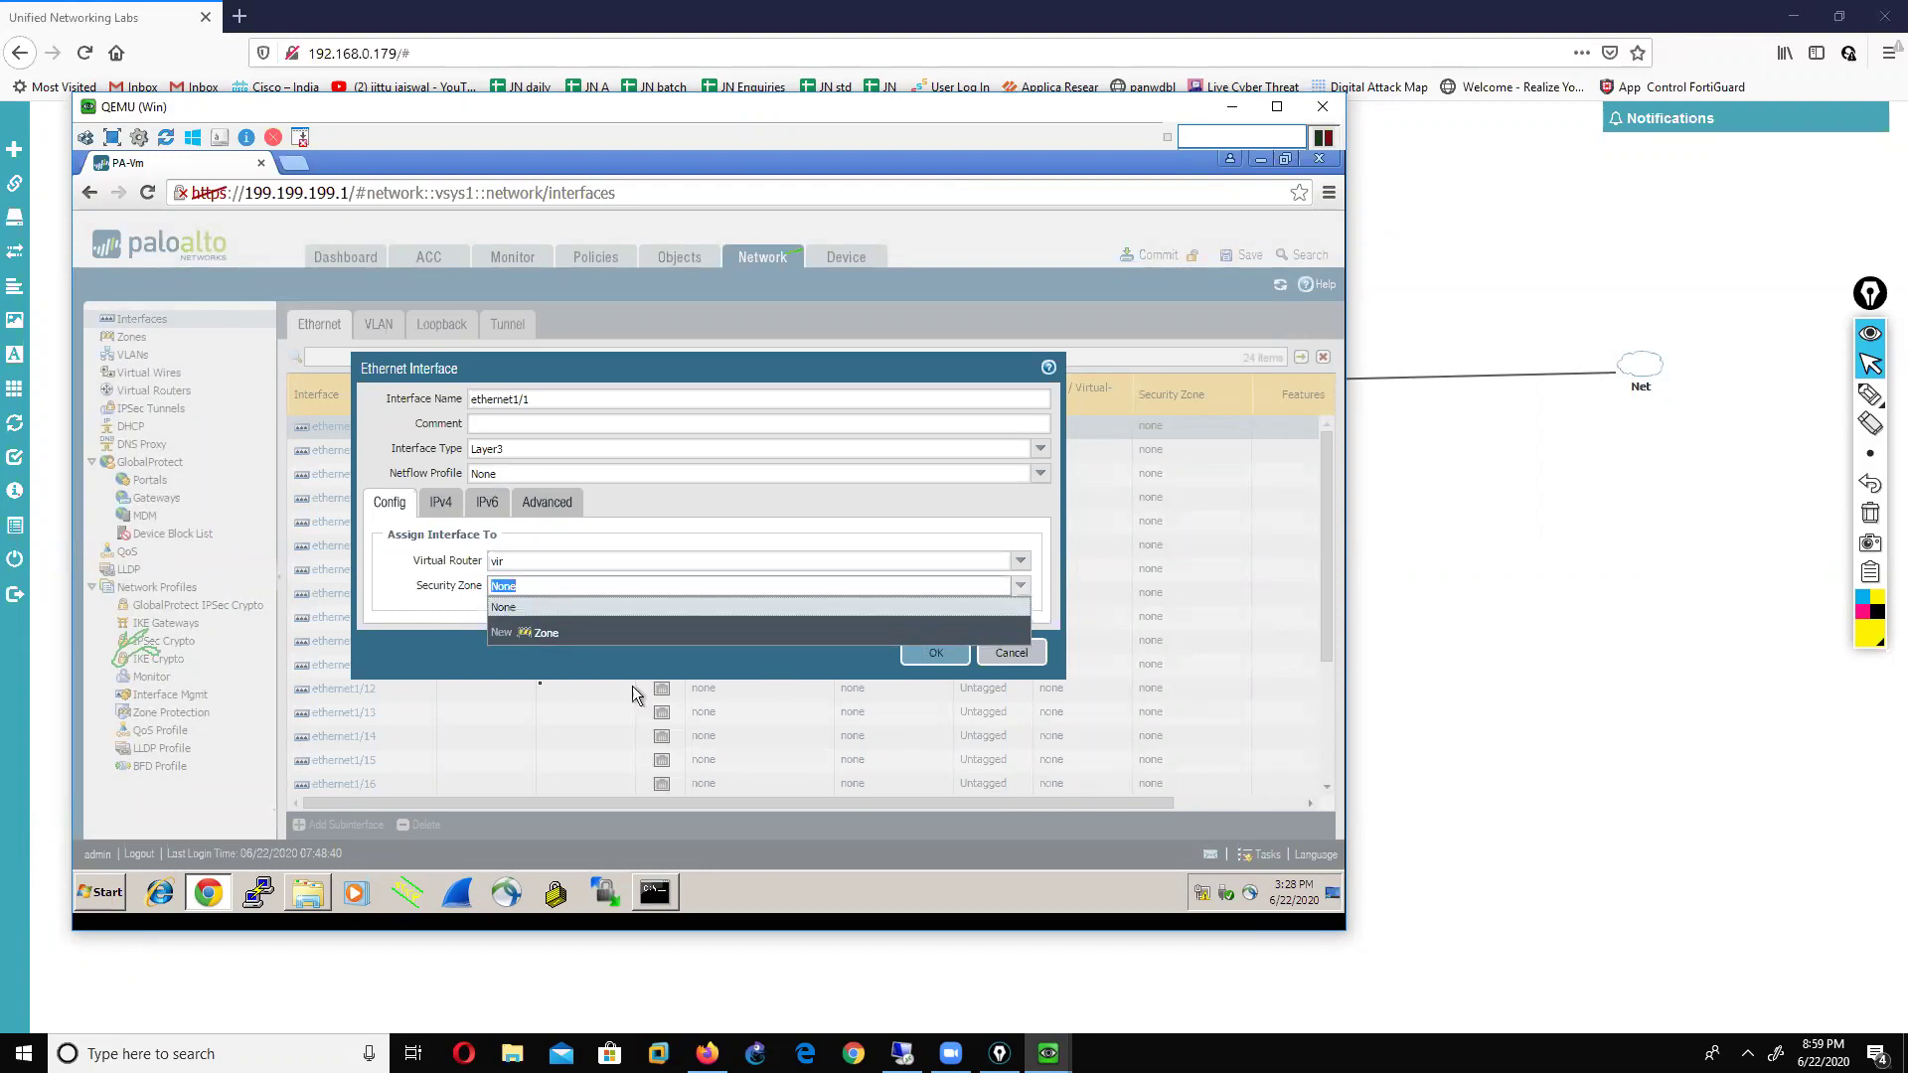
left_click(537, 634)
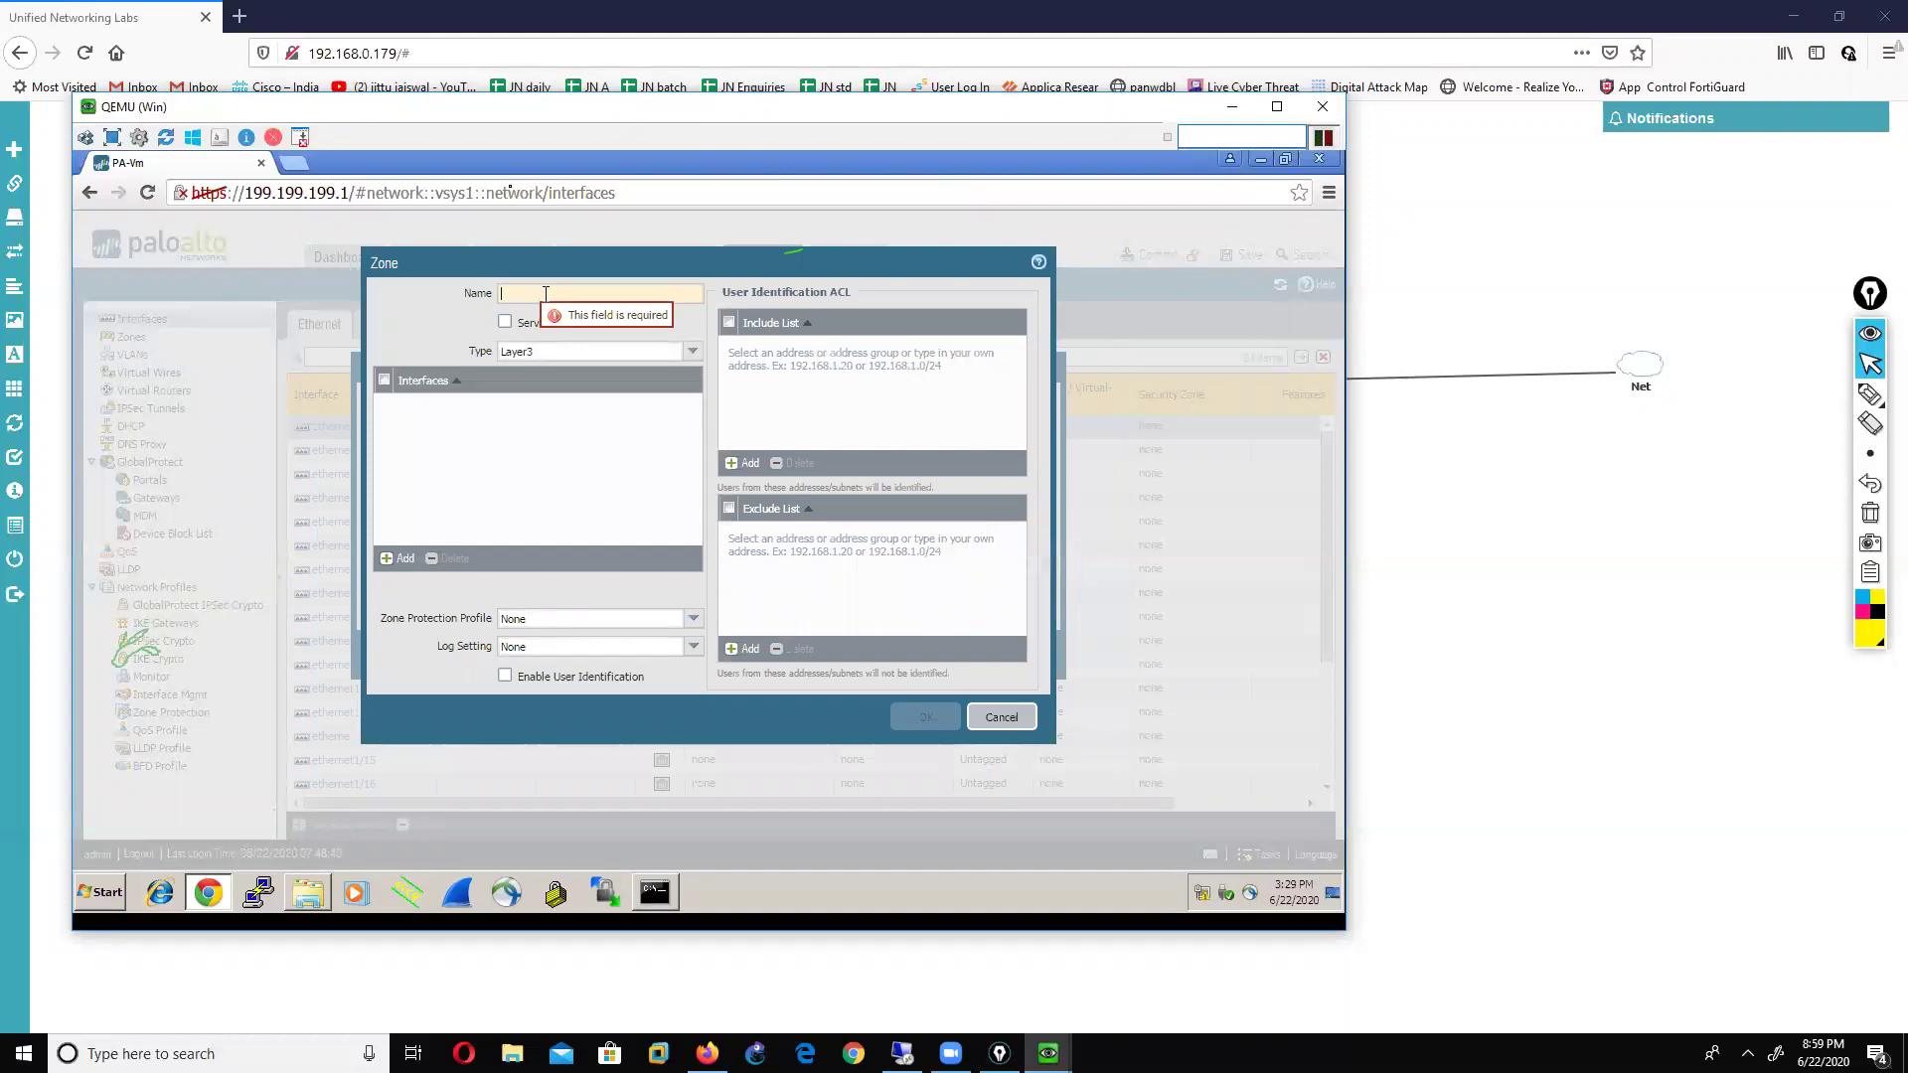
type("LAN")
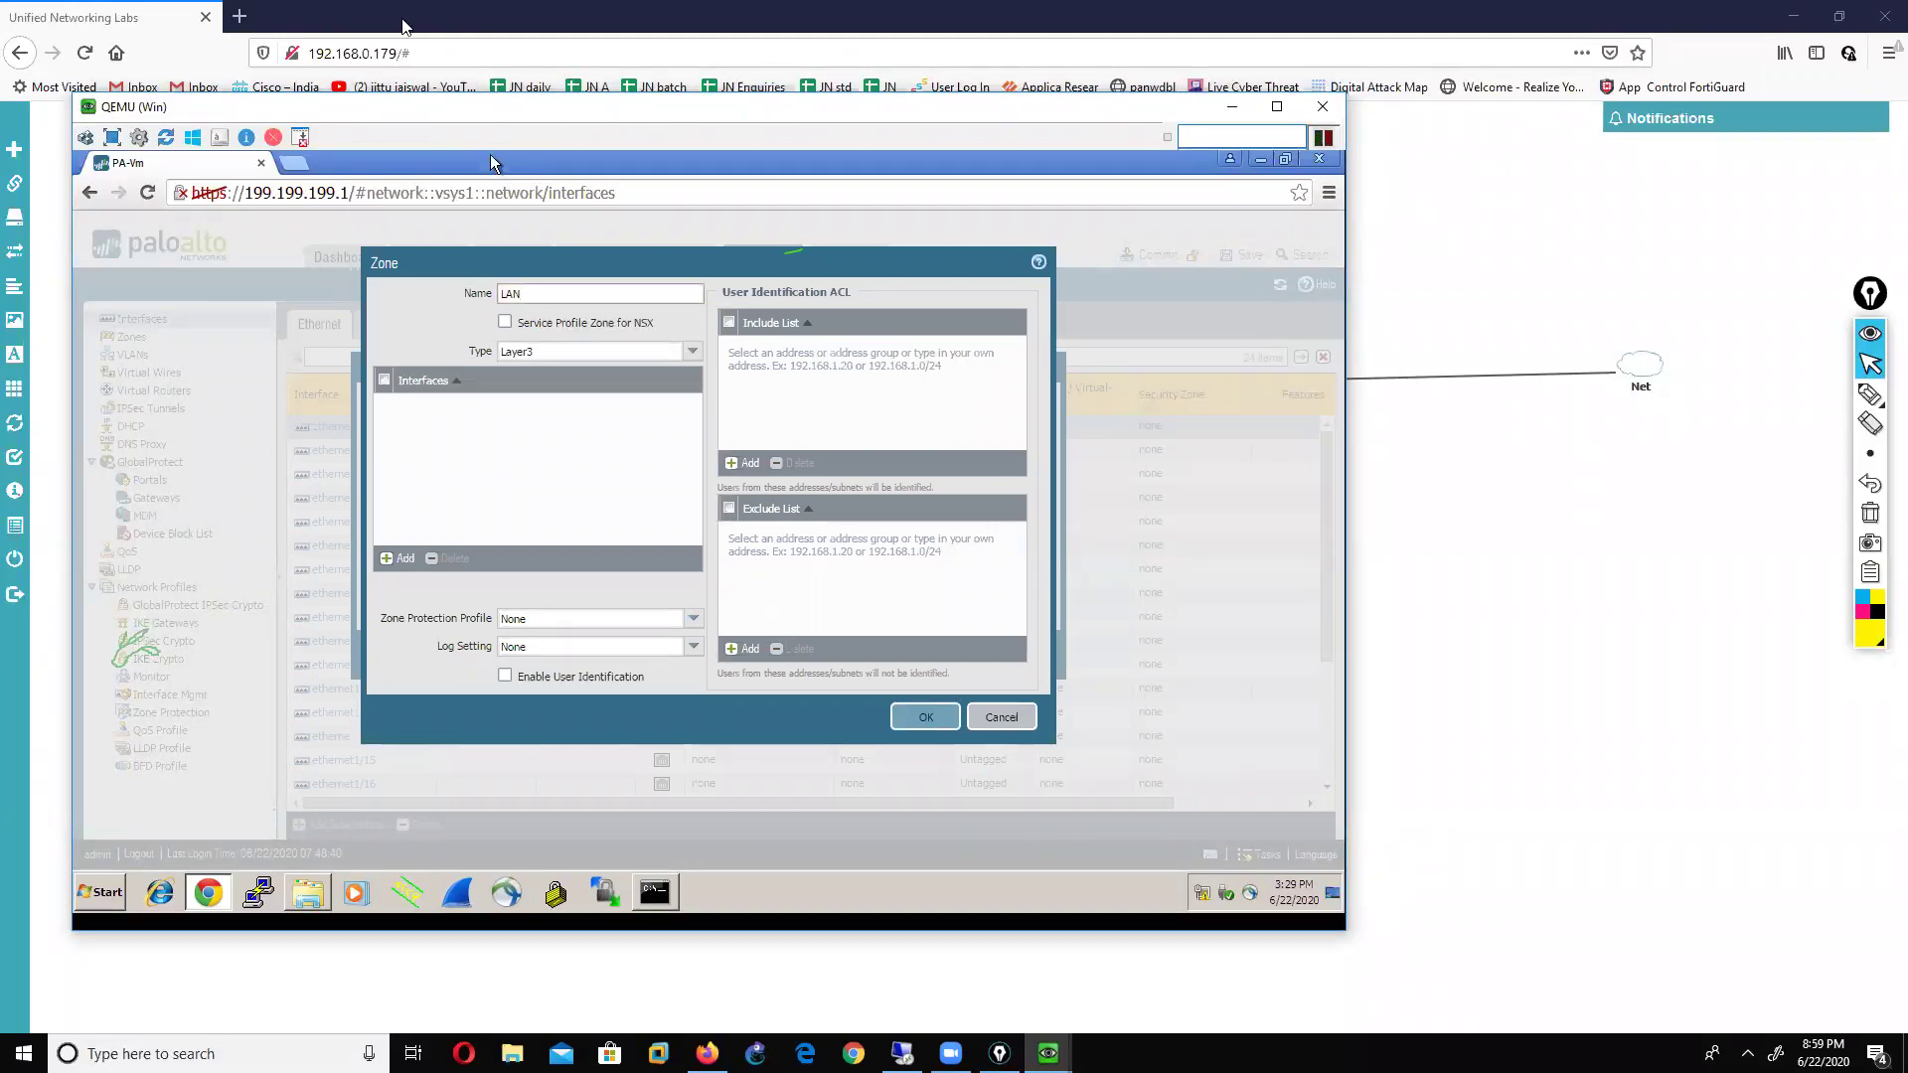
left_click(918, 715)
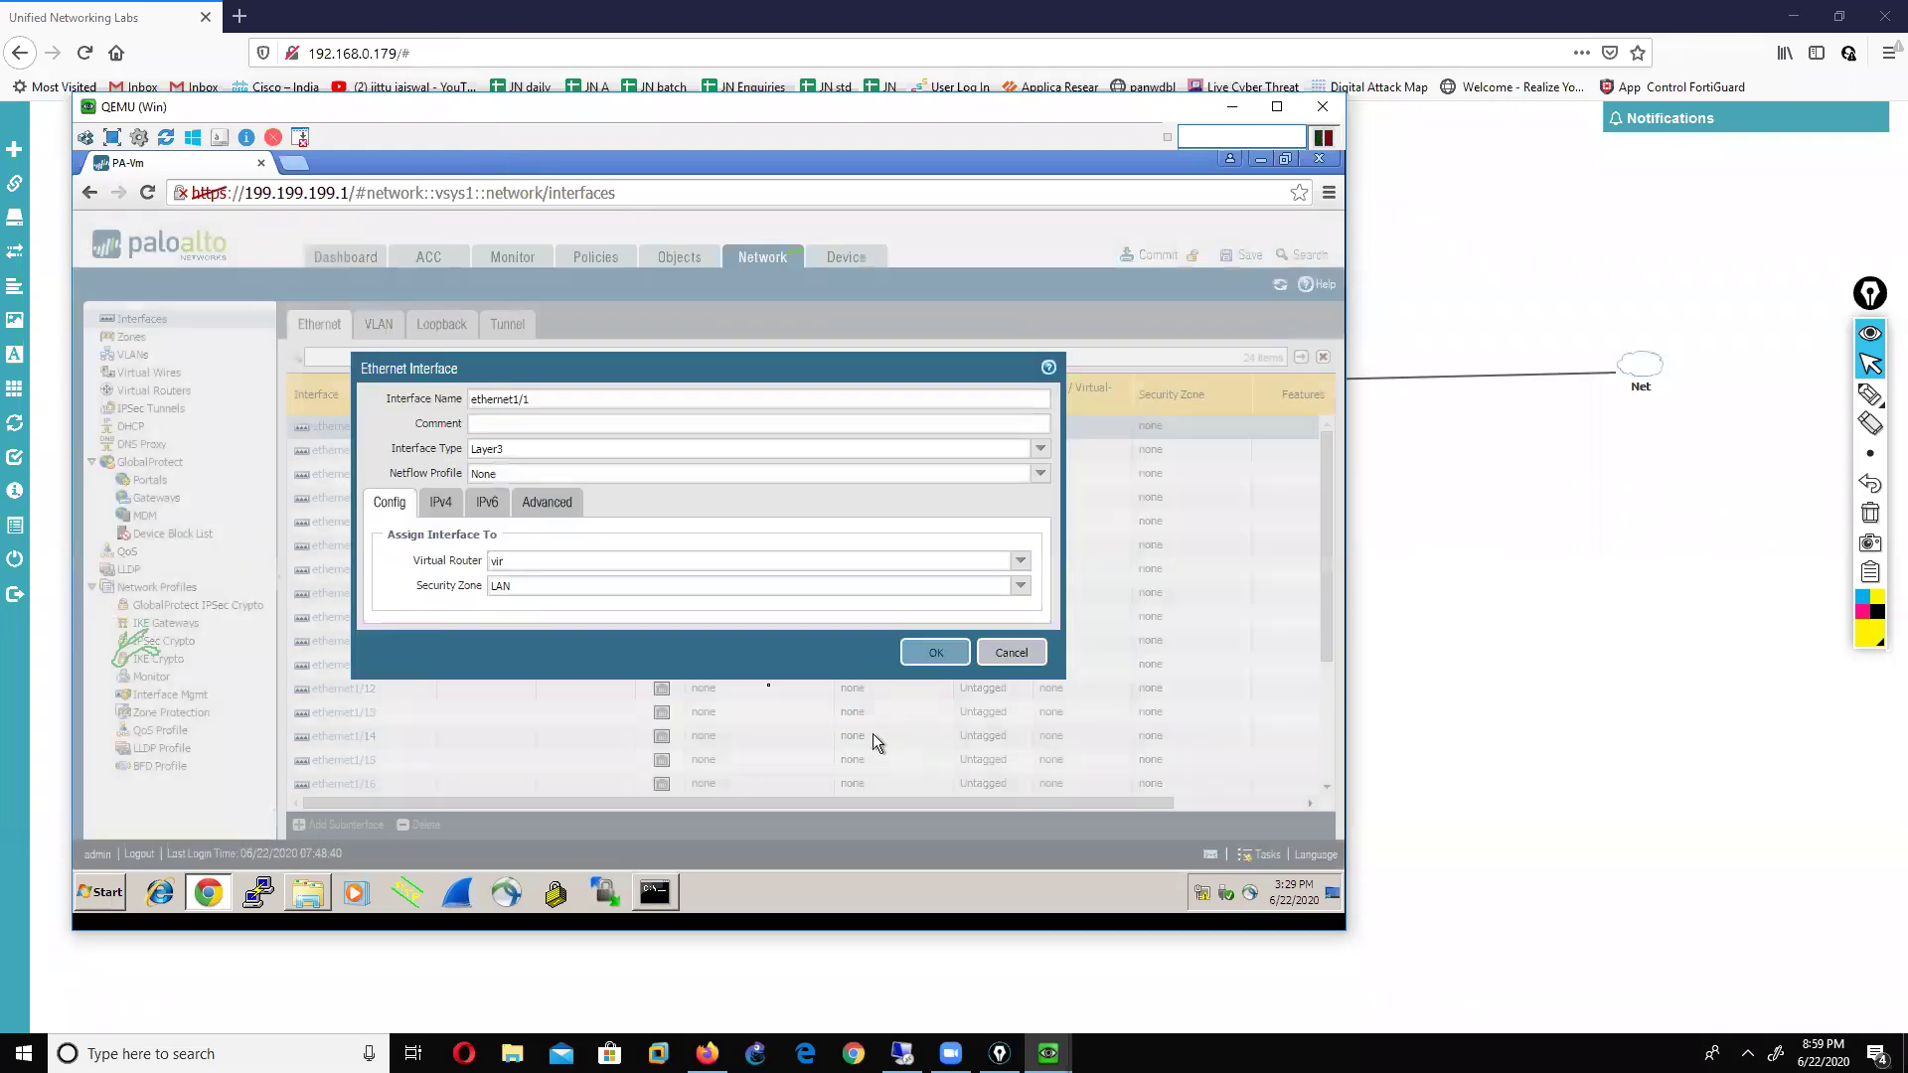
Step: Show ethernet1/1's IPv4 settings, underline the address type options in yellow, and clear the marks
left_click(447, 507)
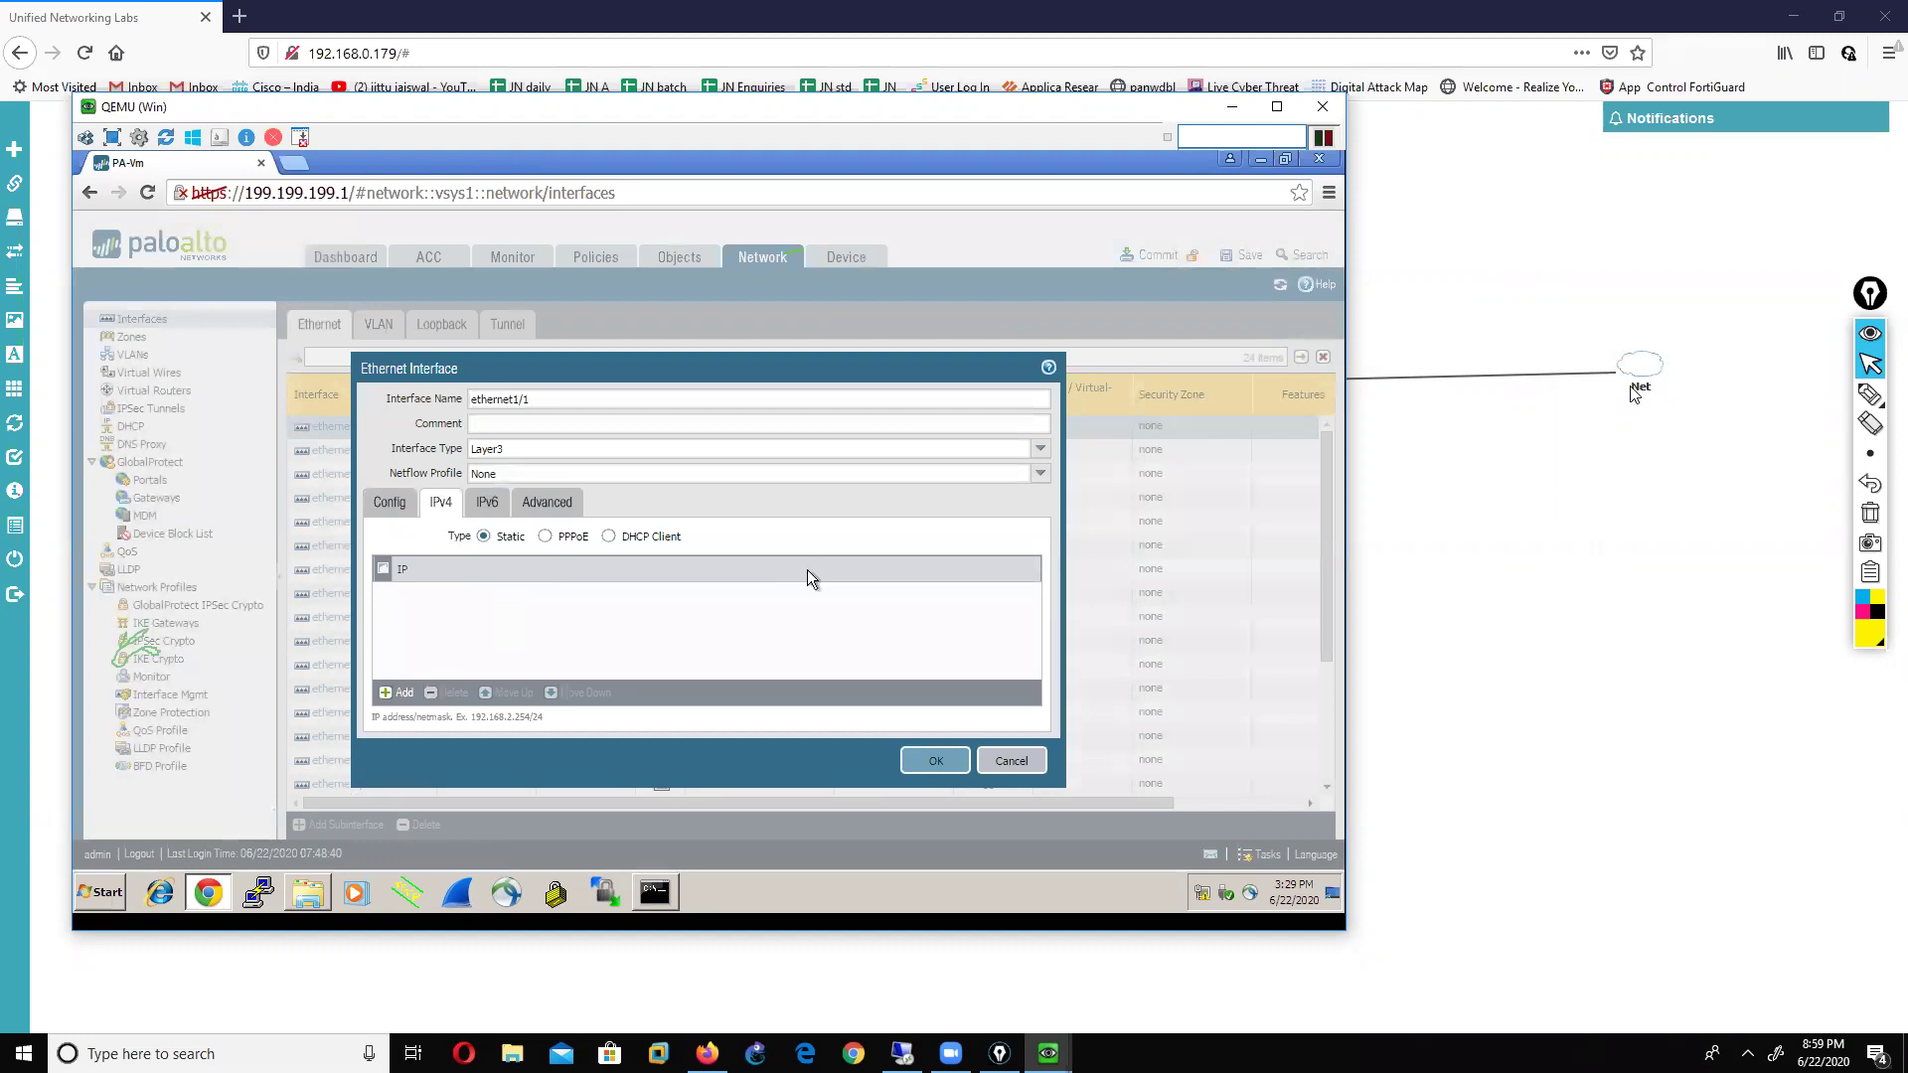
left_click(1868, 395)
mouse_move(497, 546)
left_mouse_down()
mouse_move(446, 545)
mouse_move(596, 557)
left_mouse_up()
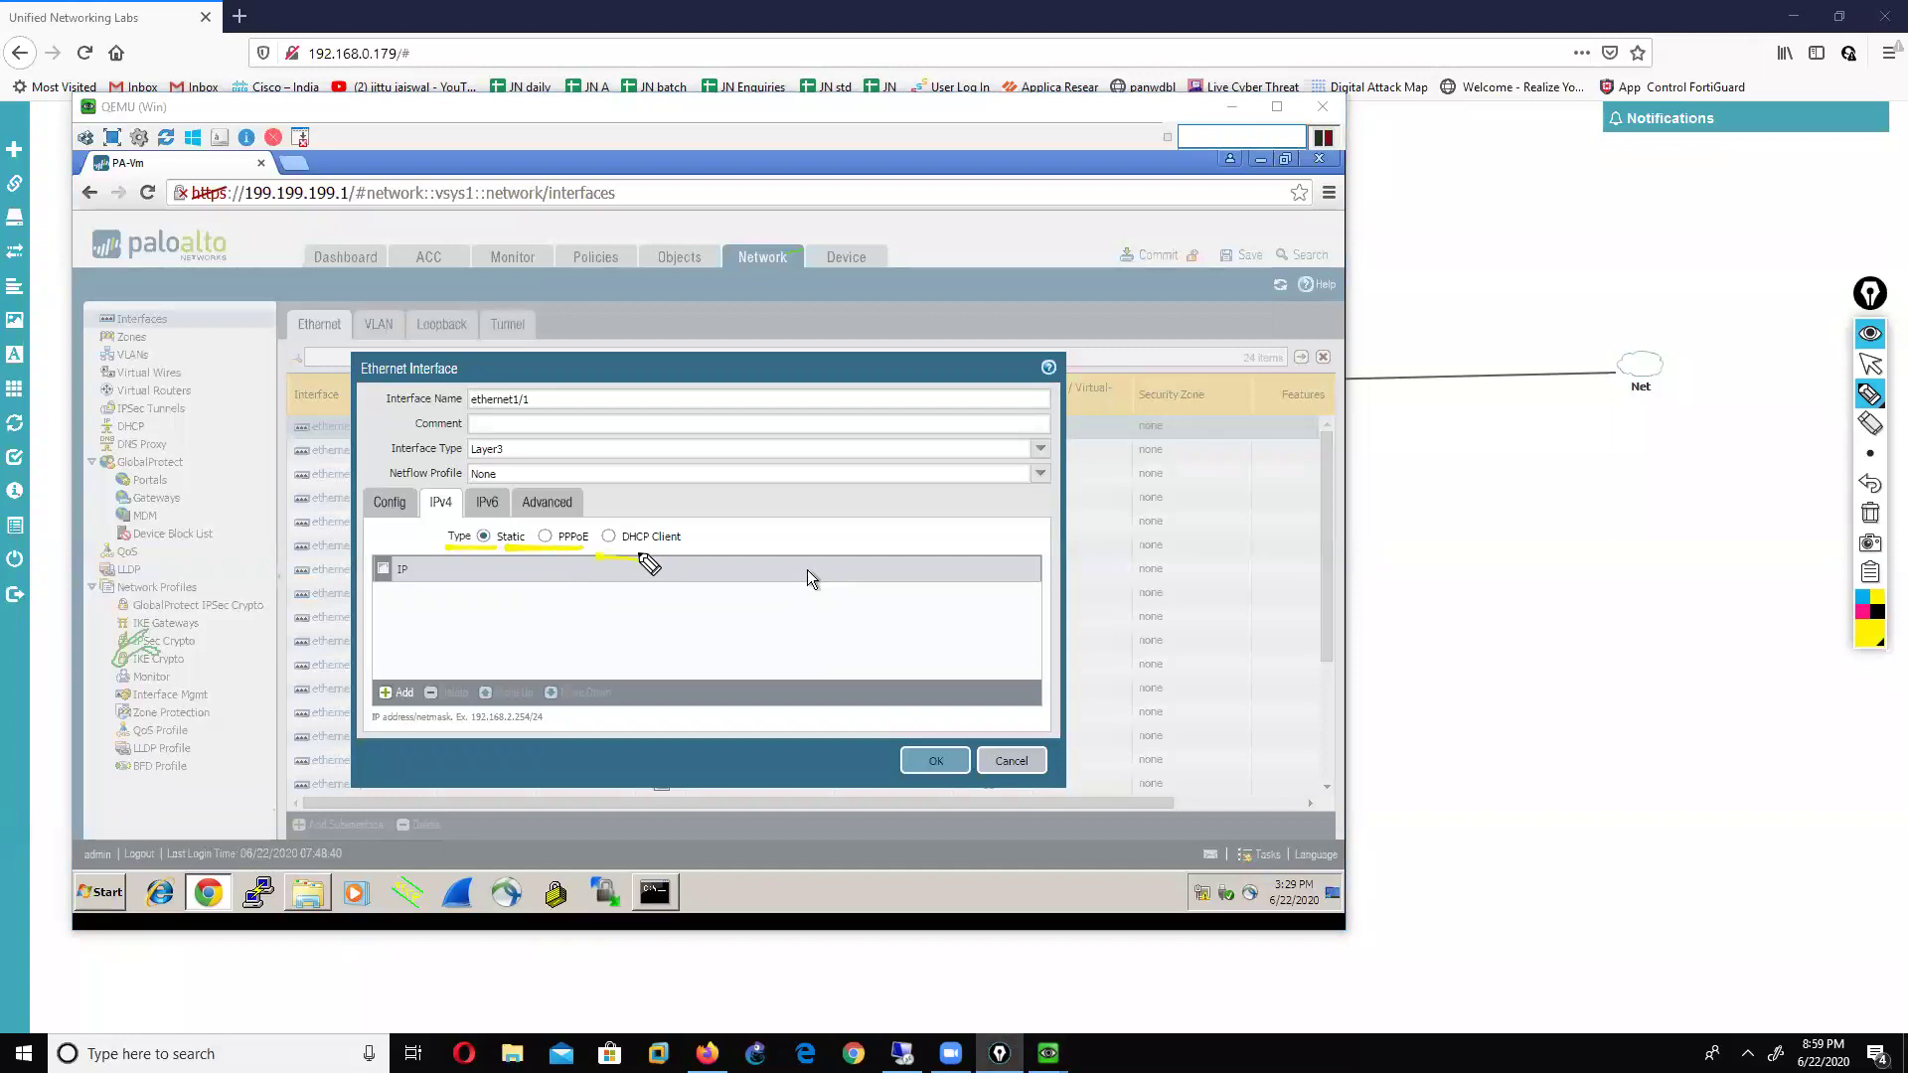
left_click(1870, 513)
left_click(1868, 396)
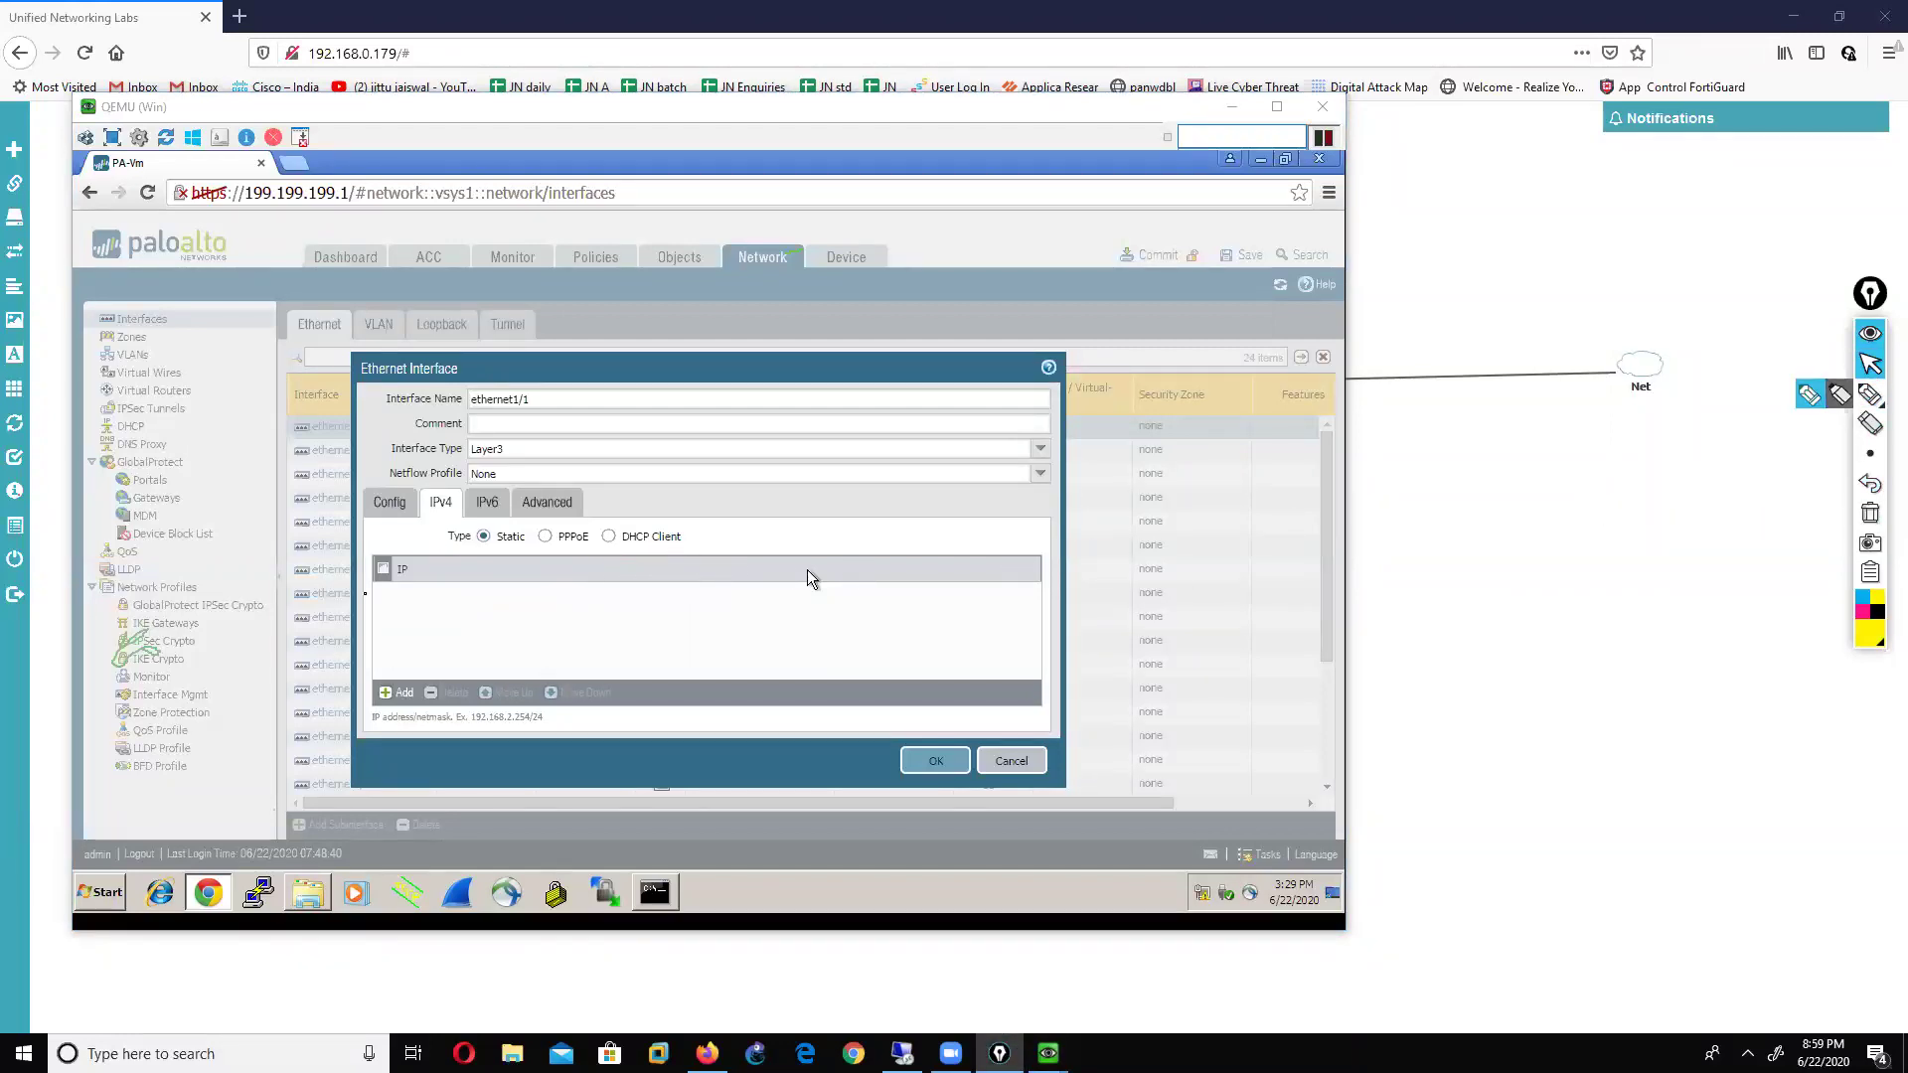
Step: Add a static IPv4 address to ethernet1/1 as a new IP Netmask object named LAN200.200.200.1 with 200.200.200.1/24
left_click(398, 692)
left_click(467, 624)
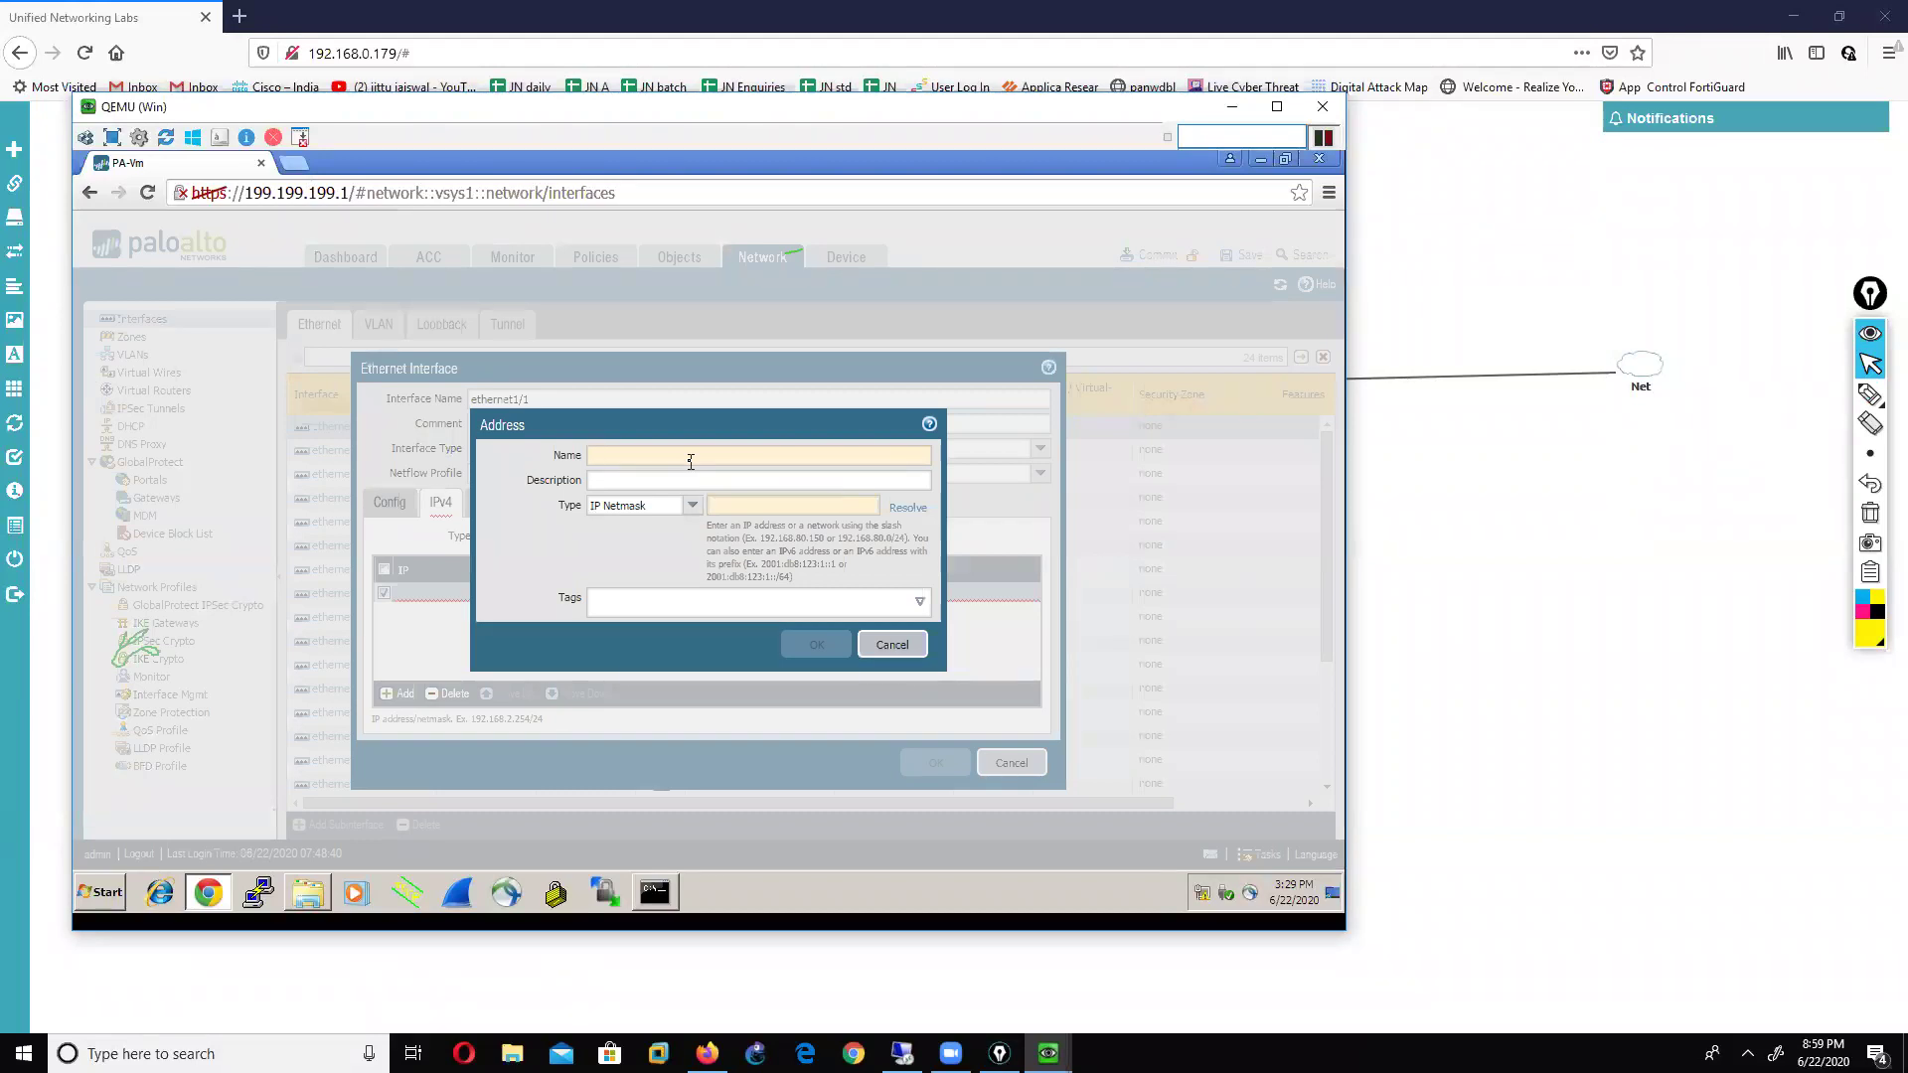
type("N200.200.200")
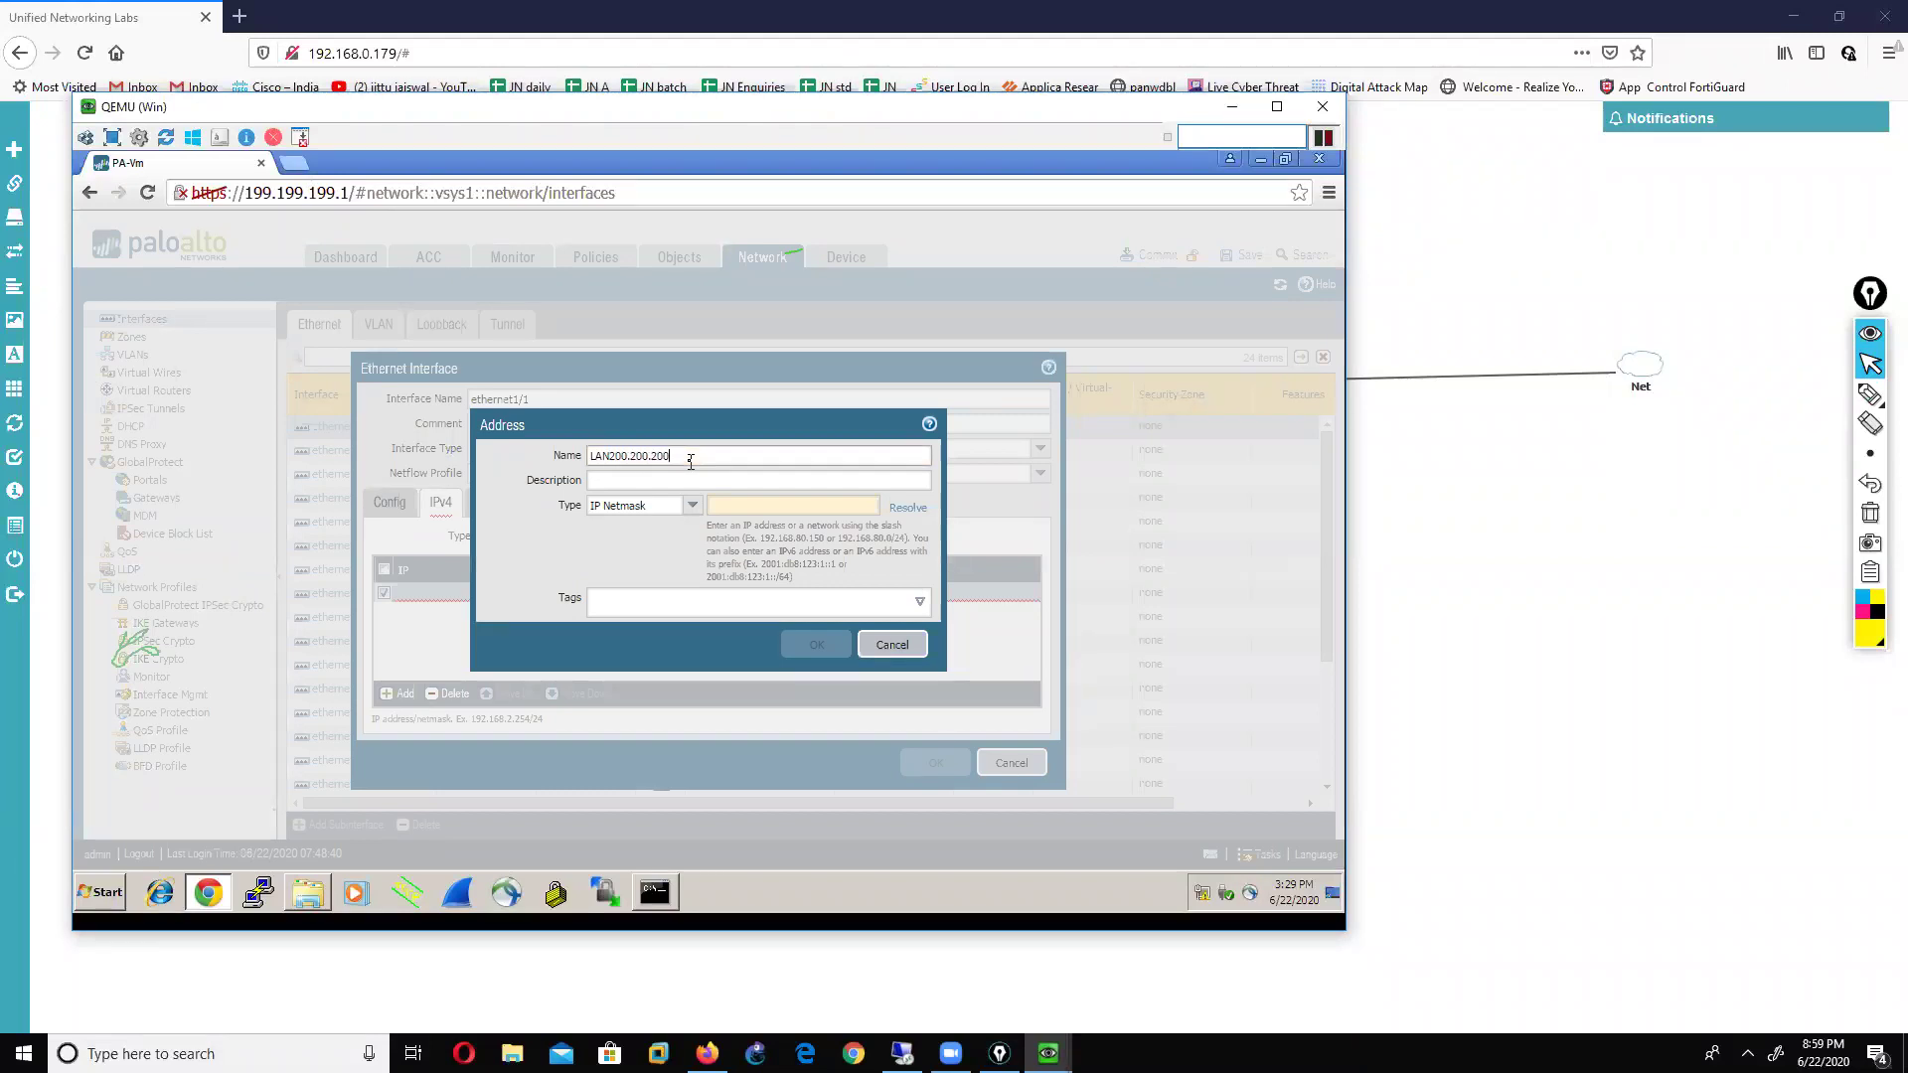
type(".10")
left_click(734, 507)
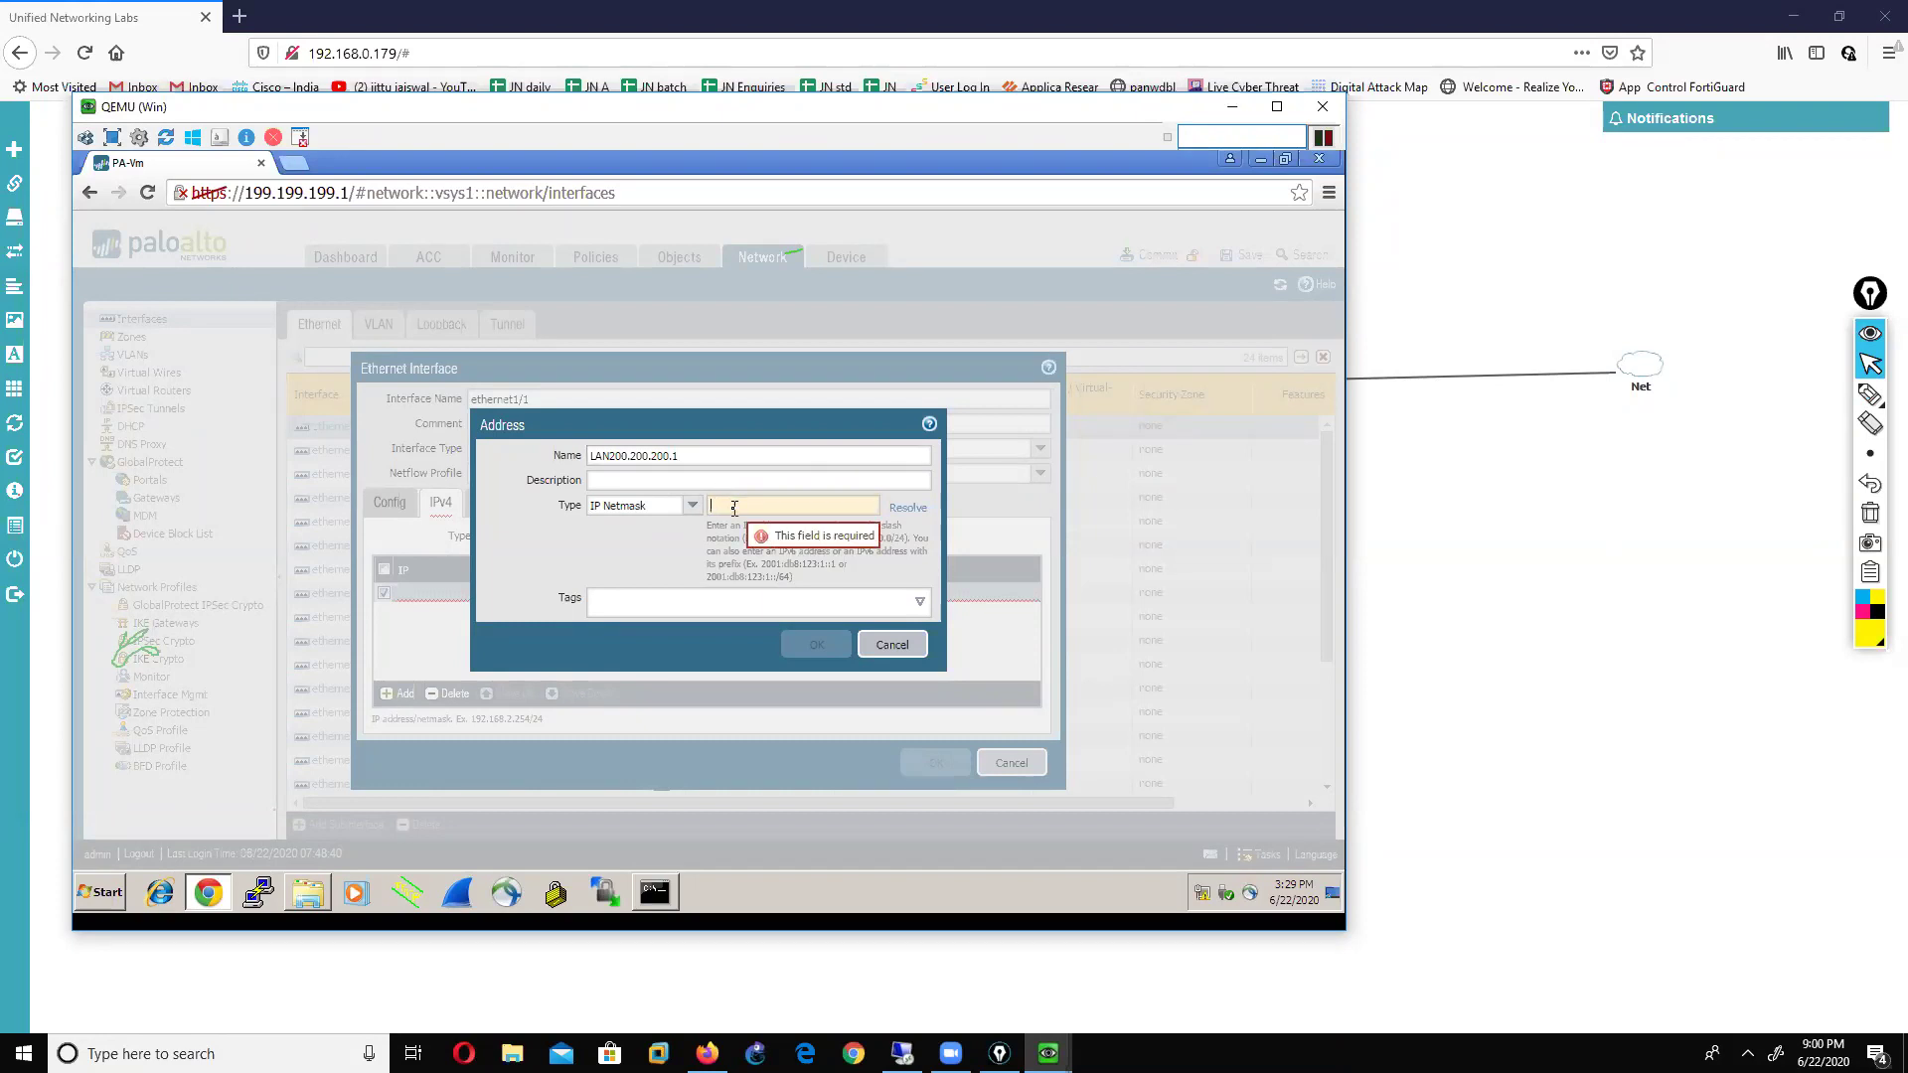
type("200.200.200")
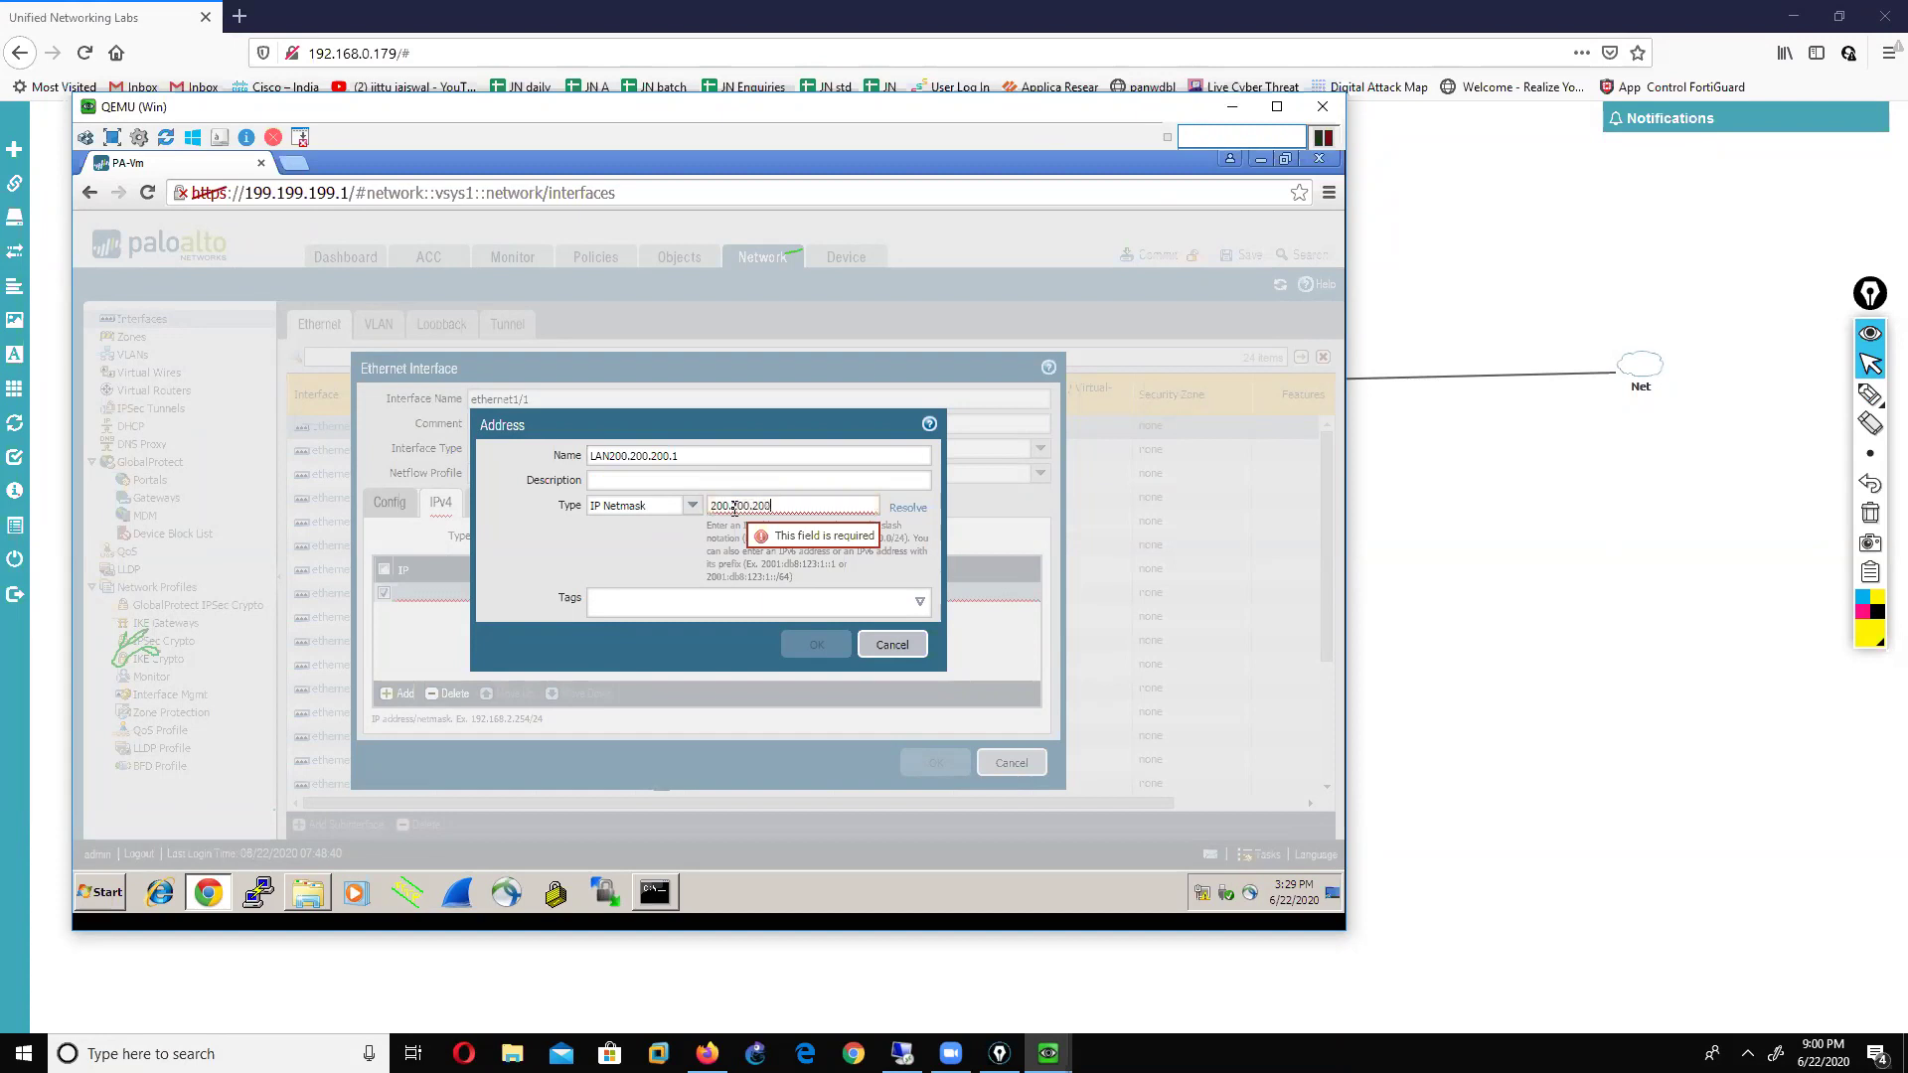
type(".1/24")
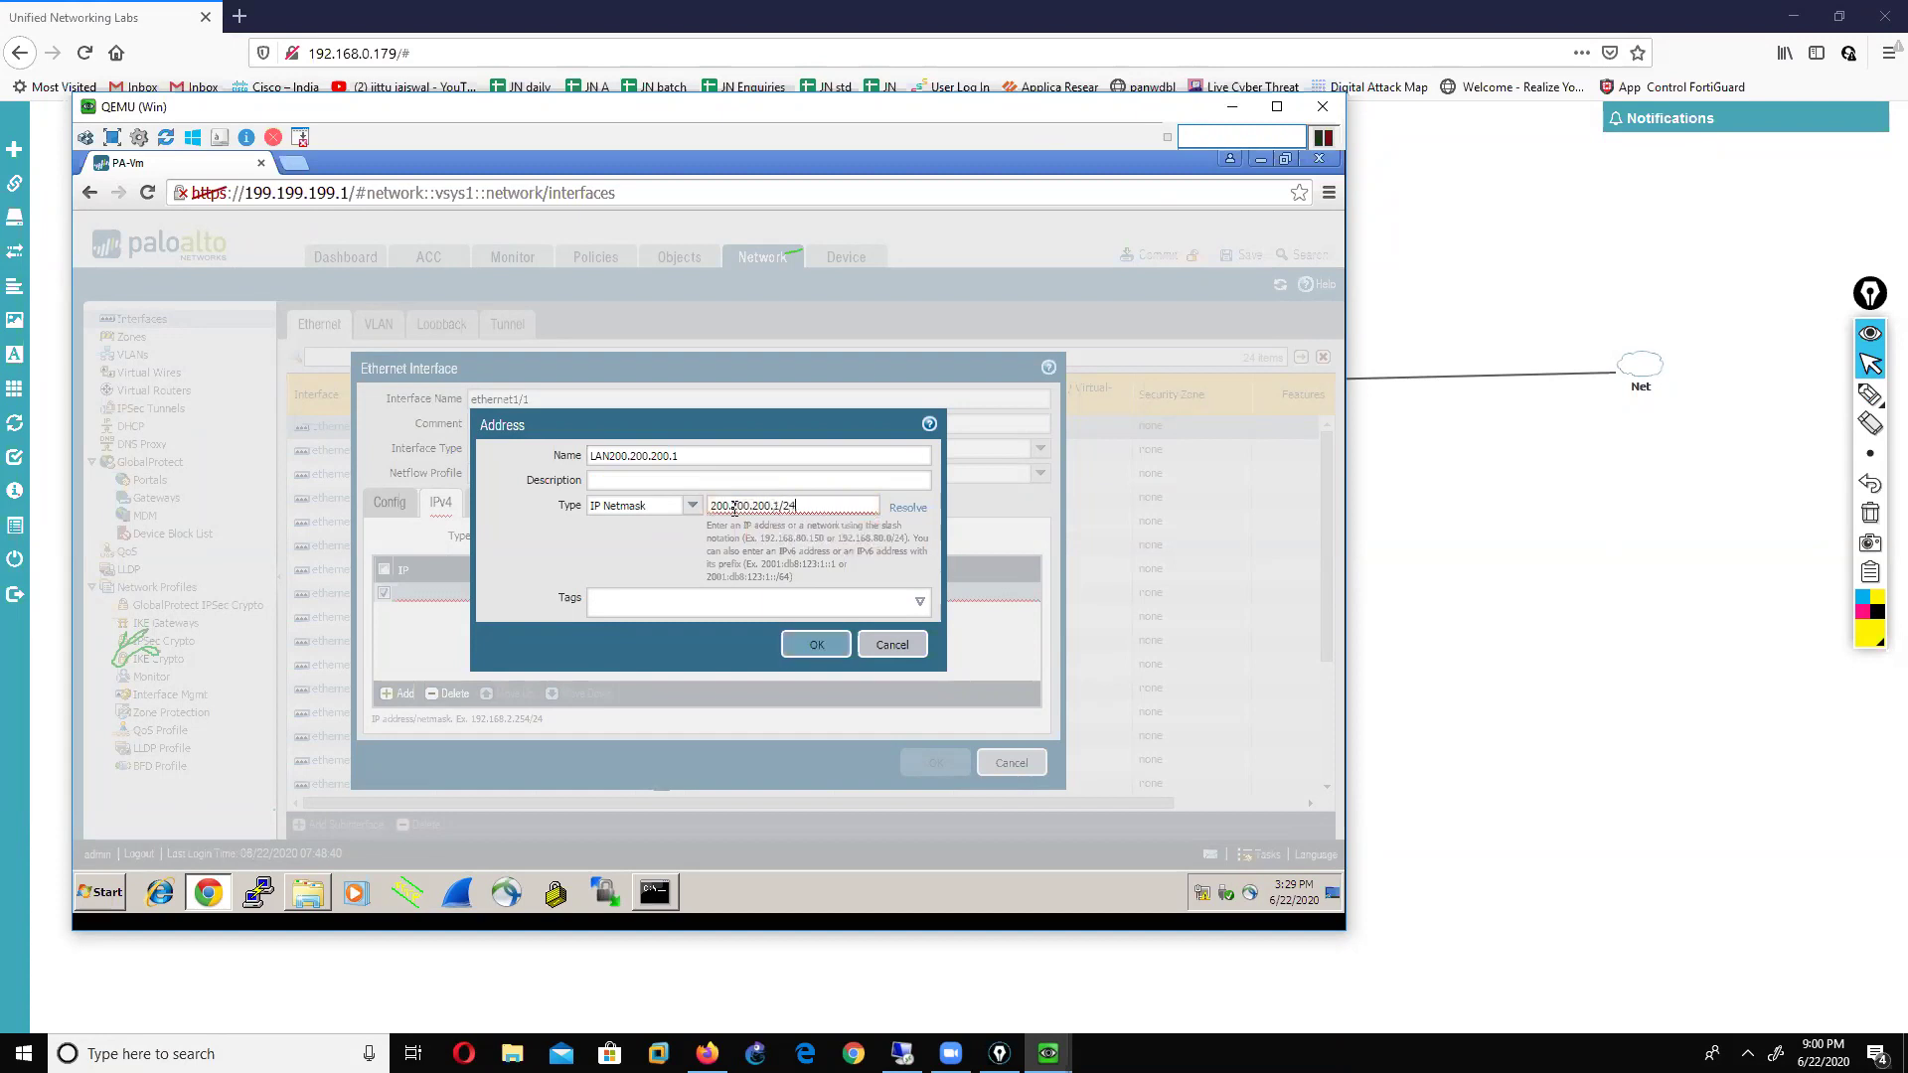
left_click(814, 645)
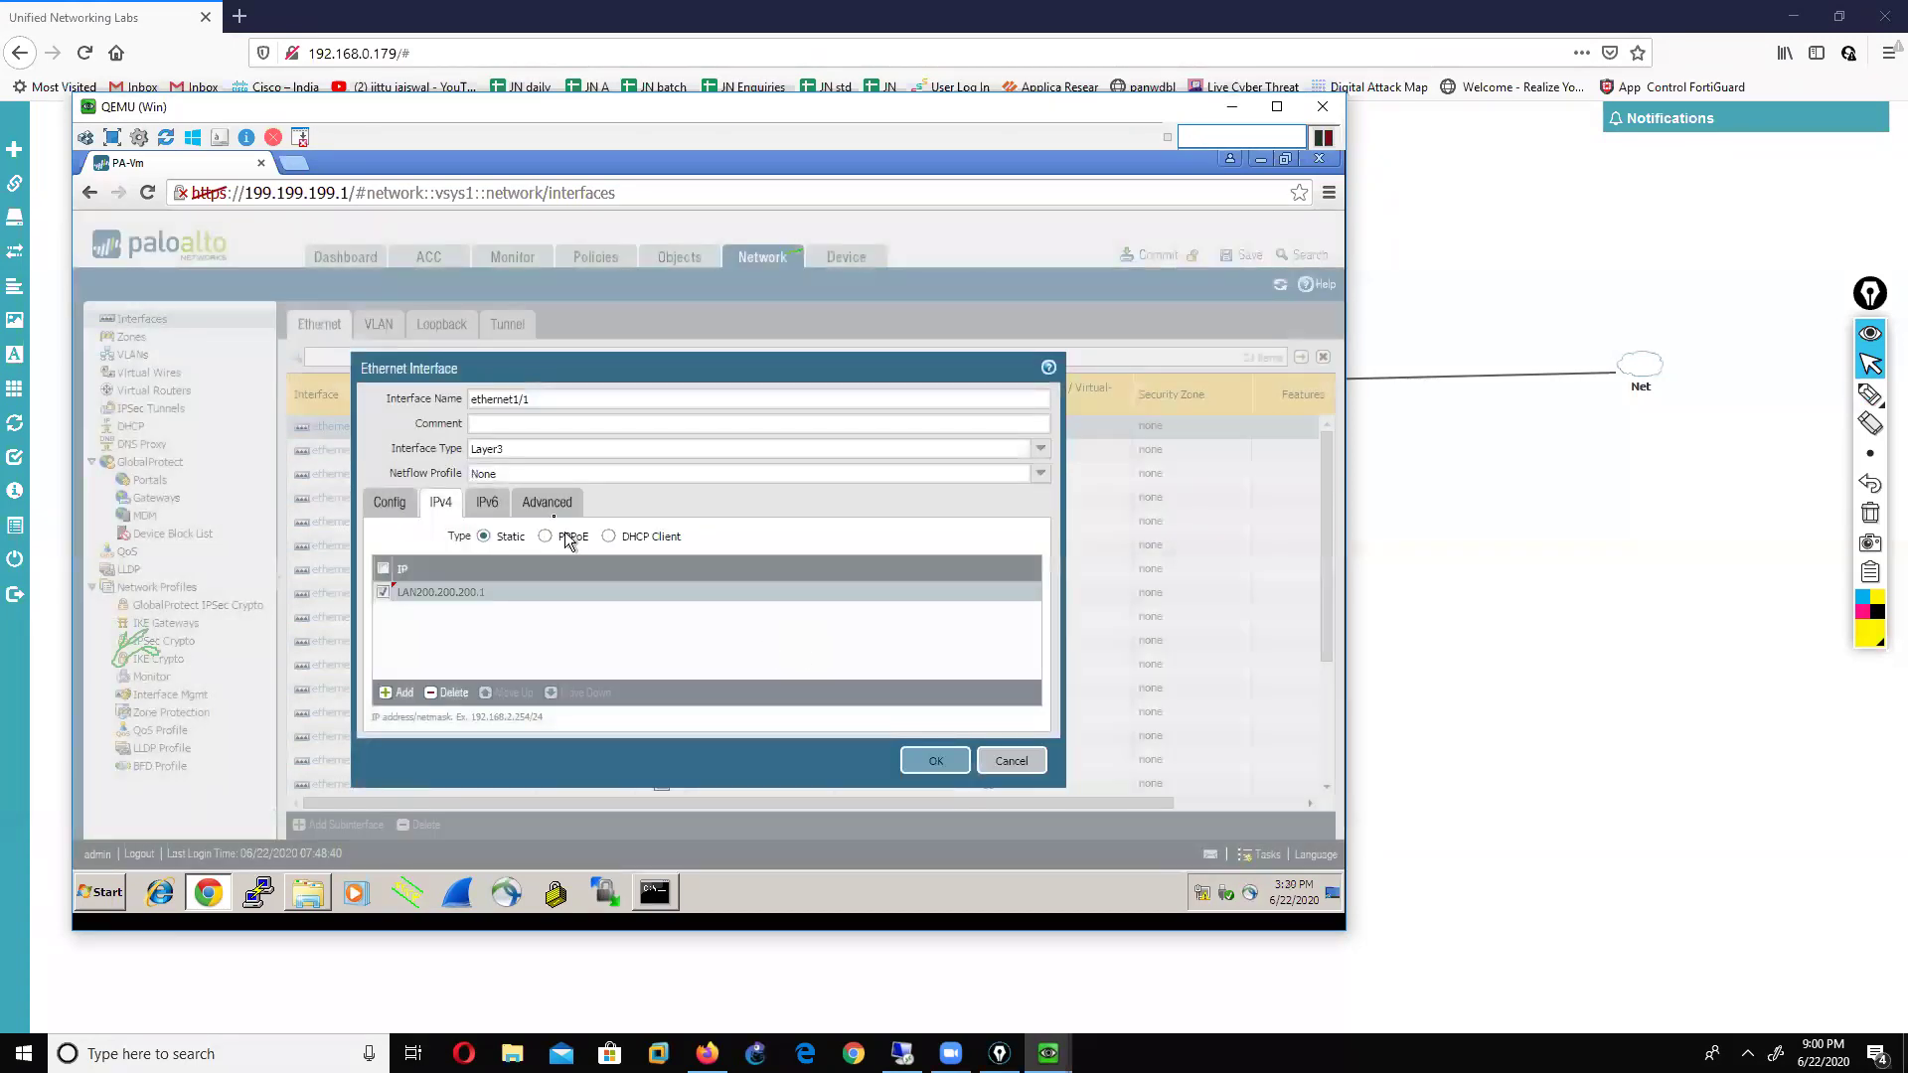
Step: Start a new management profile in ethernet1/1's advanced settings
left_click(545, 502)
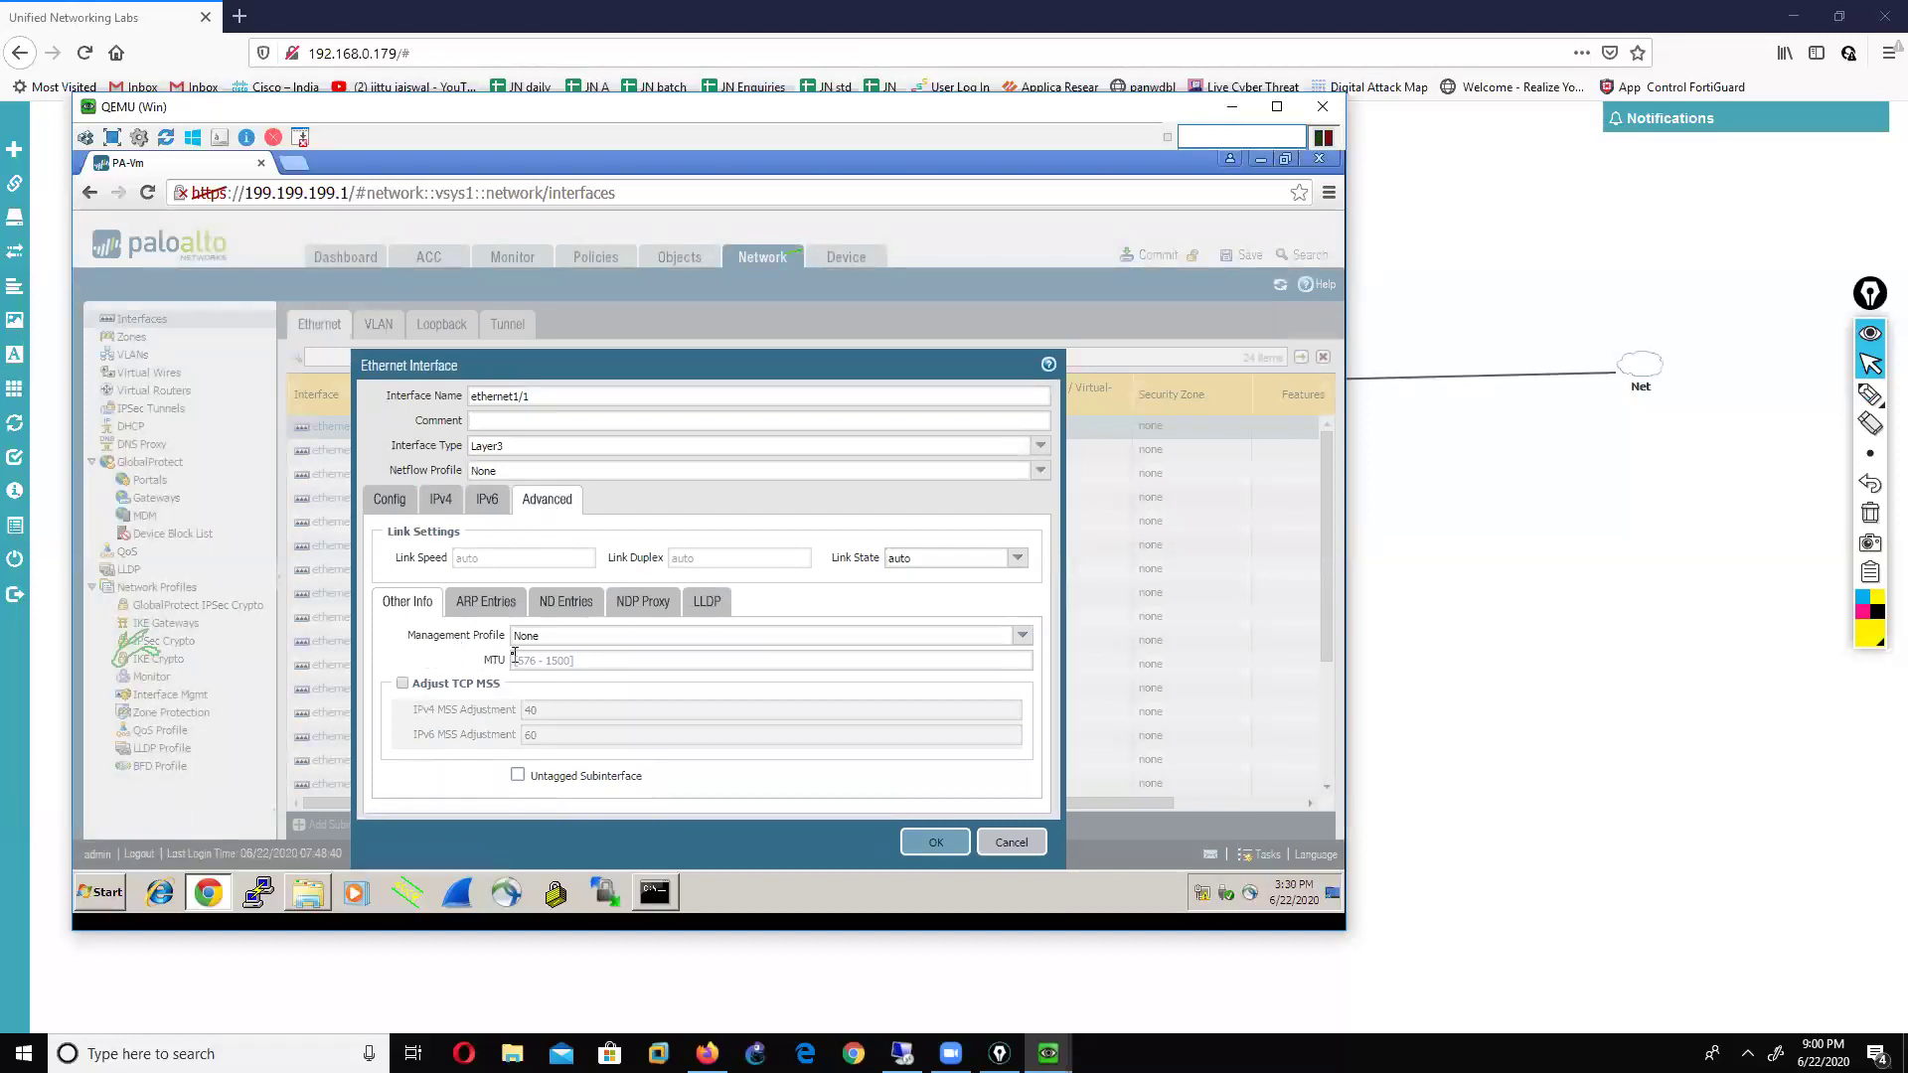
left_click(1021, 635)
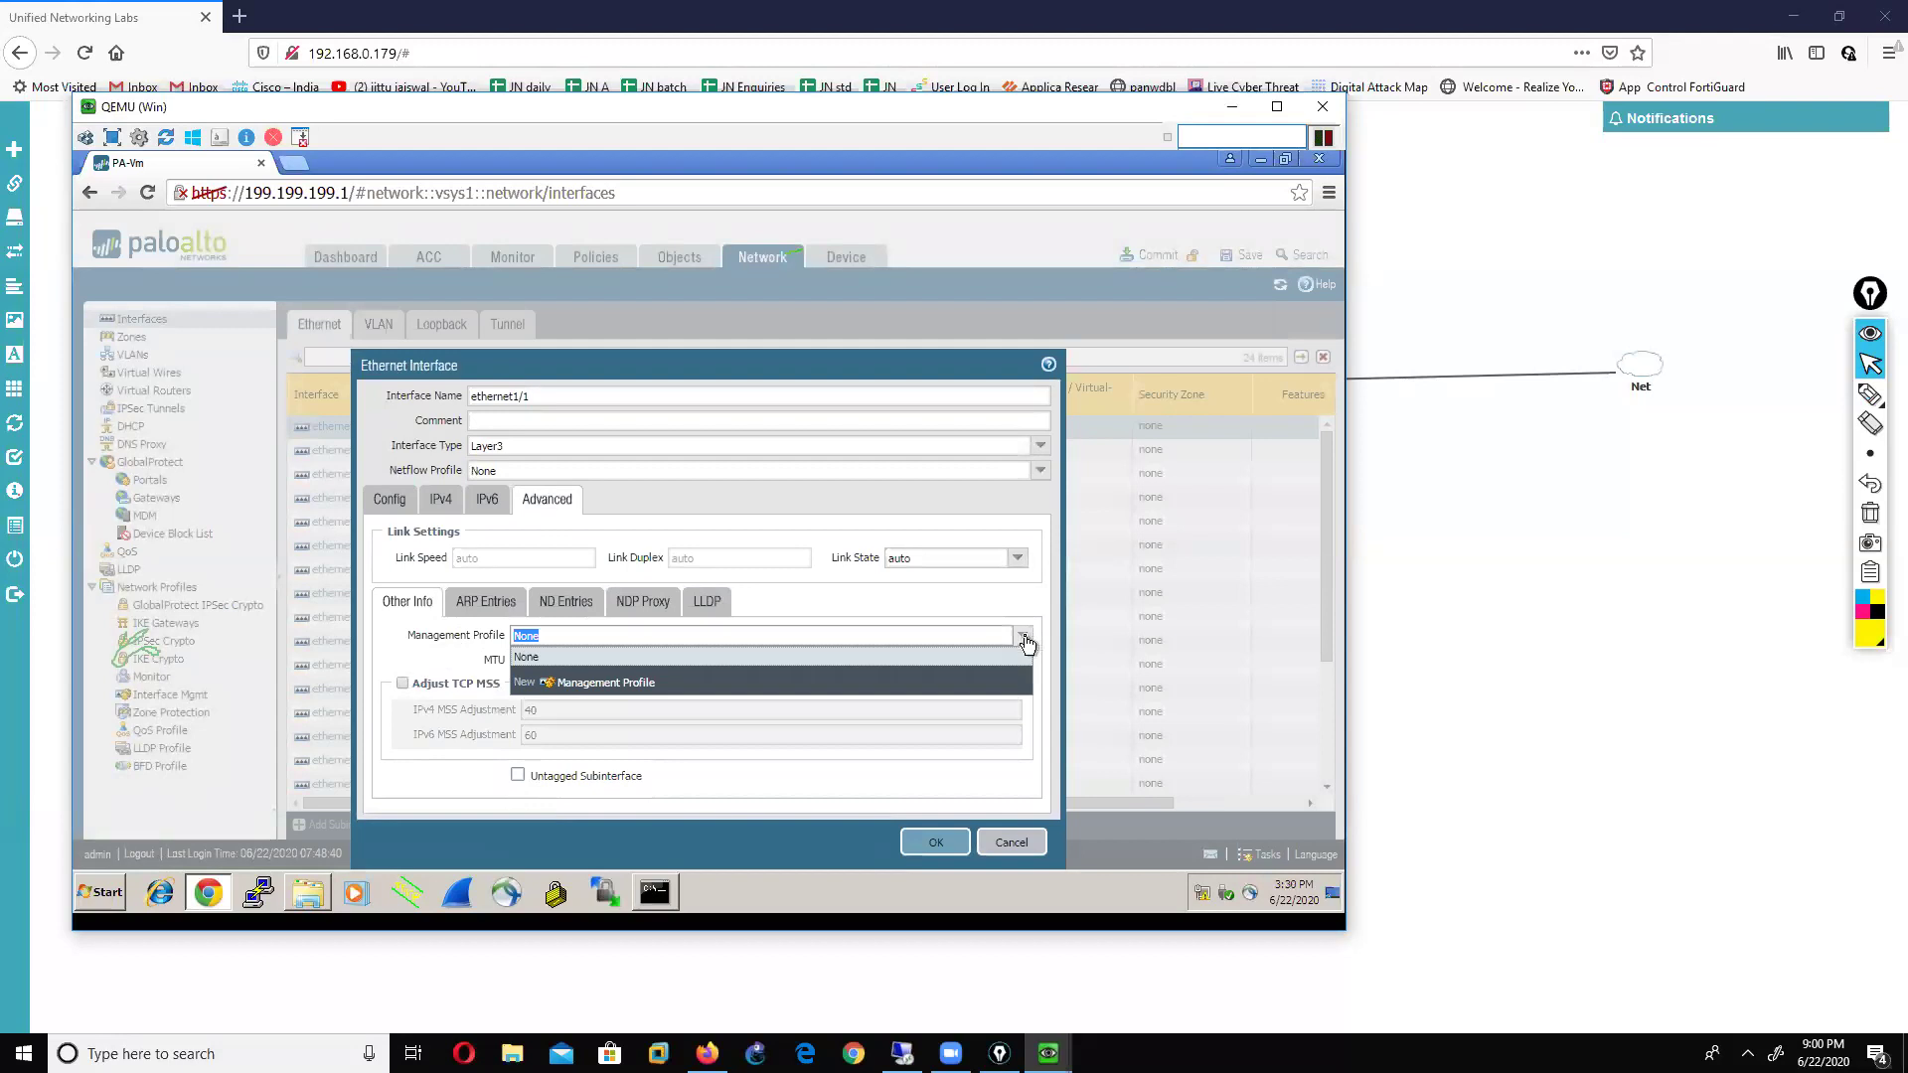
left_click(581, 683)
Step: Bring the lab topology to the front and circle the firewall's mgmt port in yellow
left_click(1561, 689)
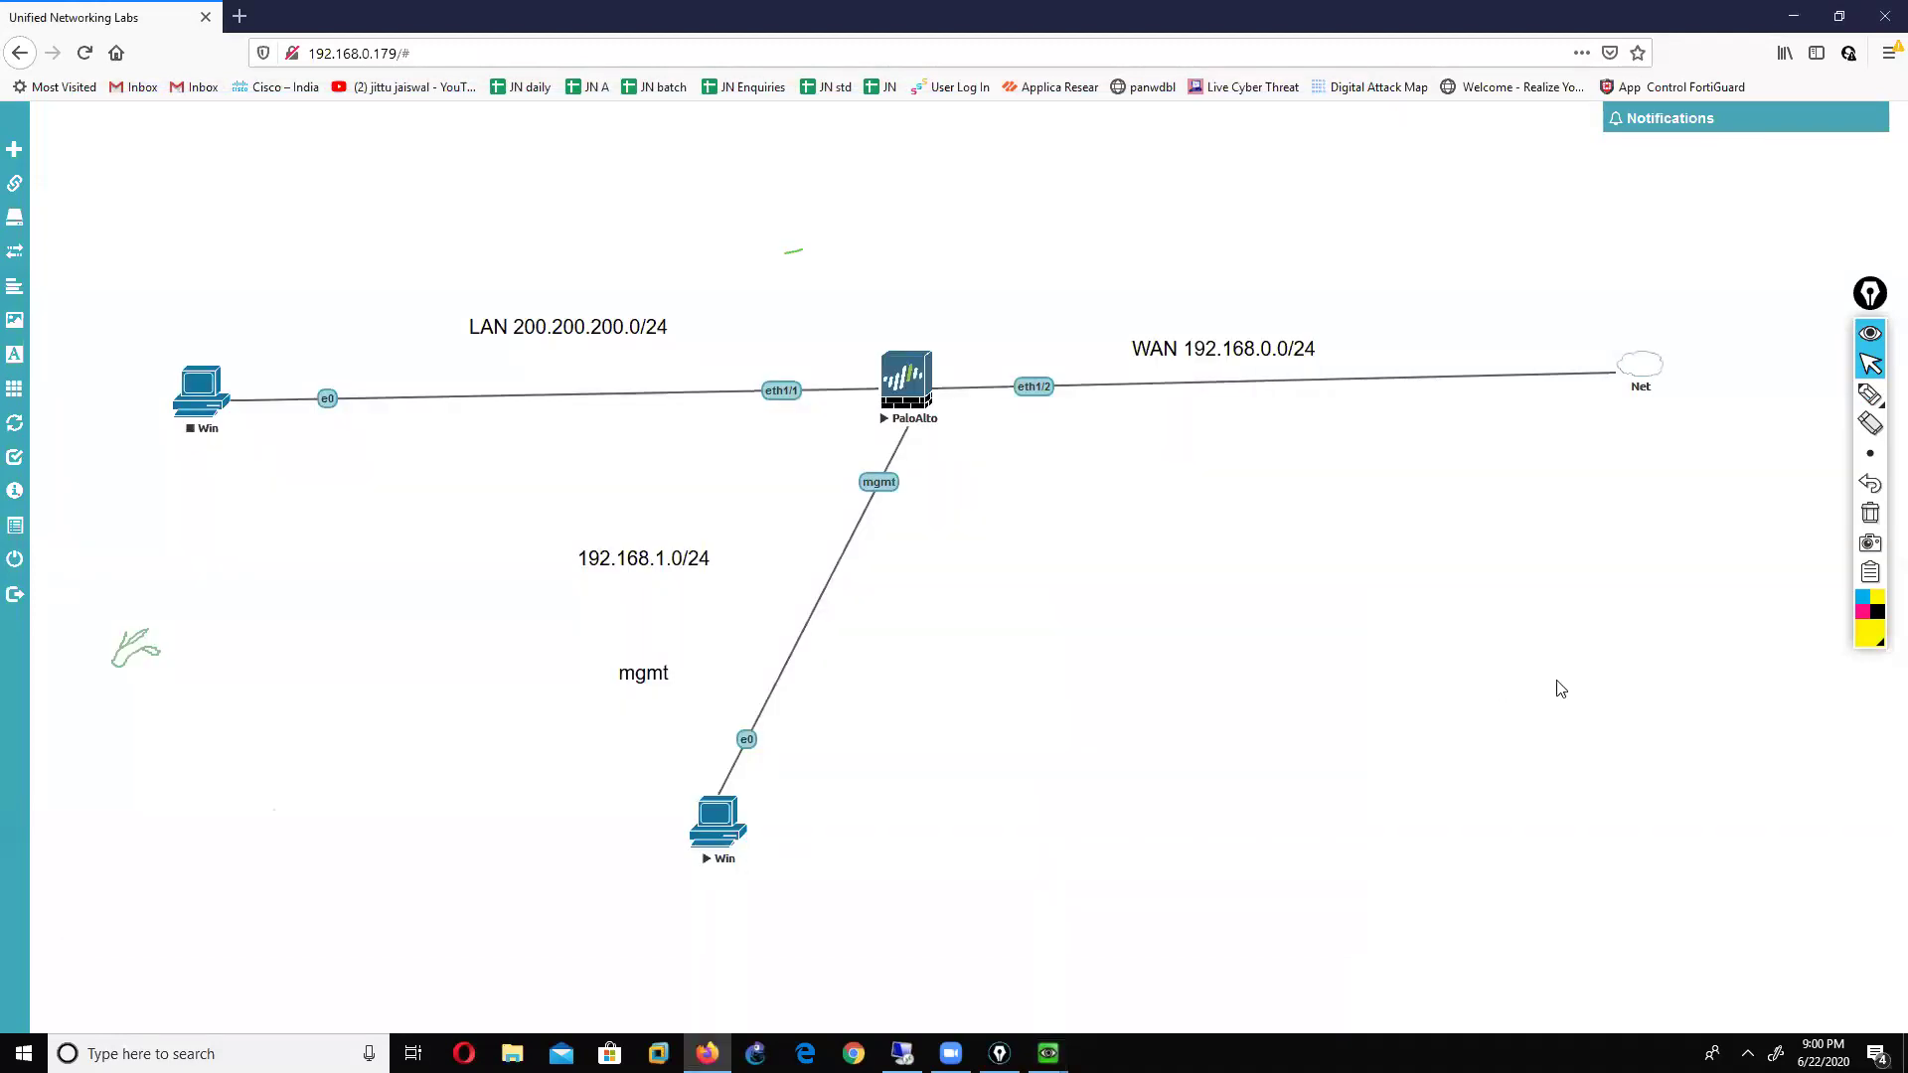
left_click(1870, 394)
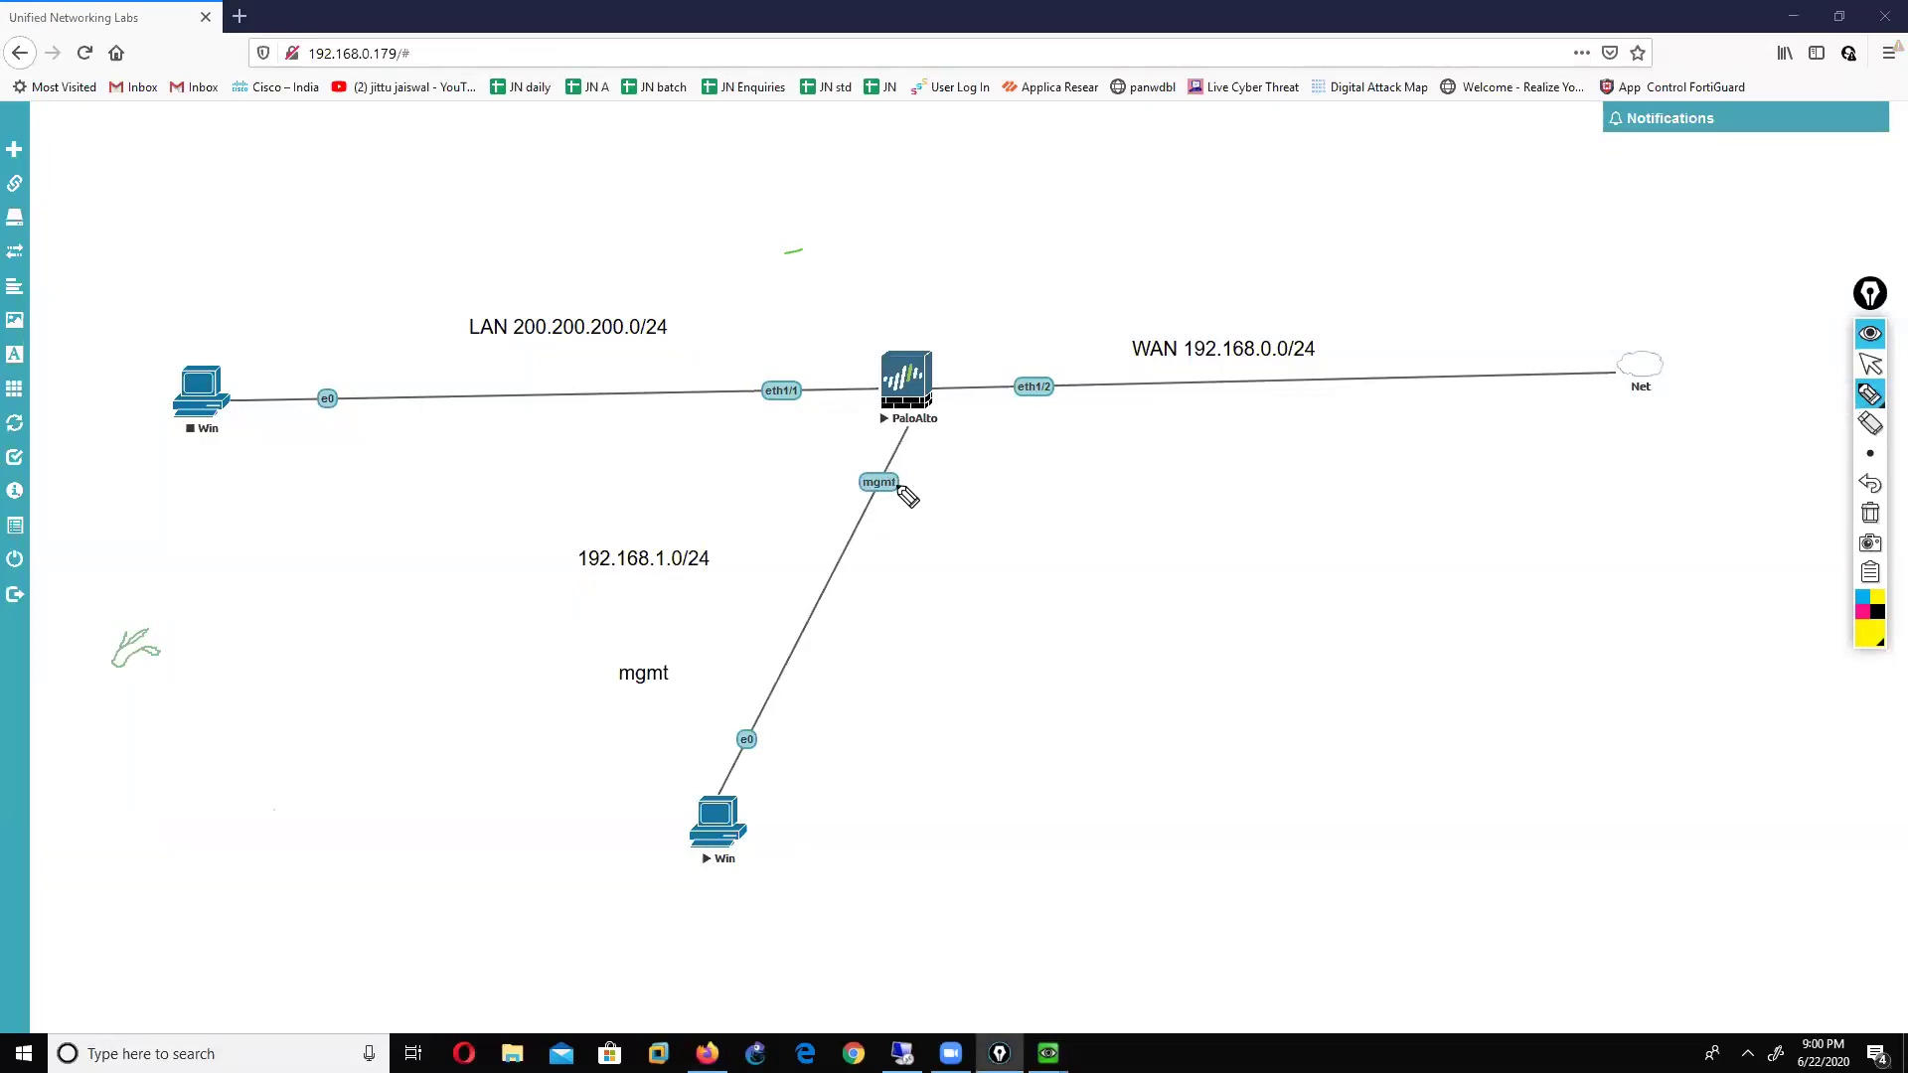
mouse_move(921, 461)
left_mouse_down()
mouse_move(877, 535)
mouse_move(906, 449)
left_mouse_up()
Step: Handwrite Ping, SSH and HTTPS in magenta as a list below the mgmt port
left_click(1863, 611)
mouse_move(900, 636)
left_mouse_down()
mouse_move(926, 596)
mouse_move(1003, 680)
mouse_move(905, 707)
mouse_move(891, 735)
left_mouse_up()
mouse_move(981, 700)
left_mouse_down()
mouse_move(951, 738)
mouse_move(1021, 747)
left_mouse_up()
left_click_drag(1021, 734, 1066, 743)
left_click(888, 780)
left_click_drag(887, 780, 887, 845)
mouse_move(891, 810)
left_mouse_down()
mouse_move(919, 825)
mouse_move(1028, 807)
left_mouse_up()
mouse_move(979, 810)
left_mouse_down()
mouse_move(978, 845)
mouse_move(1098, 813)
left_mouse_up()
mouse_move(1068, 815)
left_mouse_down()
mouse_move(1068, 852)
mouse_move(1124, 874)
left_mouse_up()
left_click_drag(1133, 810, 1168, 840)
left_click_drag(1171, 817, 1174, 876)
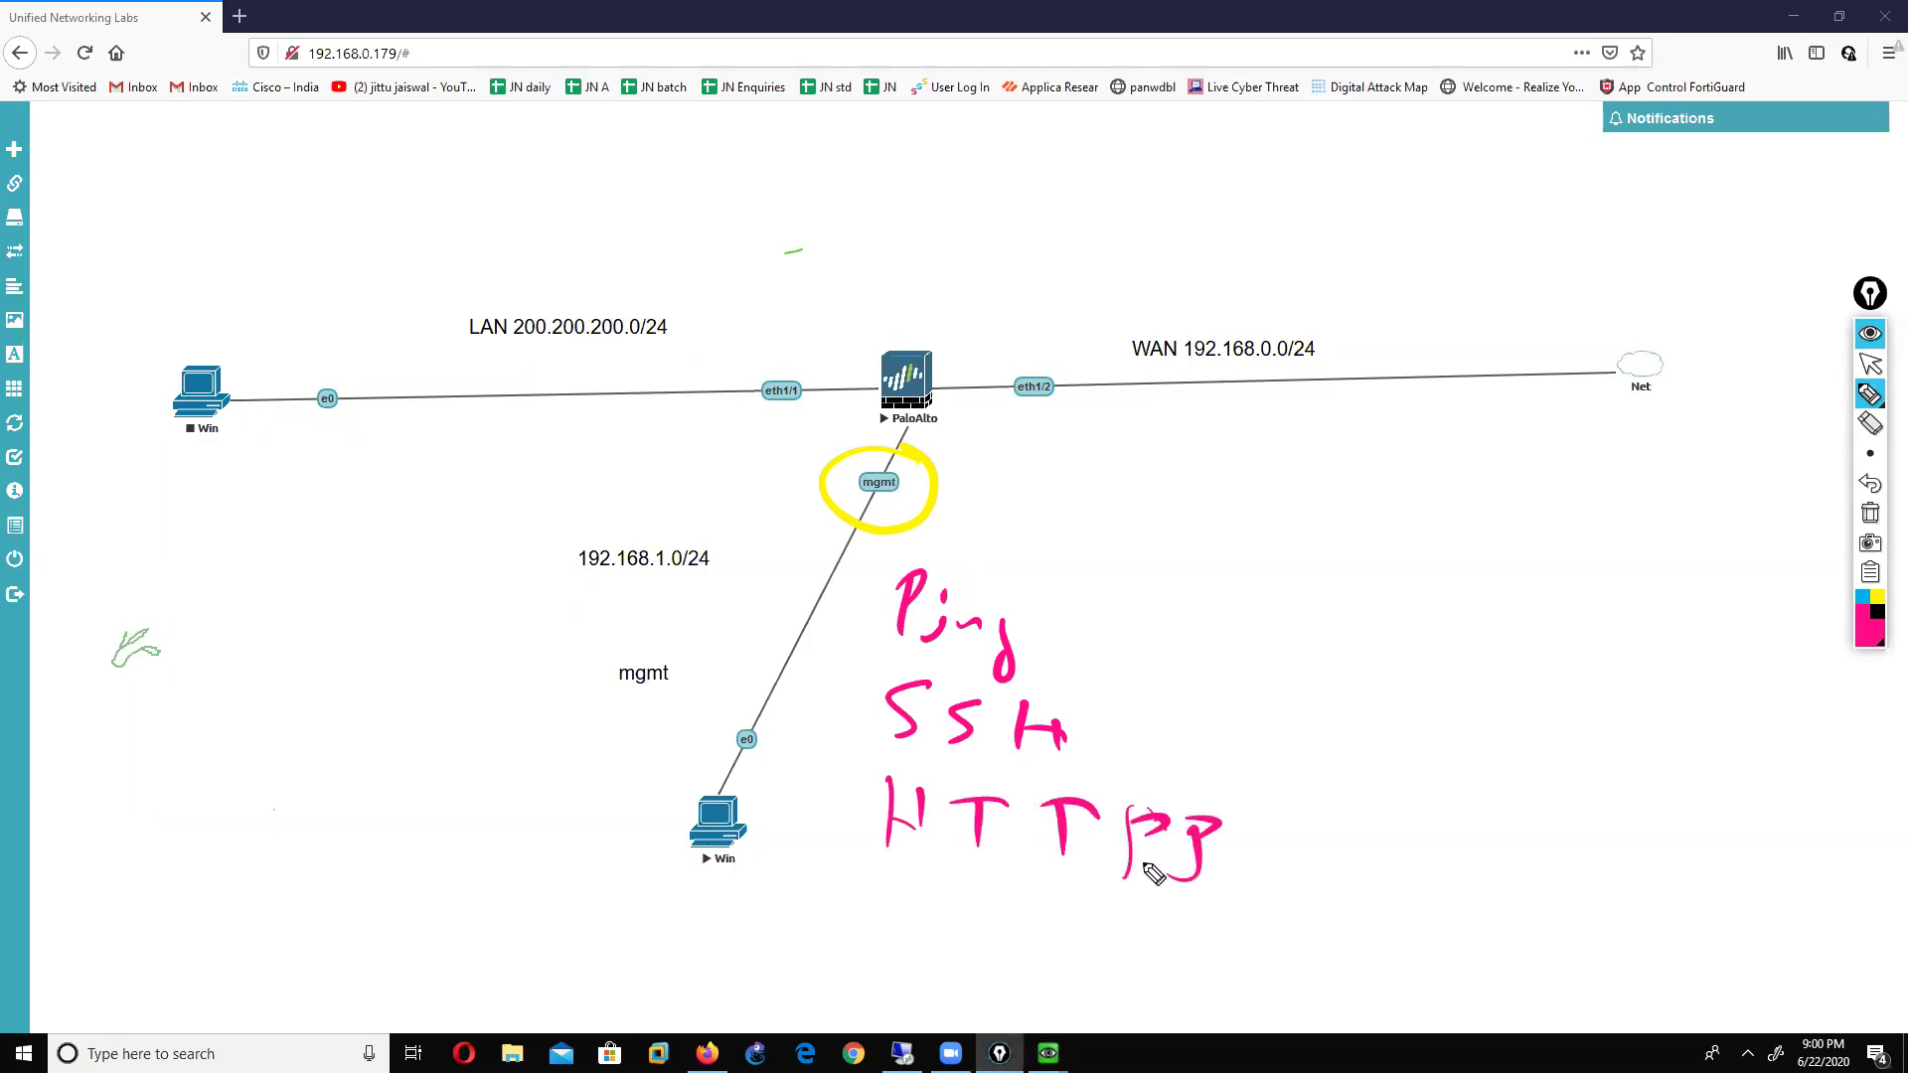
Step: Circle eth1/1 and eth1/2 in magenta and handwrite bracketed MGMT and Ping notes above the firewall
left_click_drag(763, 356, 838, 396)
mouse_move(1054, 348)
left_mouse_down()
mouse_move(1034, 414)
mouse_move(1098, 393)
left_mouse_up()
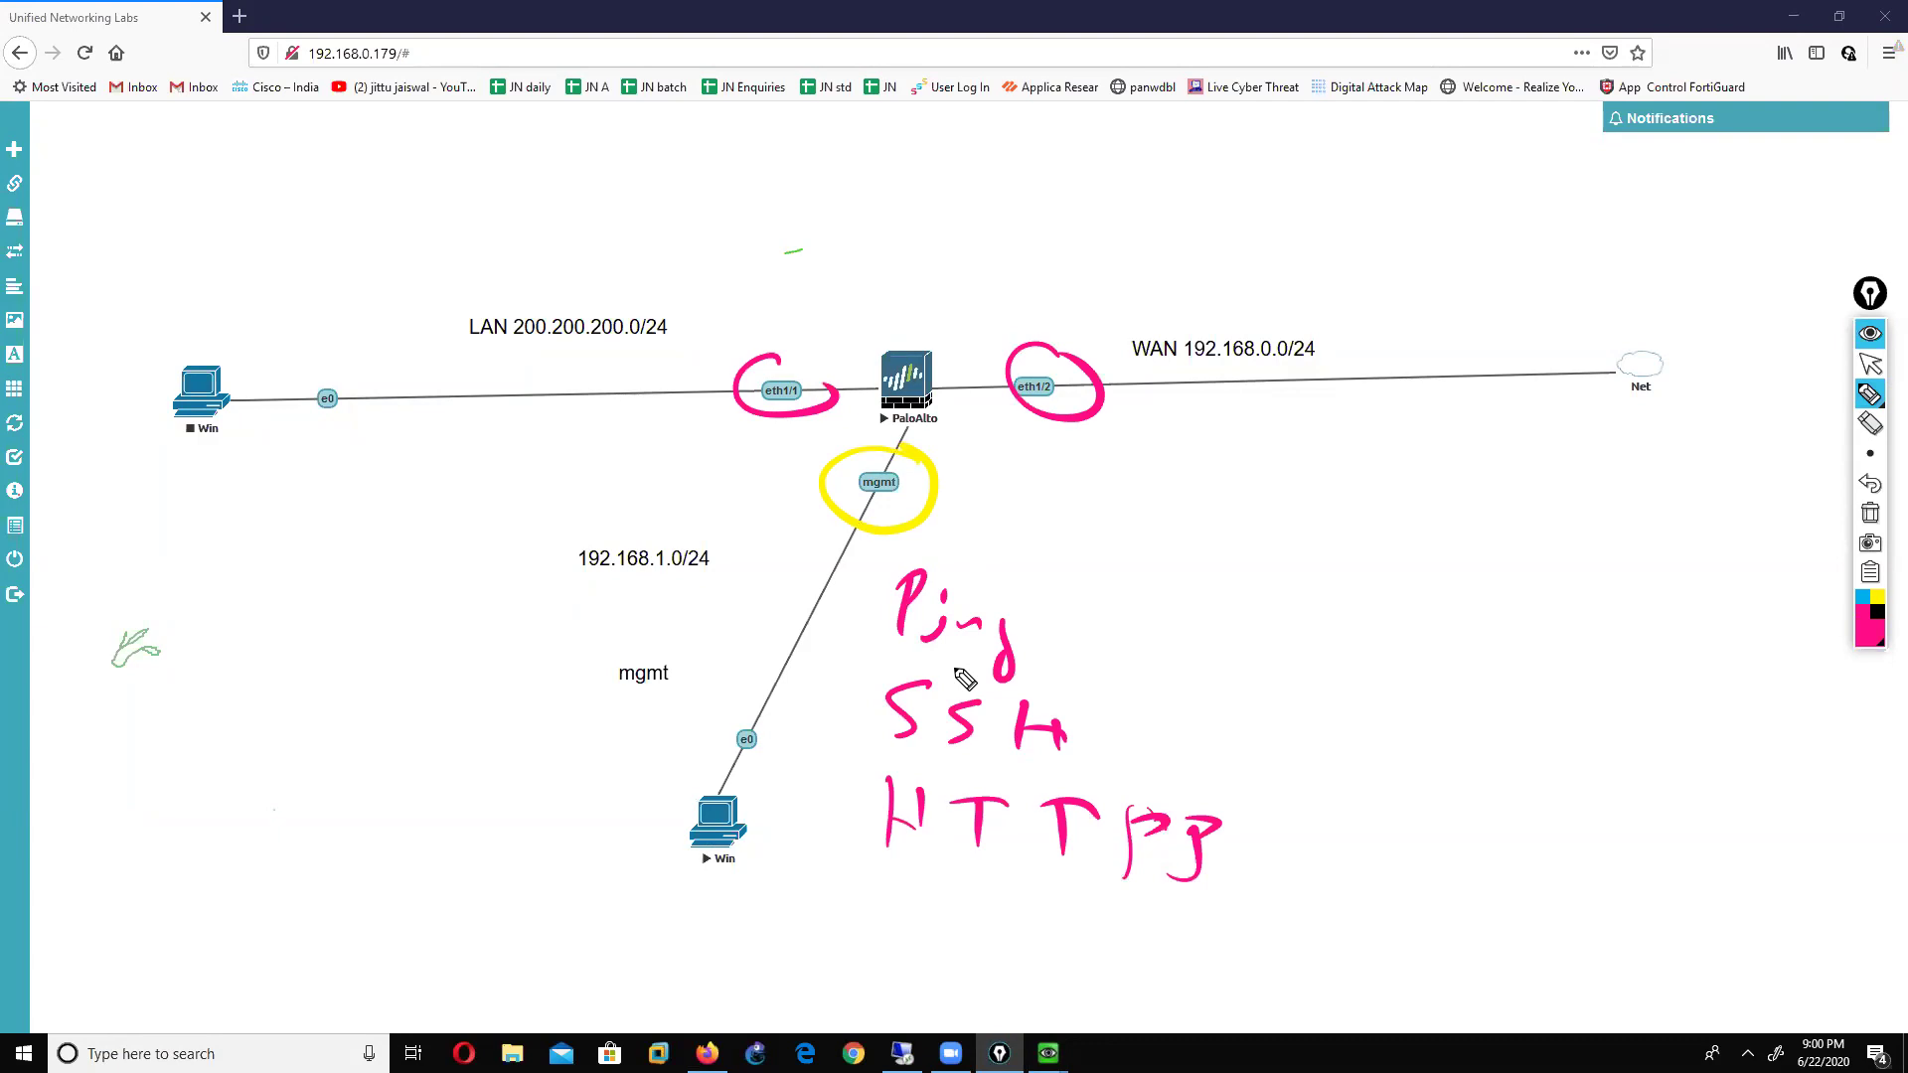
mouse_move(689, 181)
left_mouse_down()
mouse_move(785, 149)
mouse_move(812, 177)
mouse_move(878, 171)
mouse_move(916, 205)
left_mouse_up()
mouse_move(706, 126)
left_mouse_down()
mouse_move(721, 227)
mouse_move(825, 231)
mouse_move(728, 247)
mouse_move(822, 311)
mouse_move(795, 299)
left_mouse_up()
mouse_move(874, 288)
left_mouse_down()
mouse_move(920, 273)
mouse_move(1053, 298)
left_mouse_up()
left_click_drag(696, 199, 717, 303)
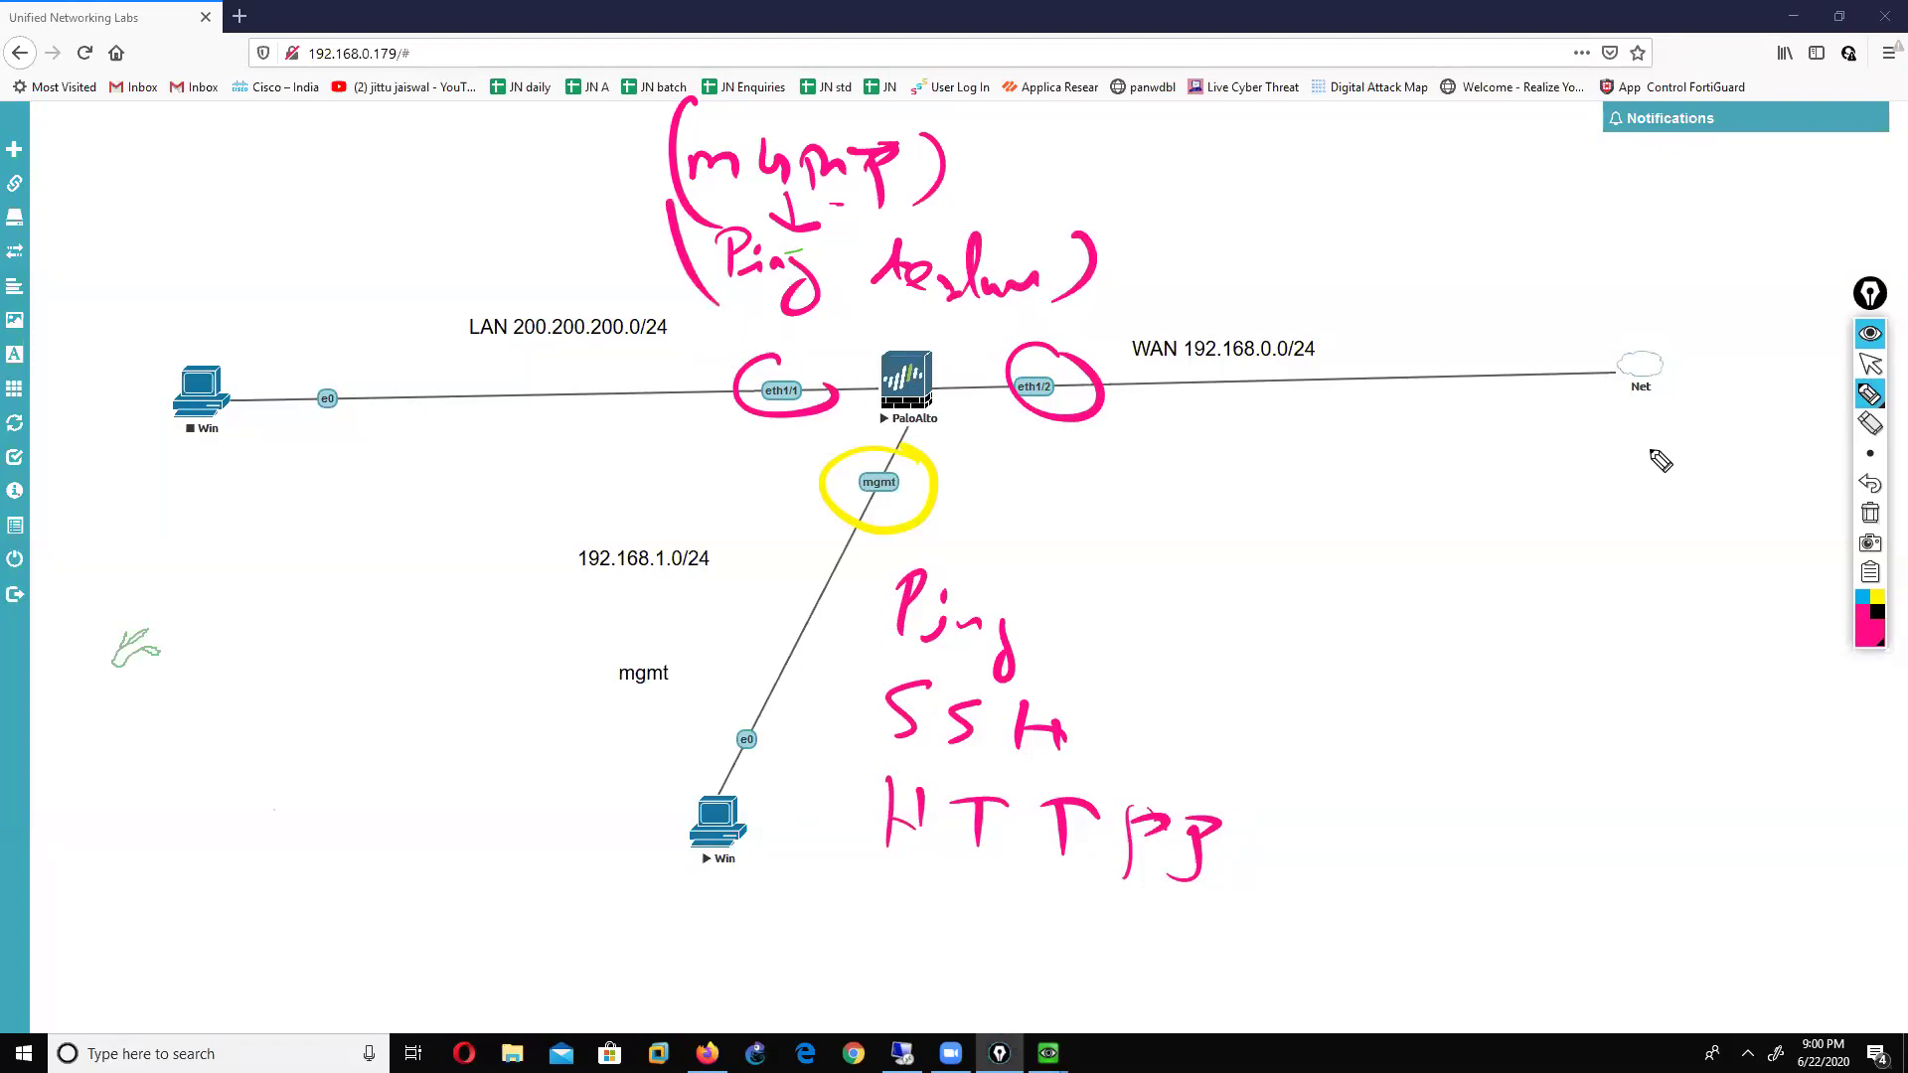
Step: Clear all annotations from the topology and return to the Win machine's console window
left_click(1870, 512)
left_click(1872, 367)
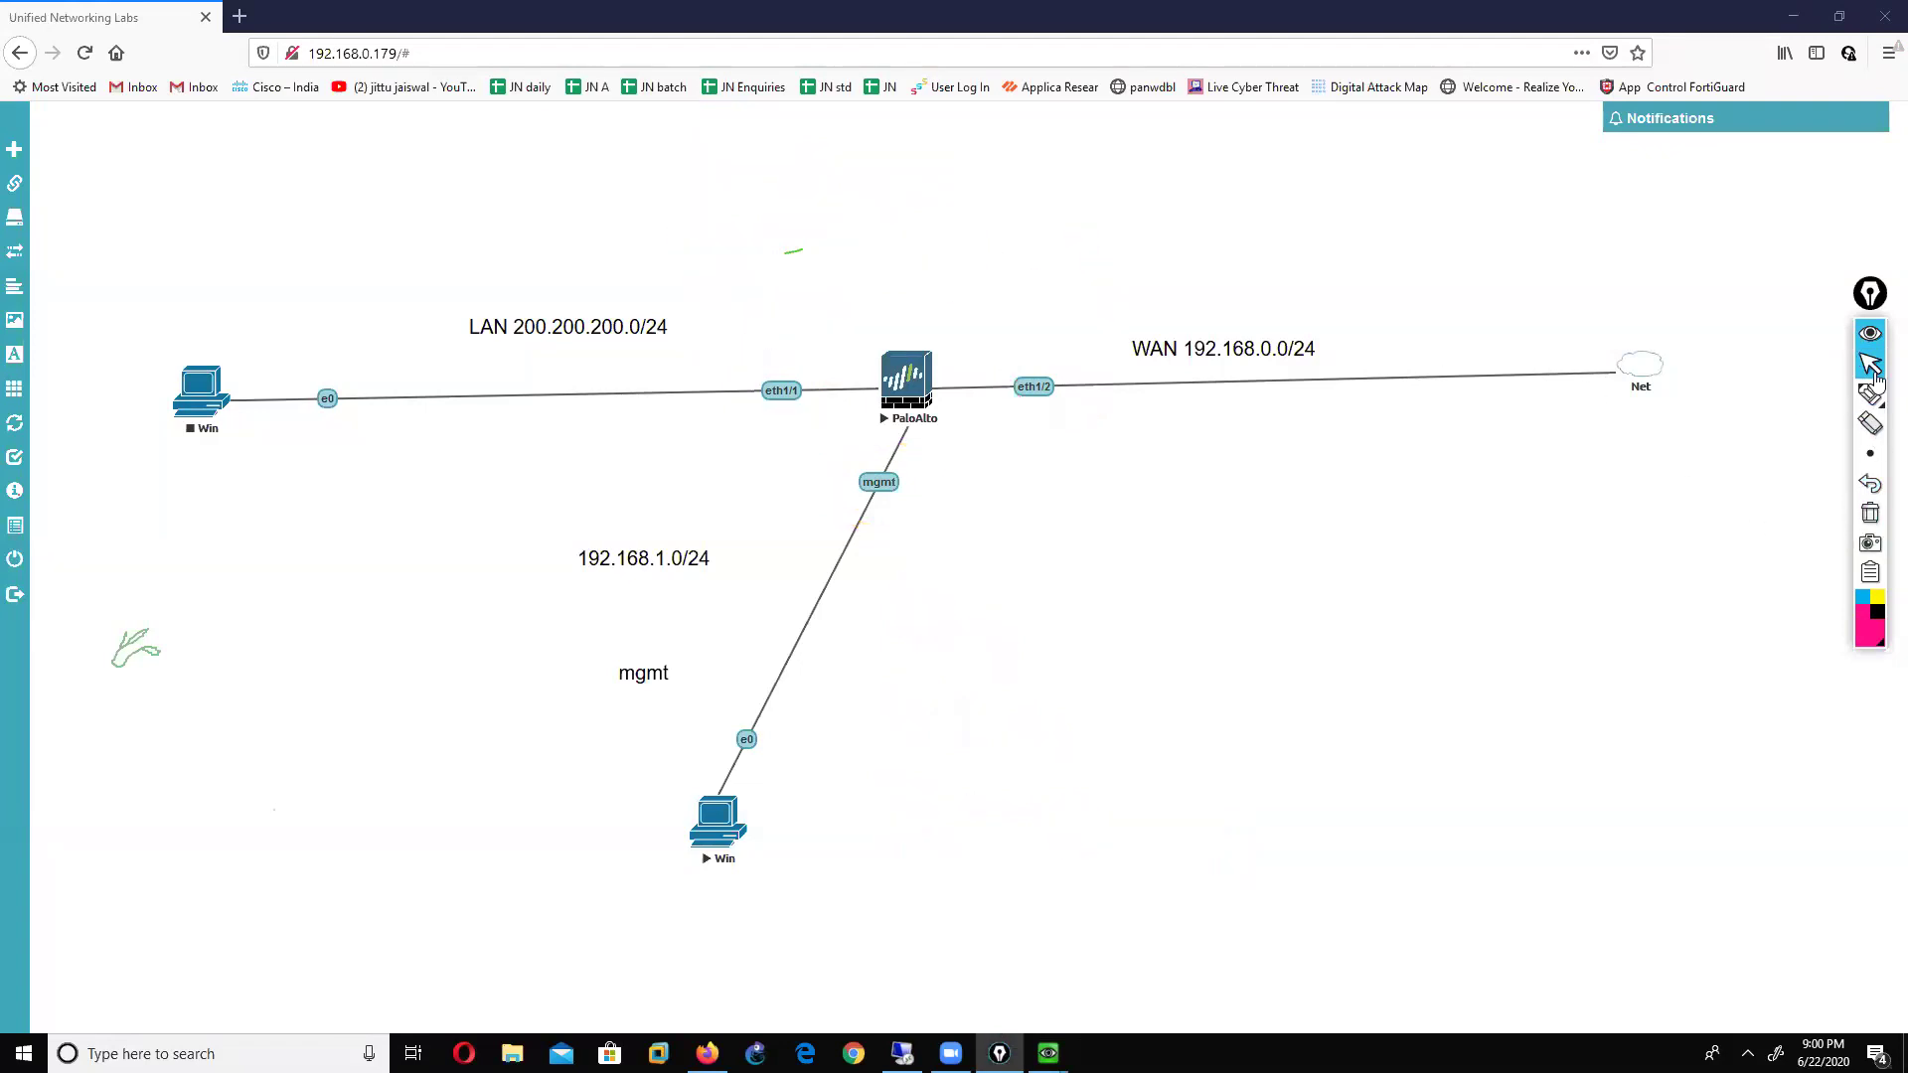
mouse_move(1049, 1054)
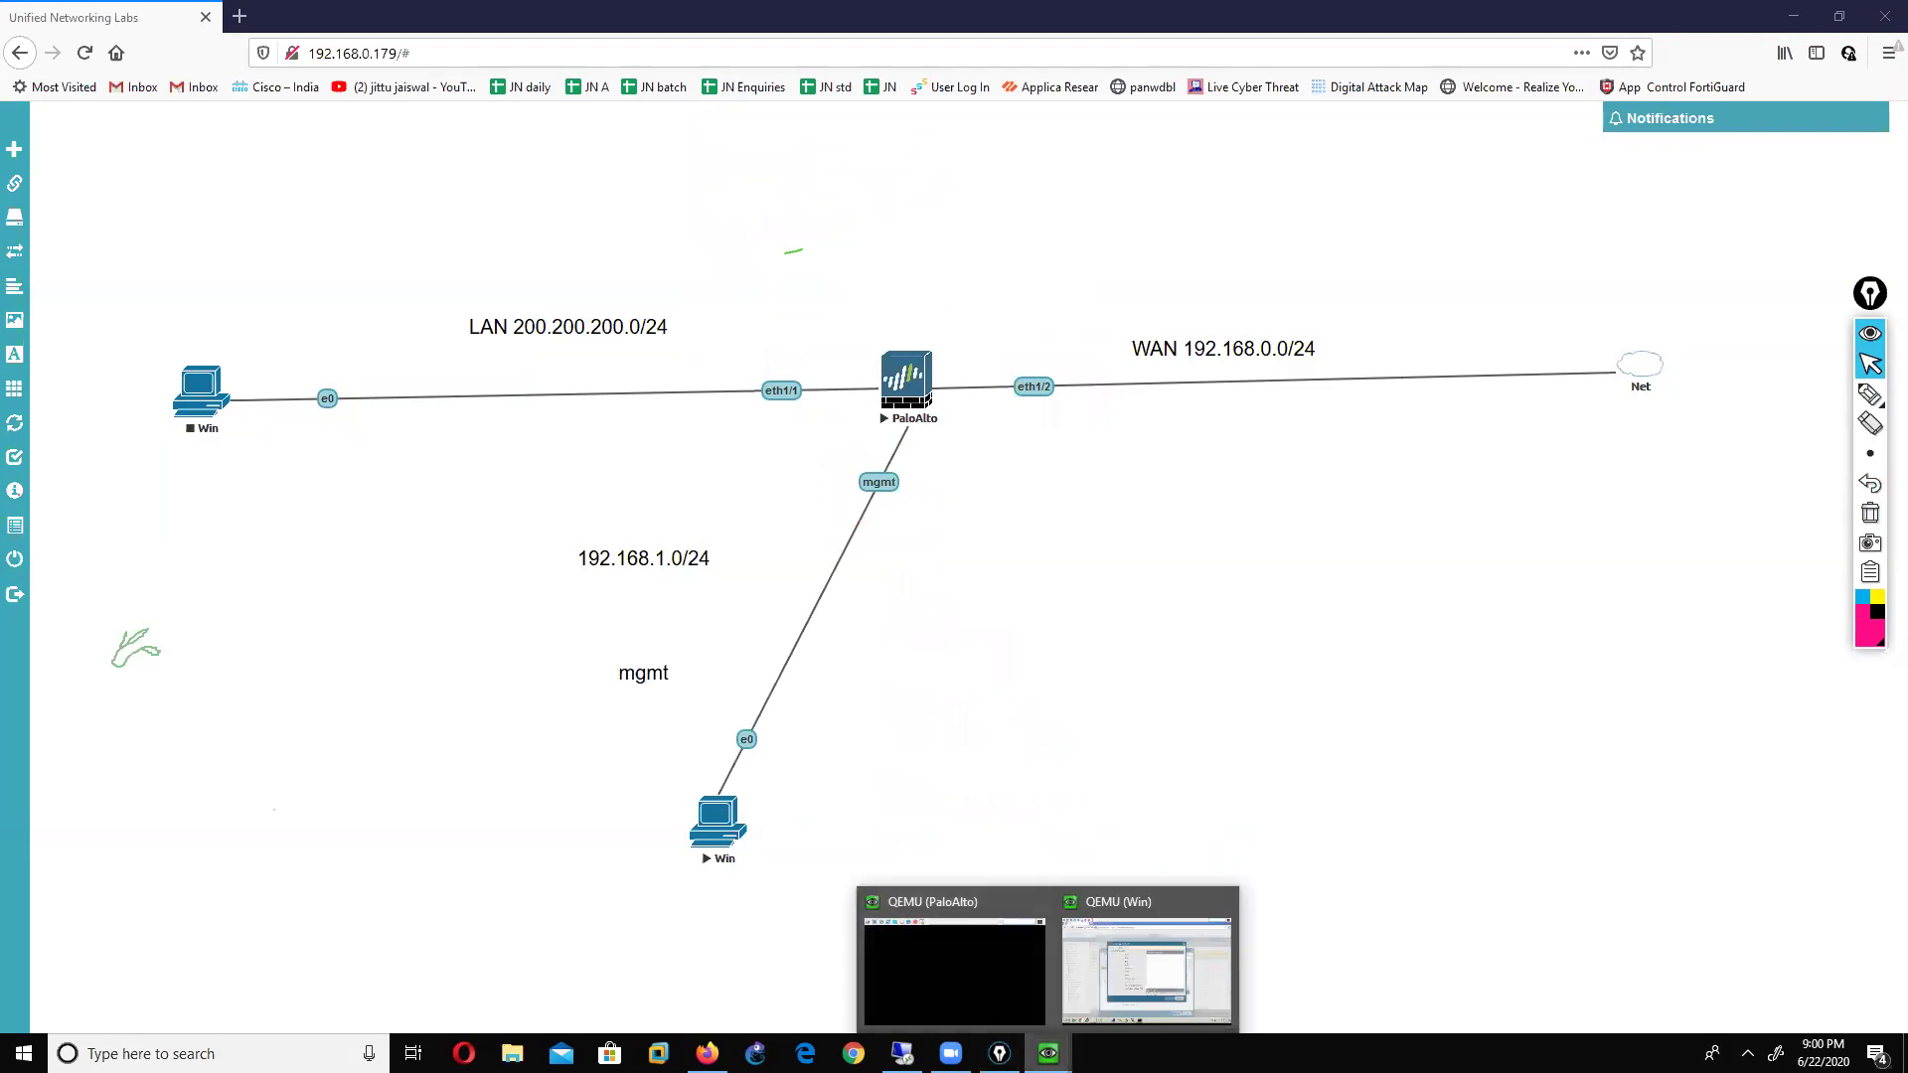
left_click(1118, 979)
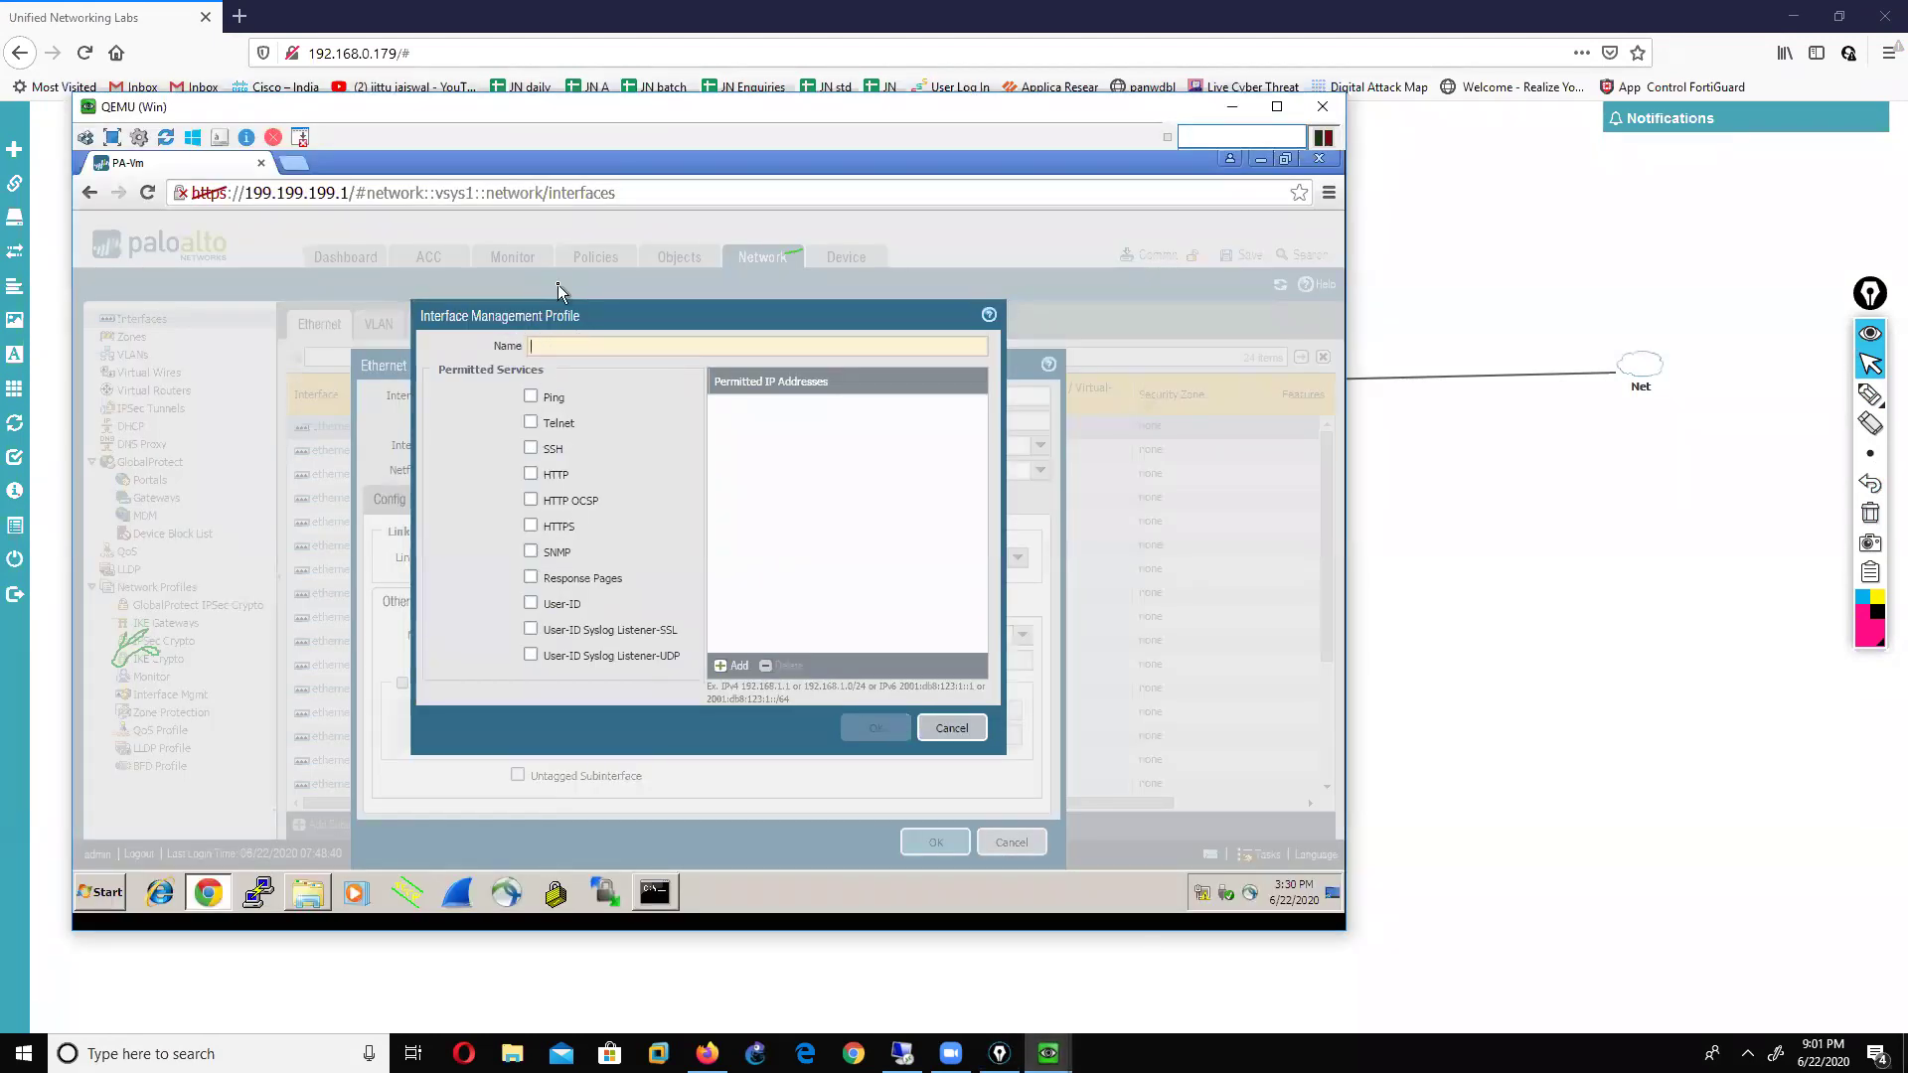
Step: Name the interface management profile MGMT, permit Ping, SSH and HTTPS, and save it
type("MGMT")
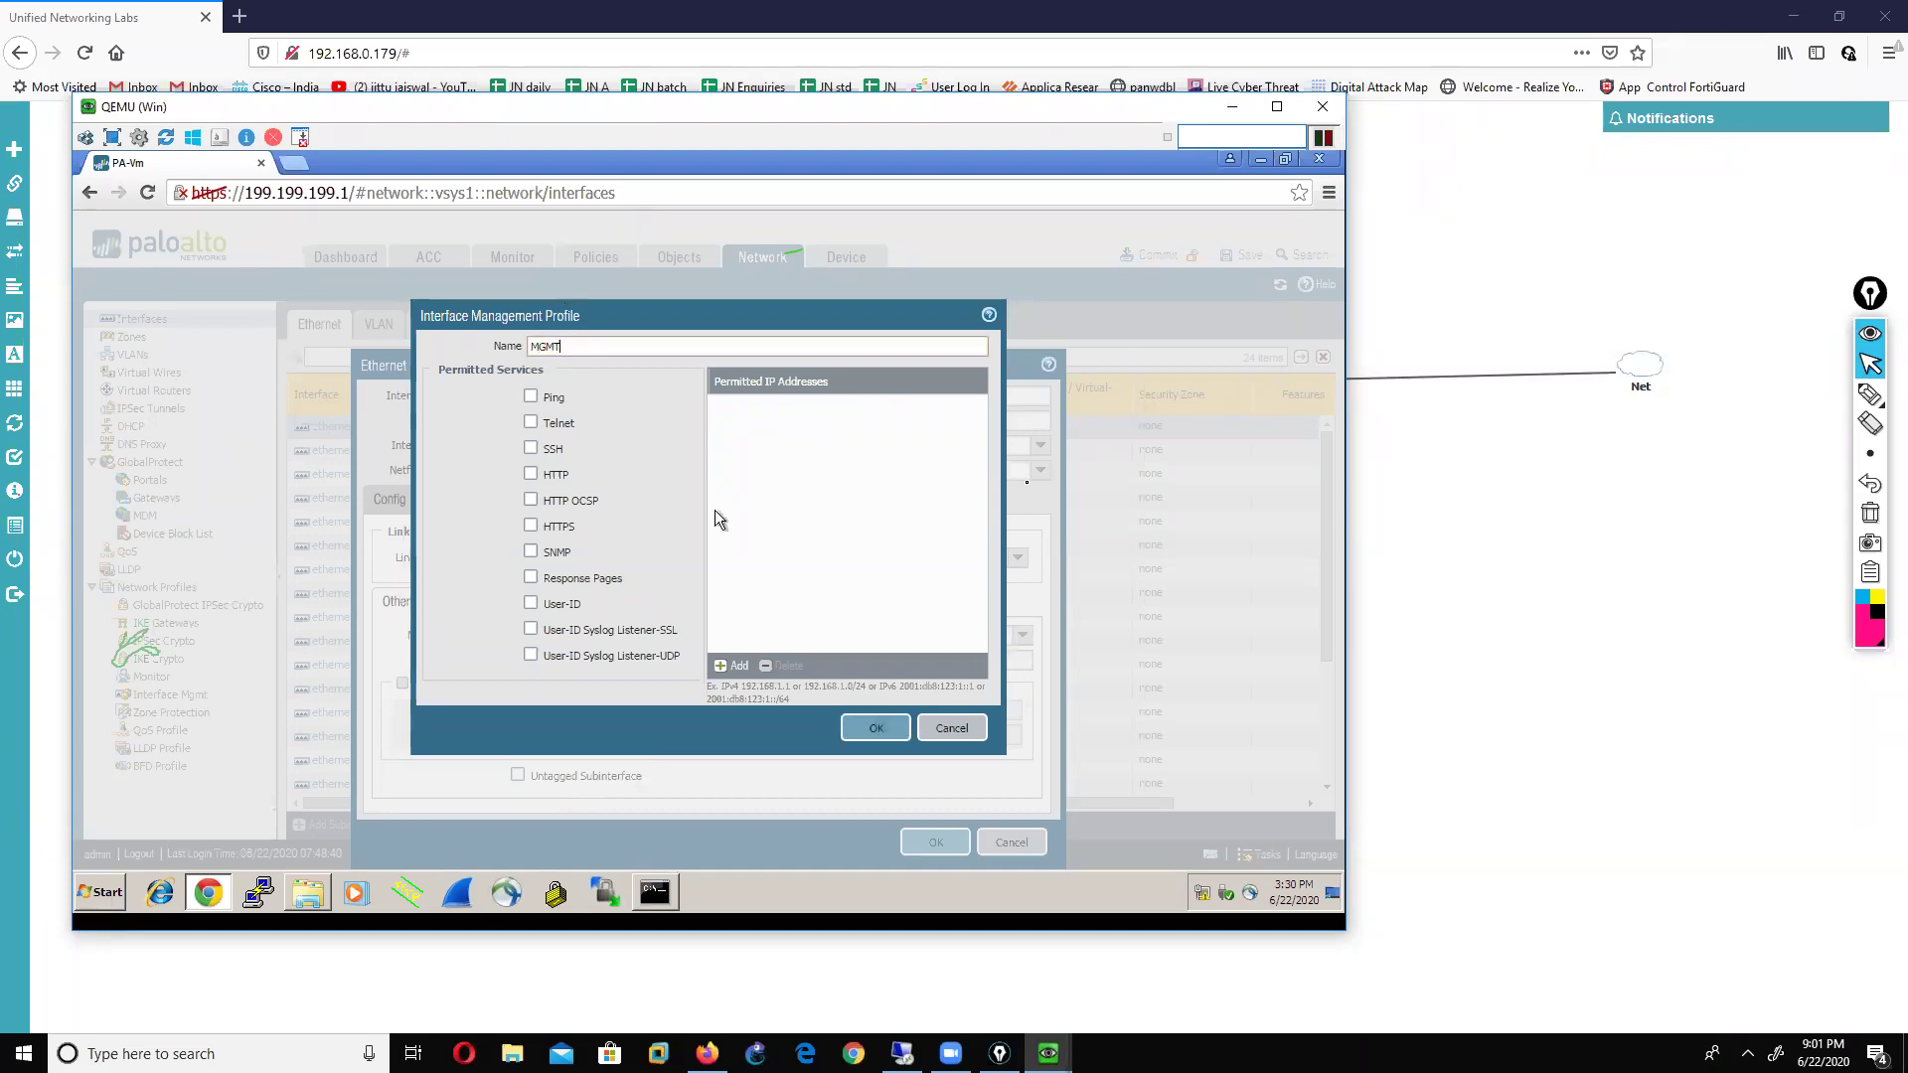
left_click(1870, 393)
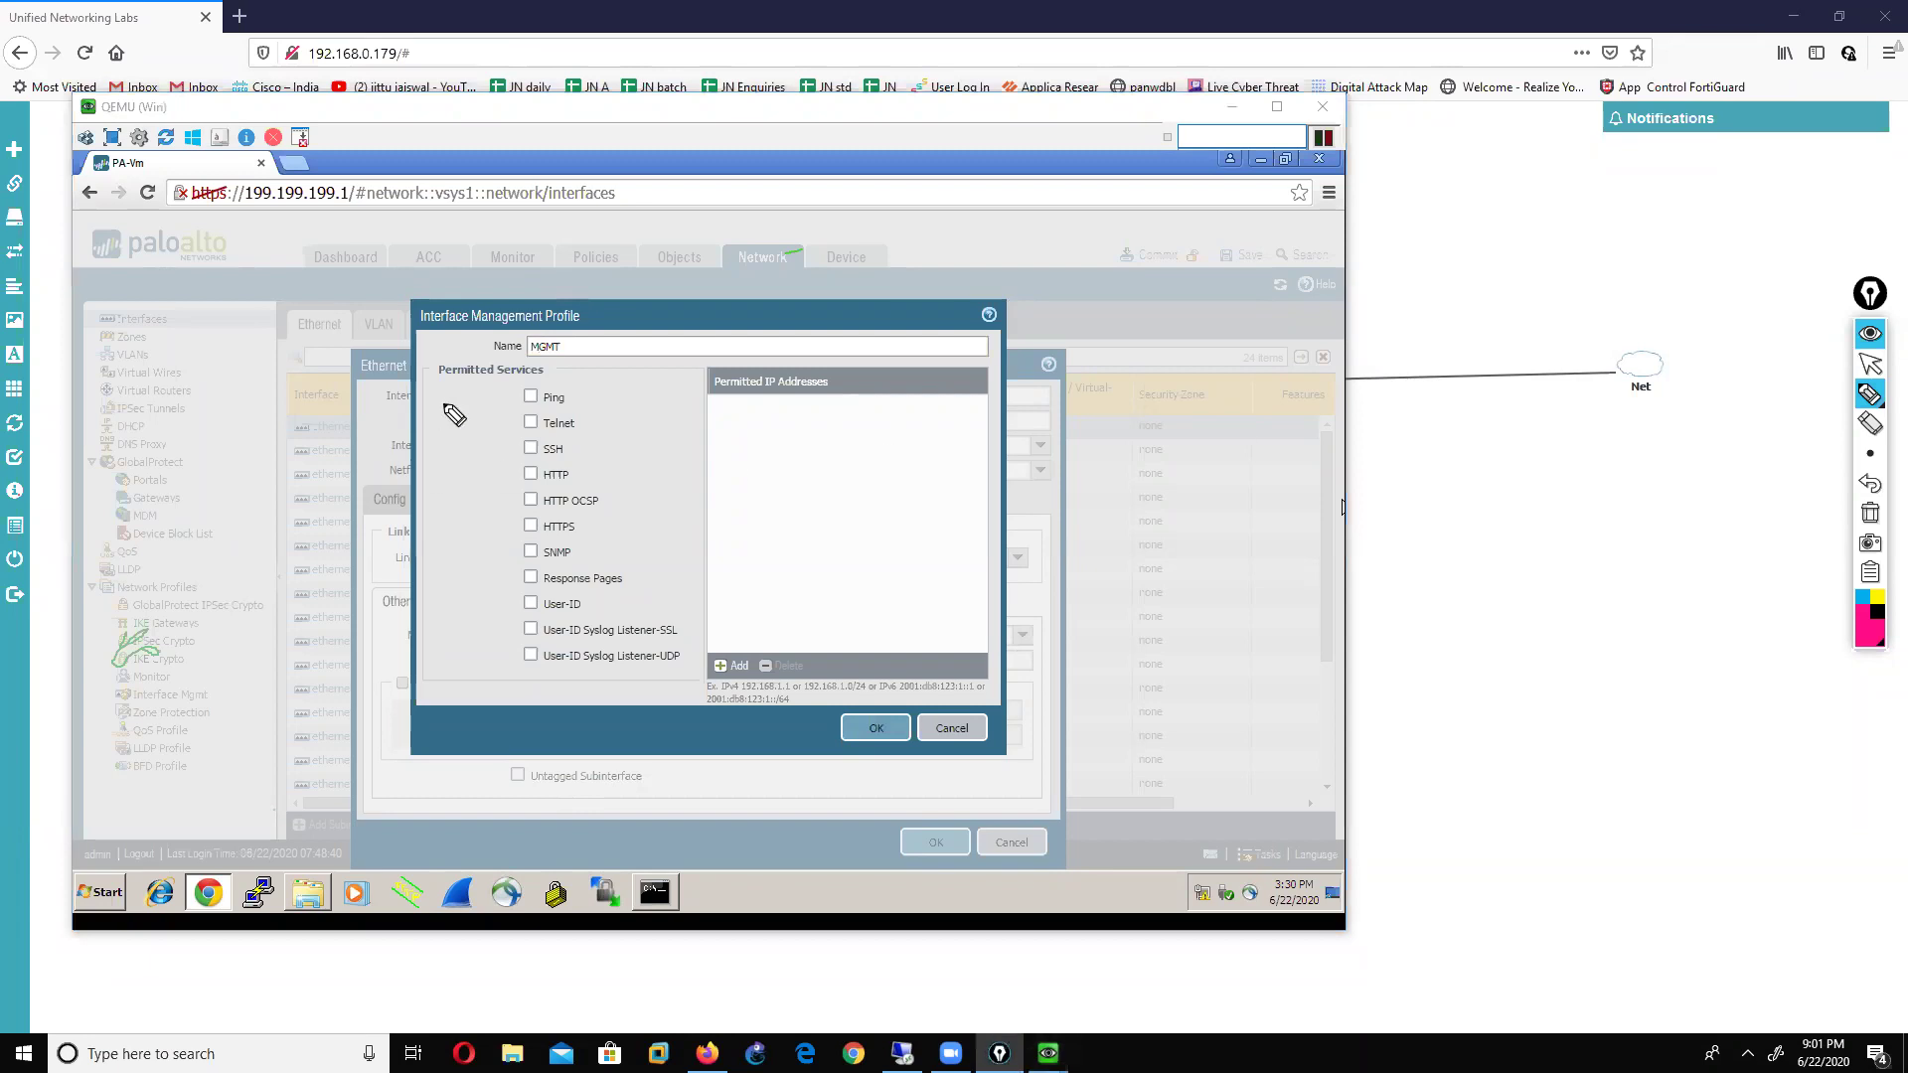
left_click(1871, 364)
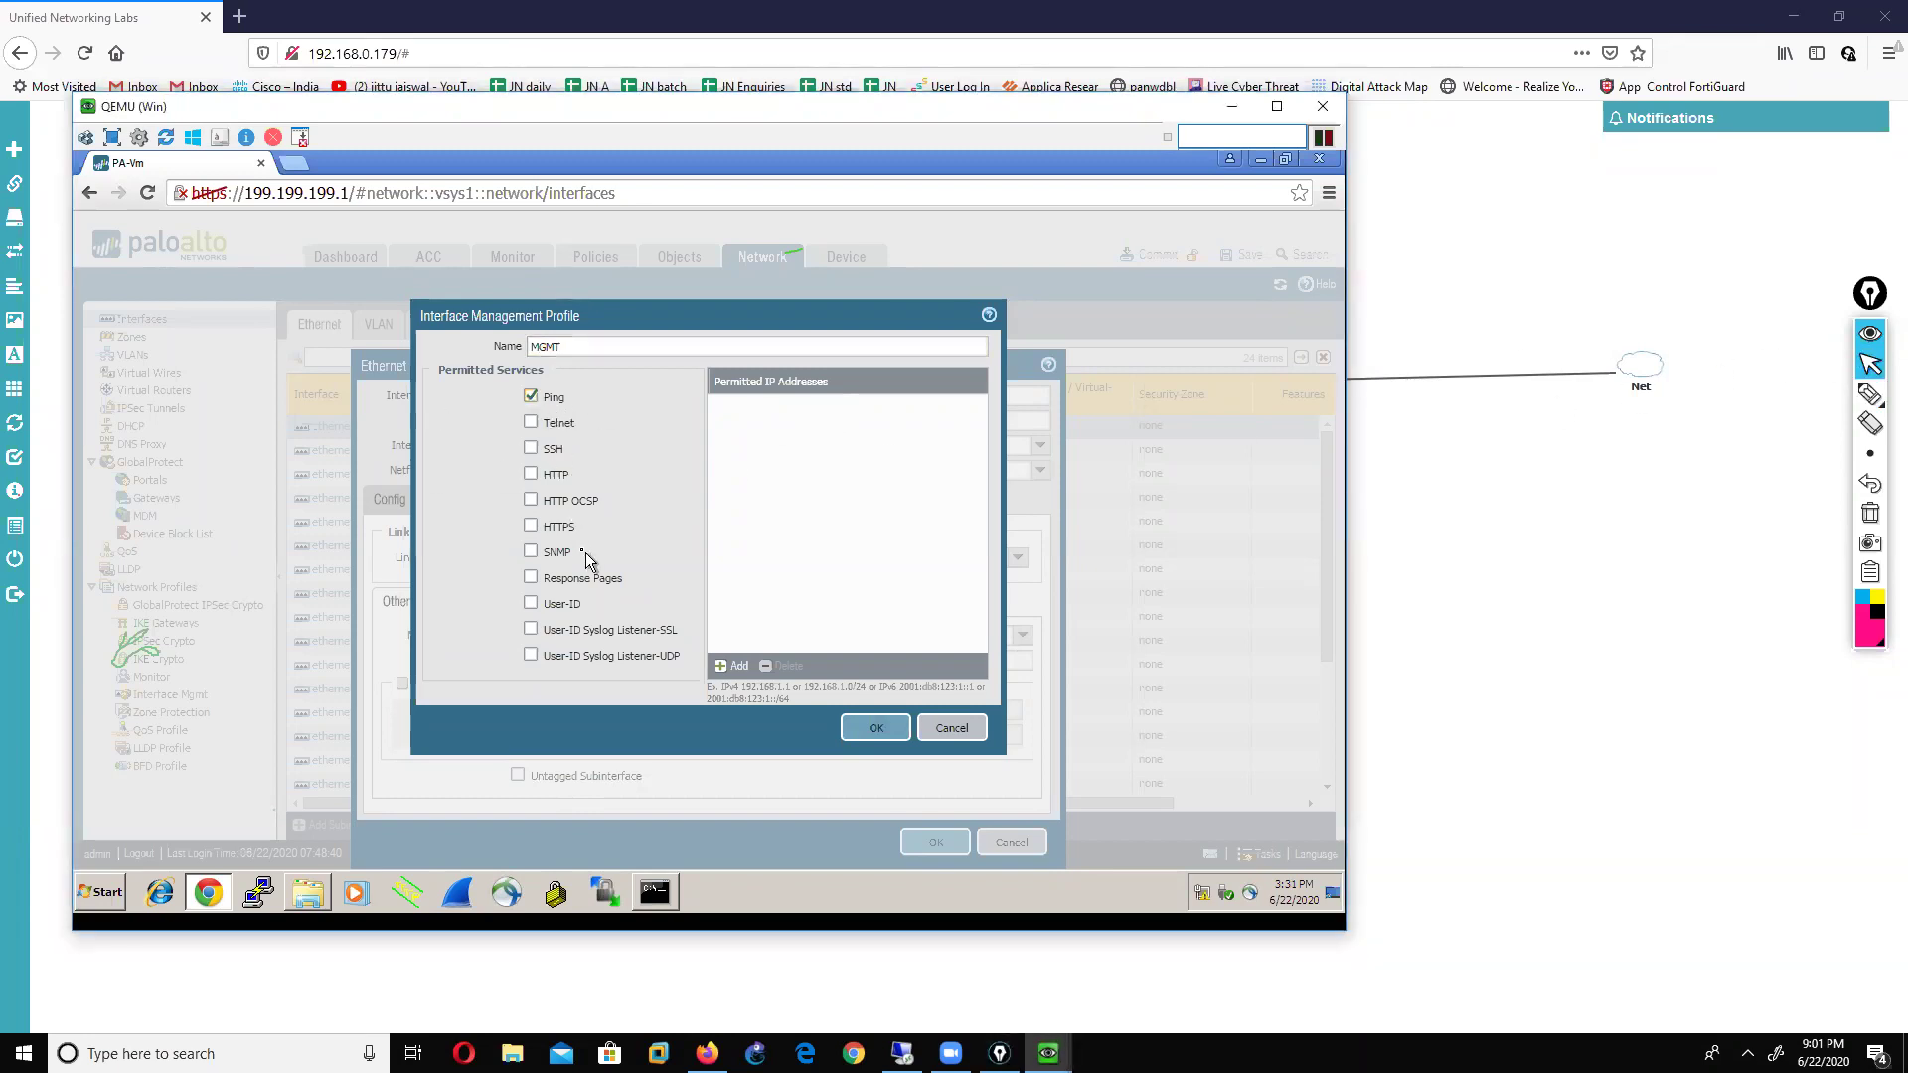
left_click(530, 449)
left_click(531, 526)
left_click(872, 731)
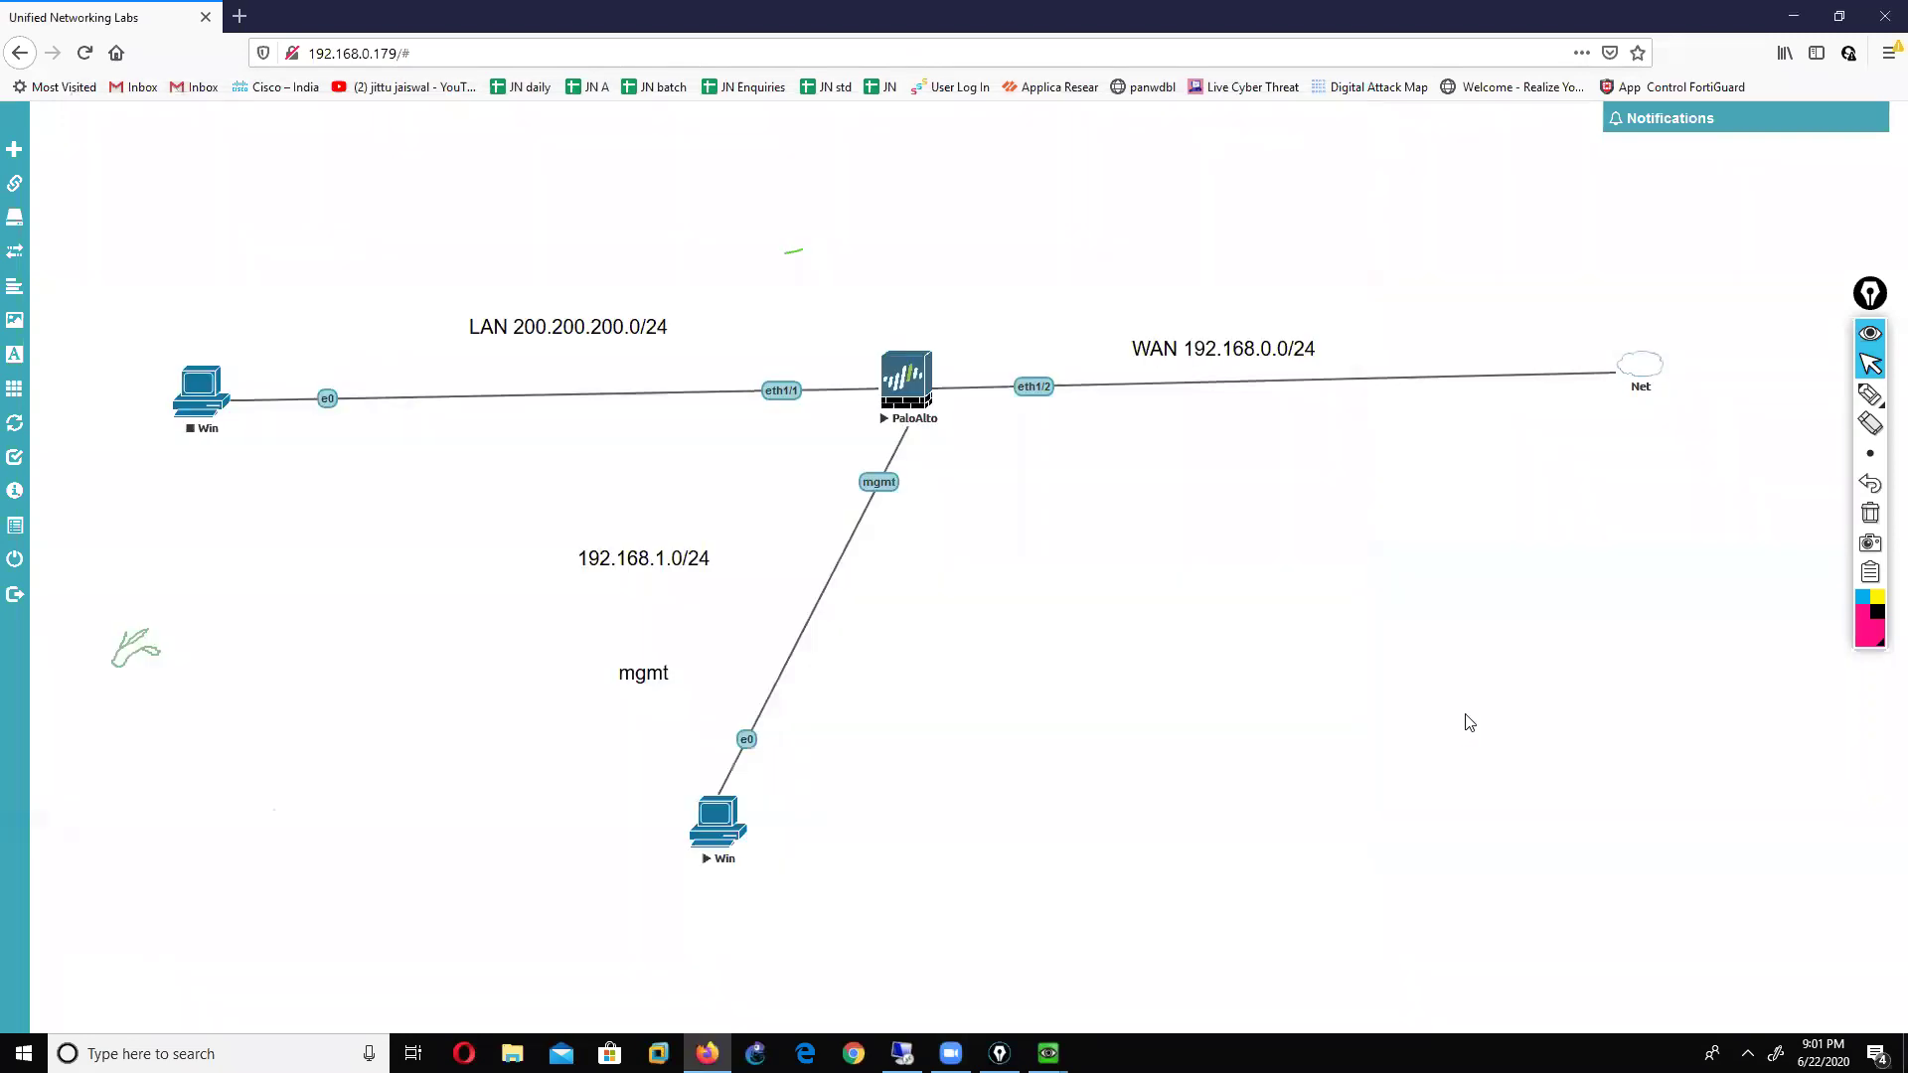
Step: View the lab topology and switch back to the Win machine's interface list
left_click(1485, 711)
mouse_move(1049, 1054)
left_click(1151, 989)
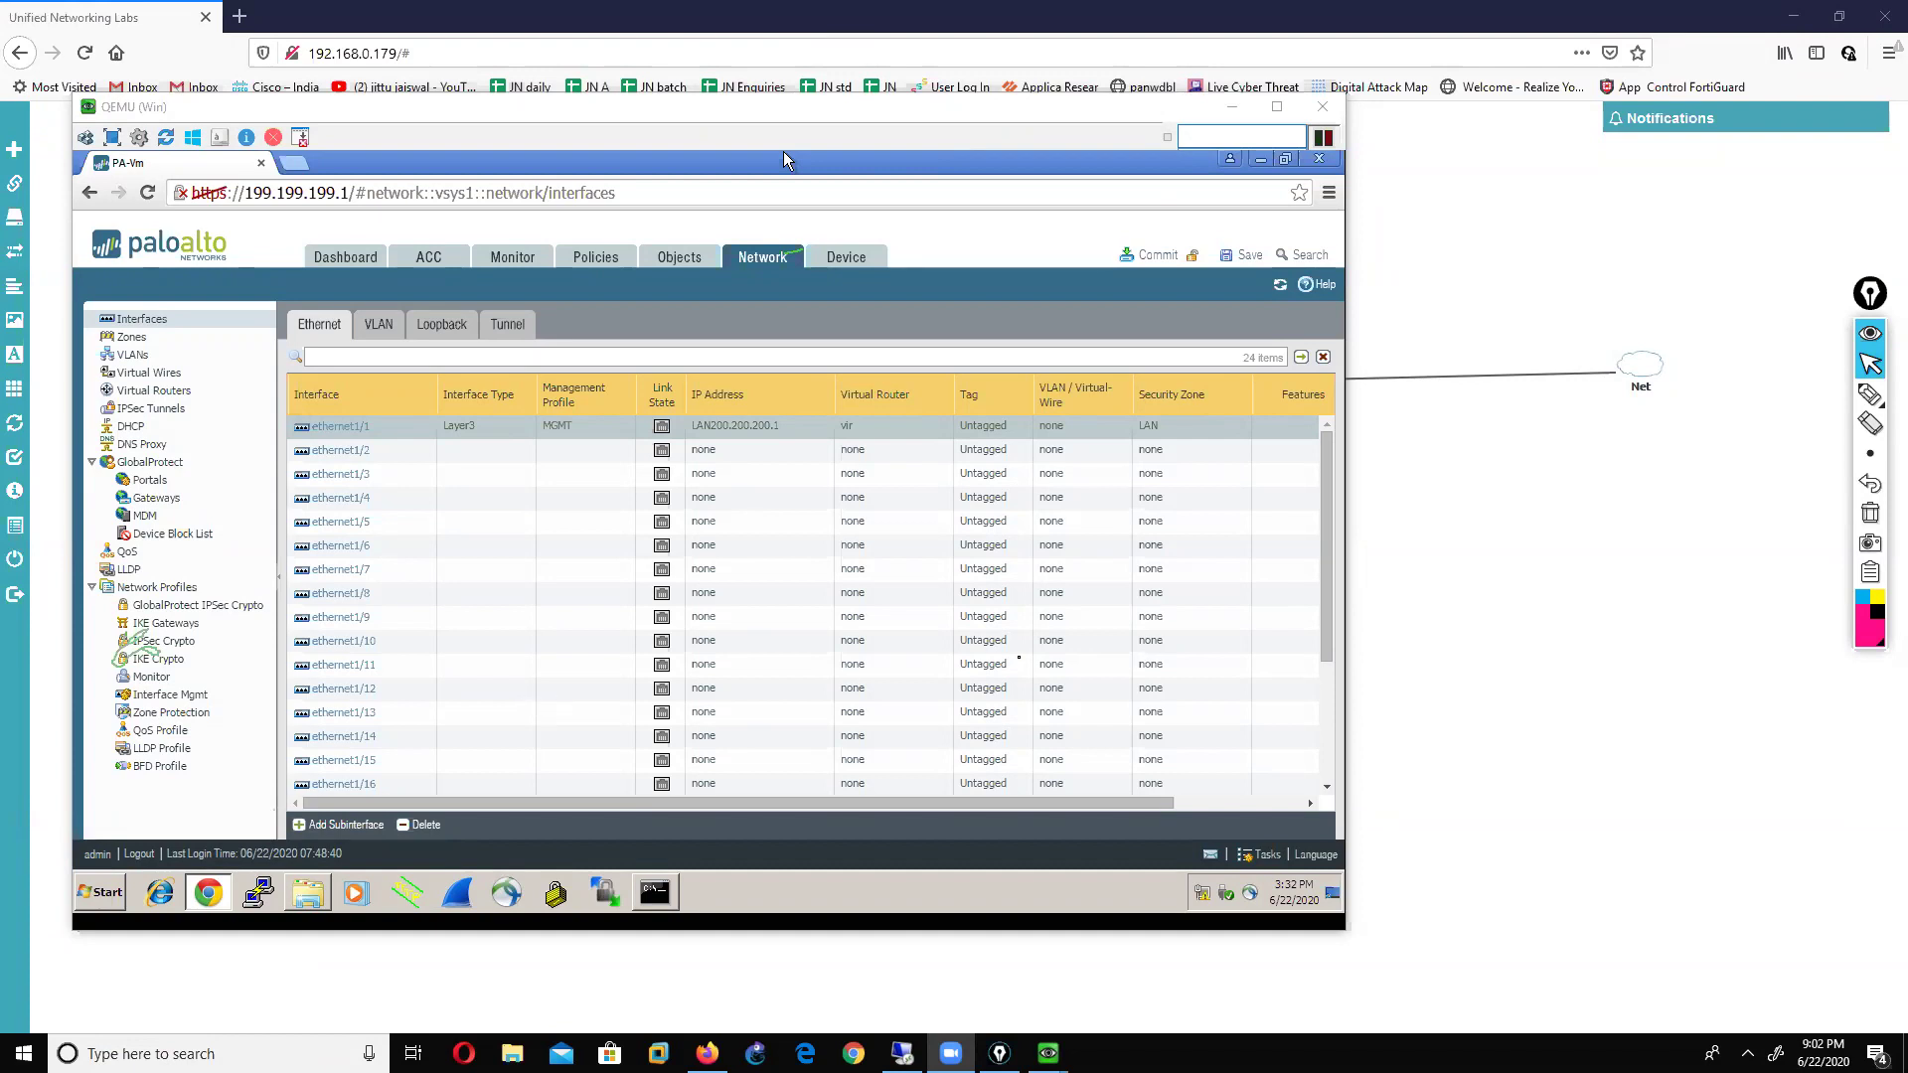
Step: Handwrite a circled 1 linked to a 2 in magenta beside the console window, and clear it
left_click(1869, 394)
mouse_move(1472, 650)
left_mouse_down()
mouse_move(1524, 699)
mouse_move(1640, 681)
mouse_move(1635, 700)
left_mouse_up()
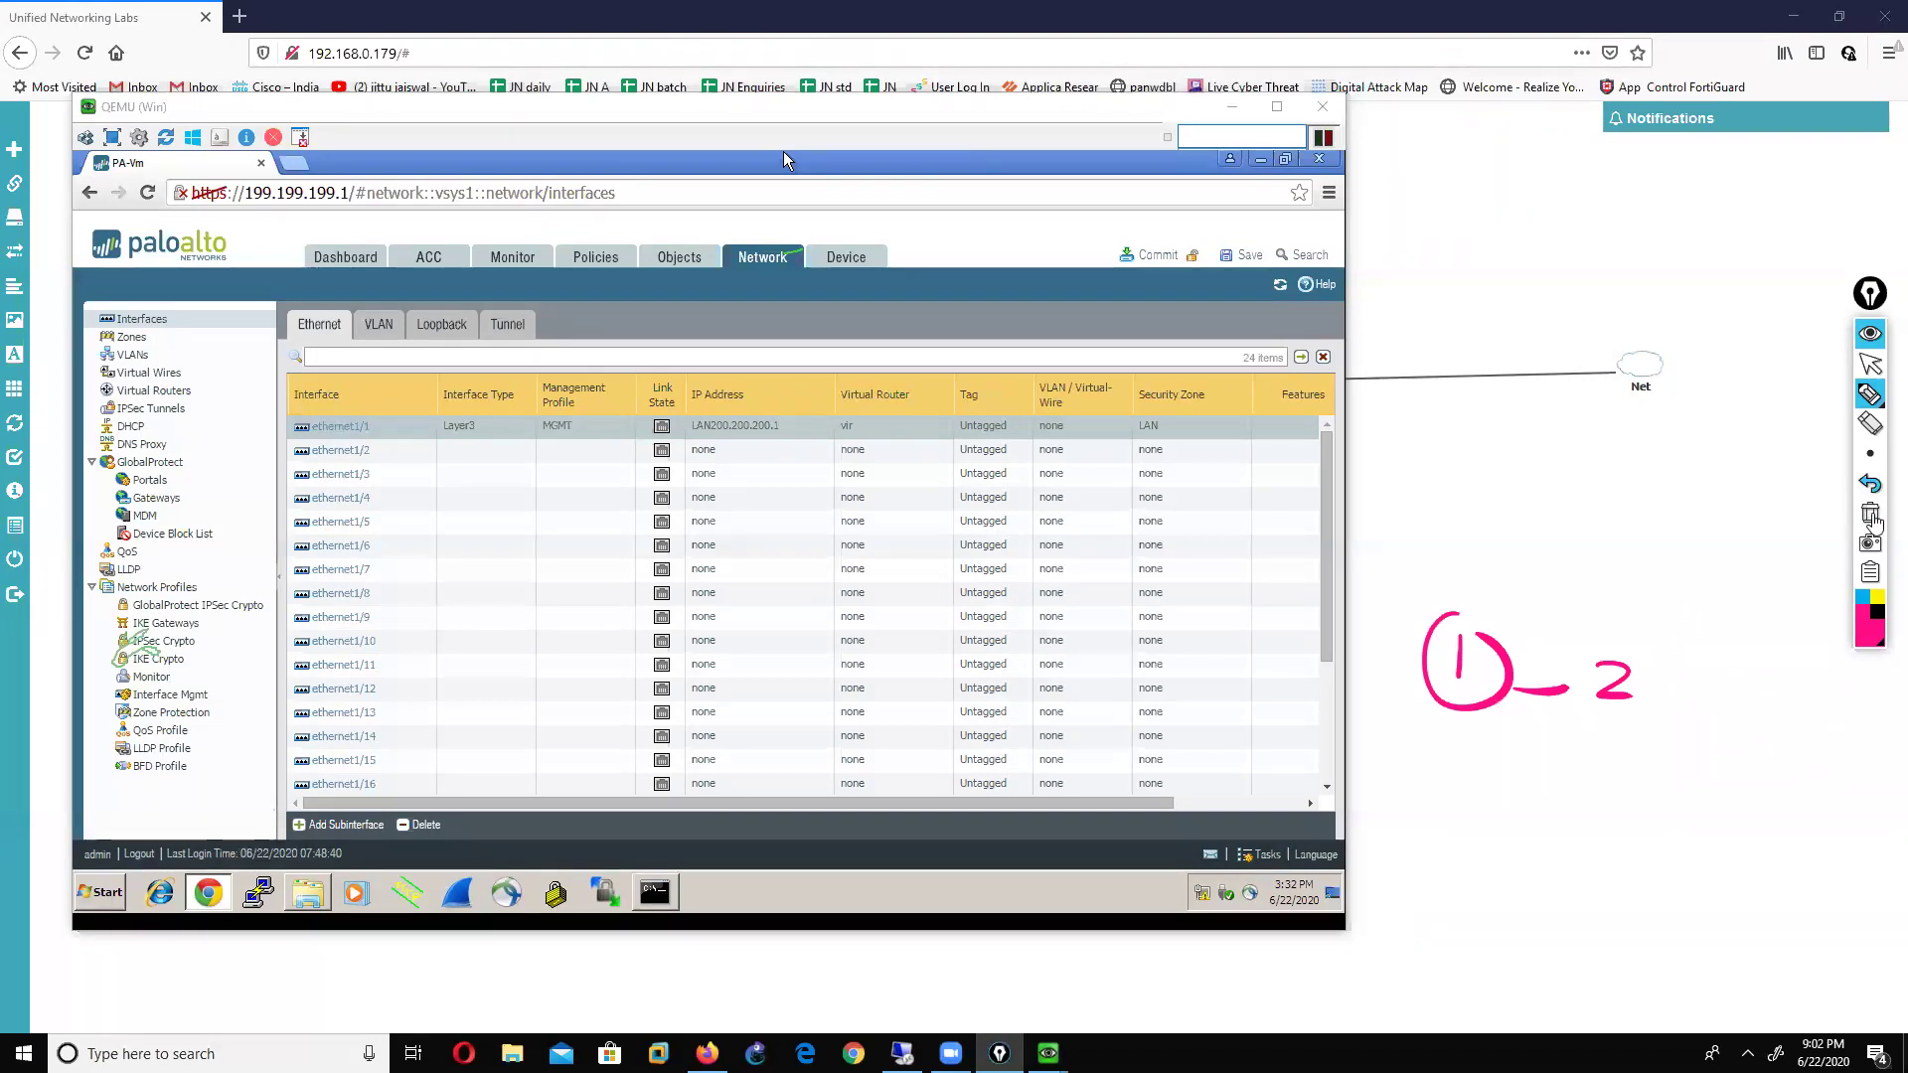
left_click(1870, 513)
left_click(1870, 364)
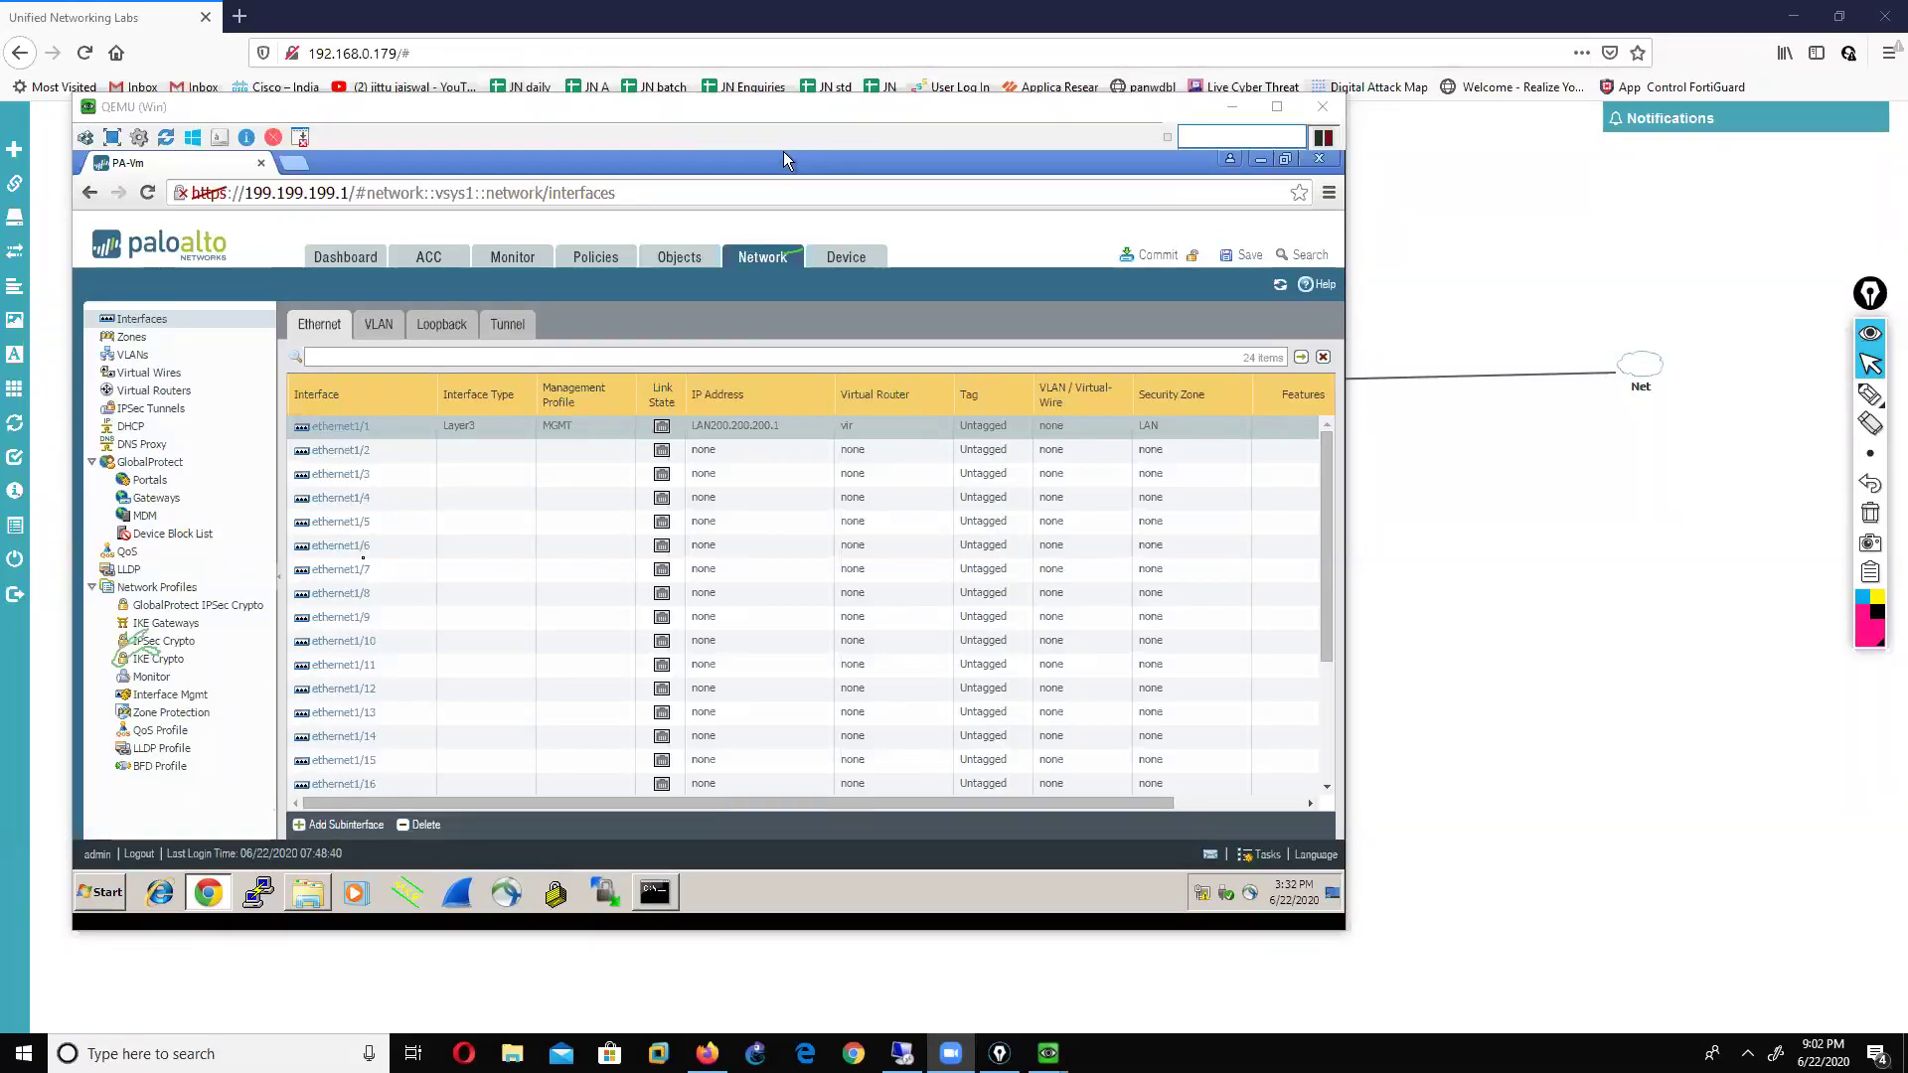
Step: Open ethernet1/1's interface type options and draw a magenta box with a connecting line across them
left_click(349, 427)
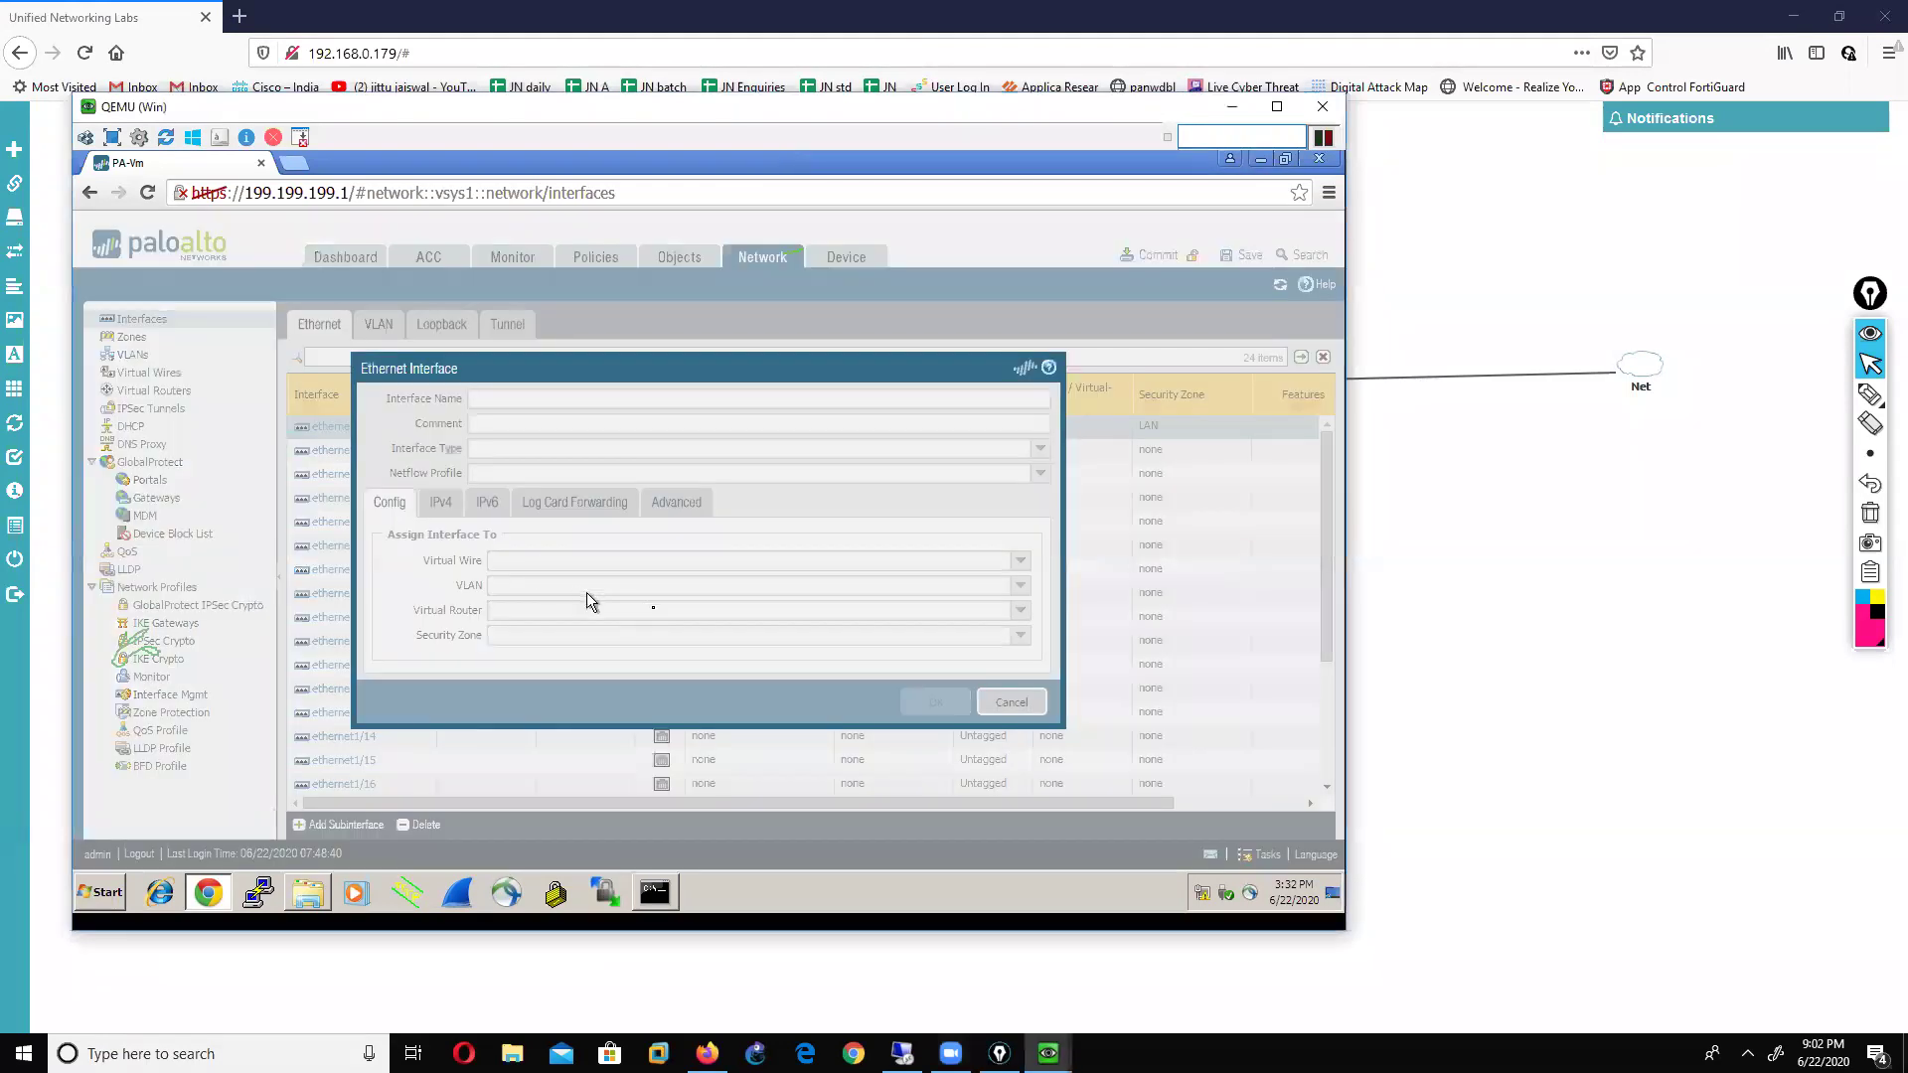
left_click(1044, 449)
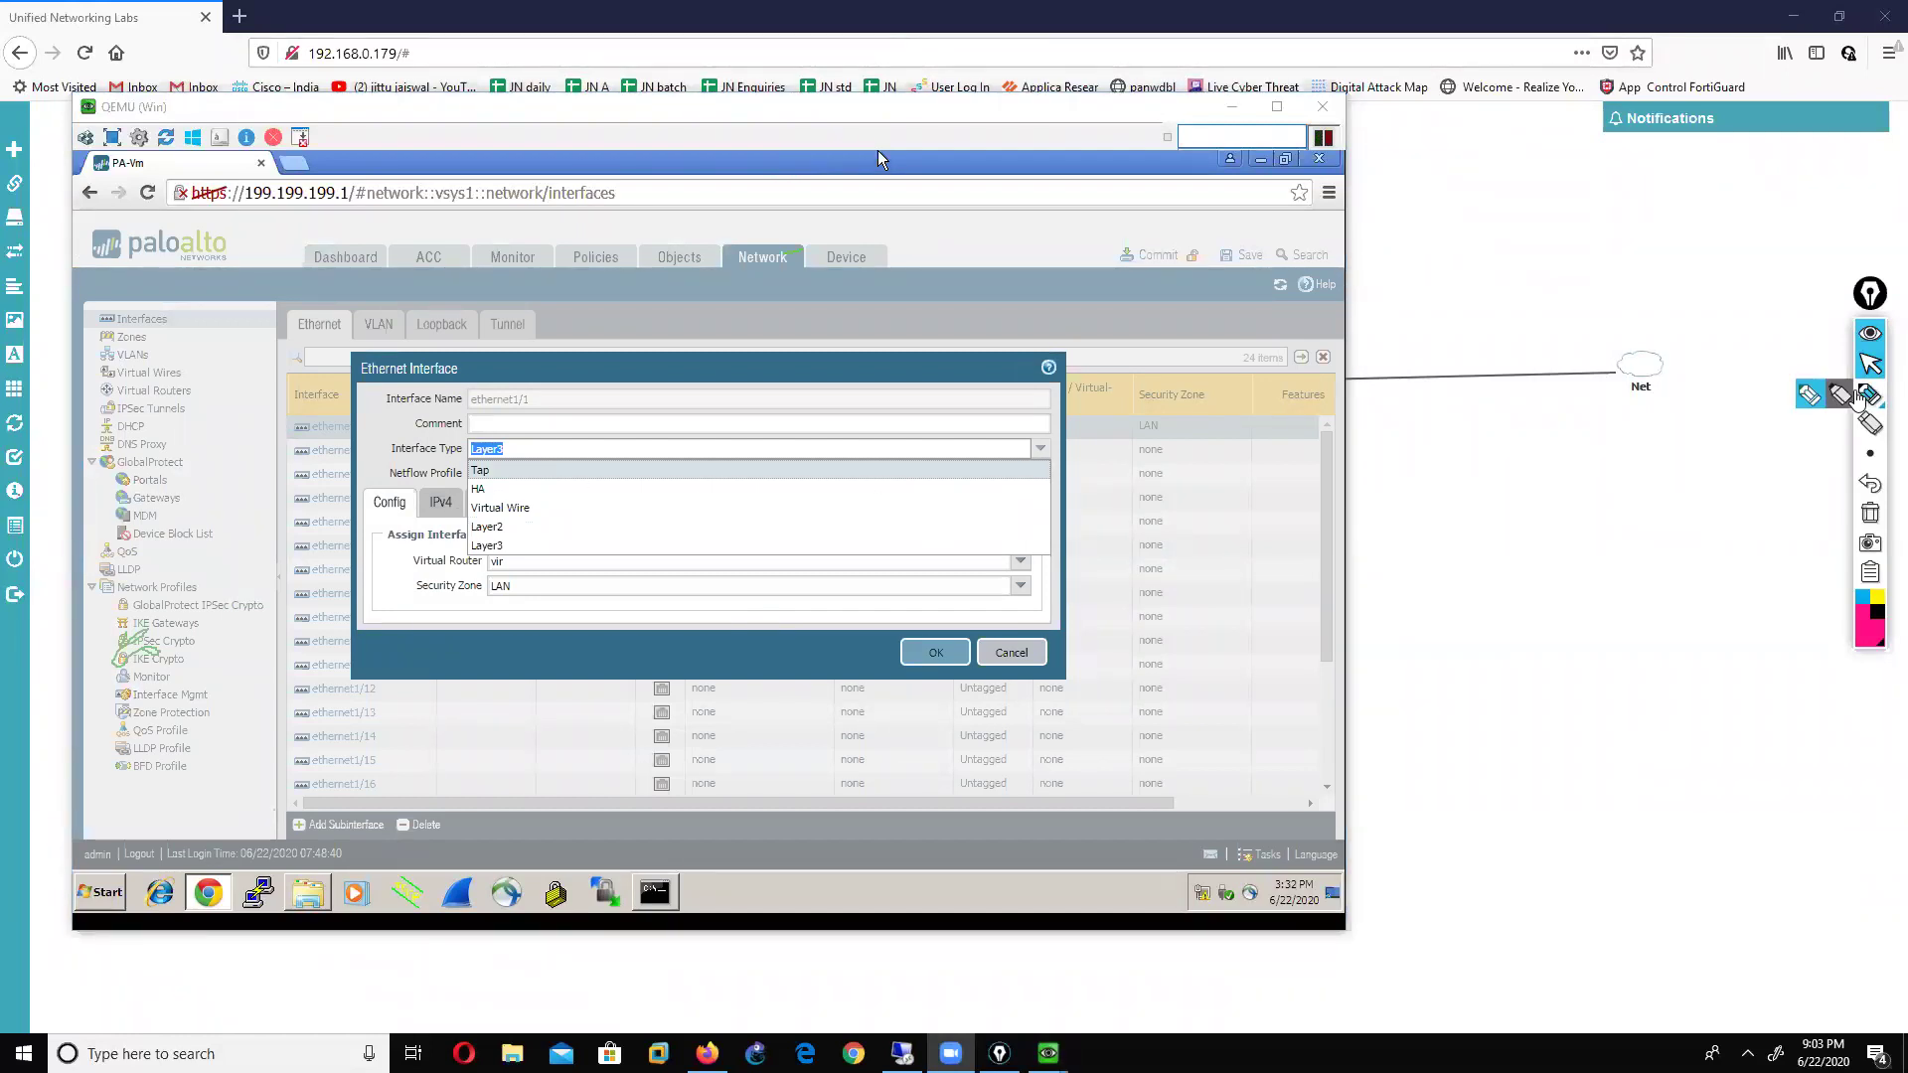
left_click(1870, 394)
mouse_move(1108, 437)
left_mouse_down()
mouse_move(1141, 557)
mouse_move(1110, 442)
left_mouse_up()
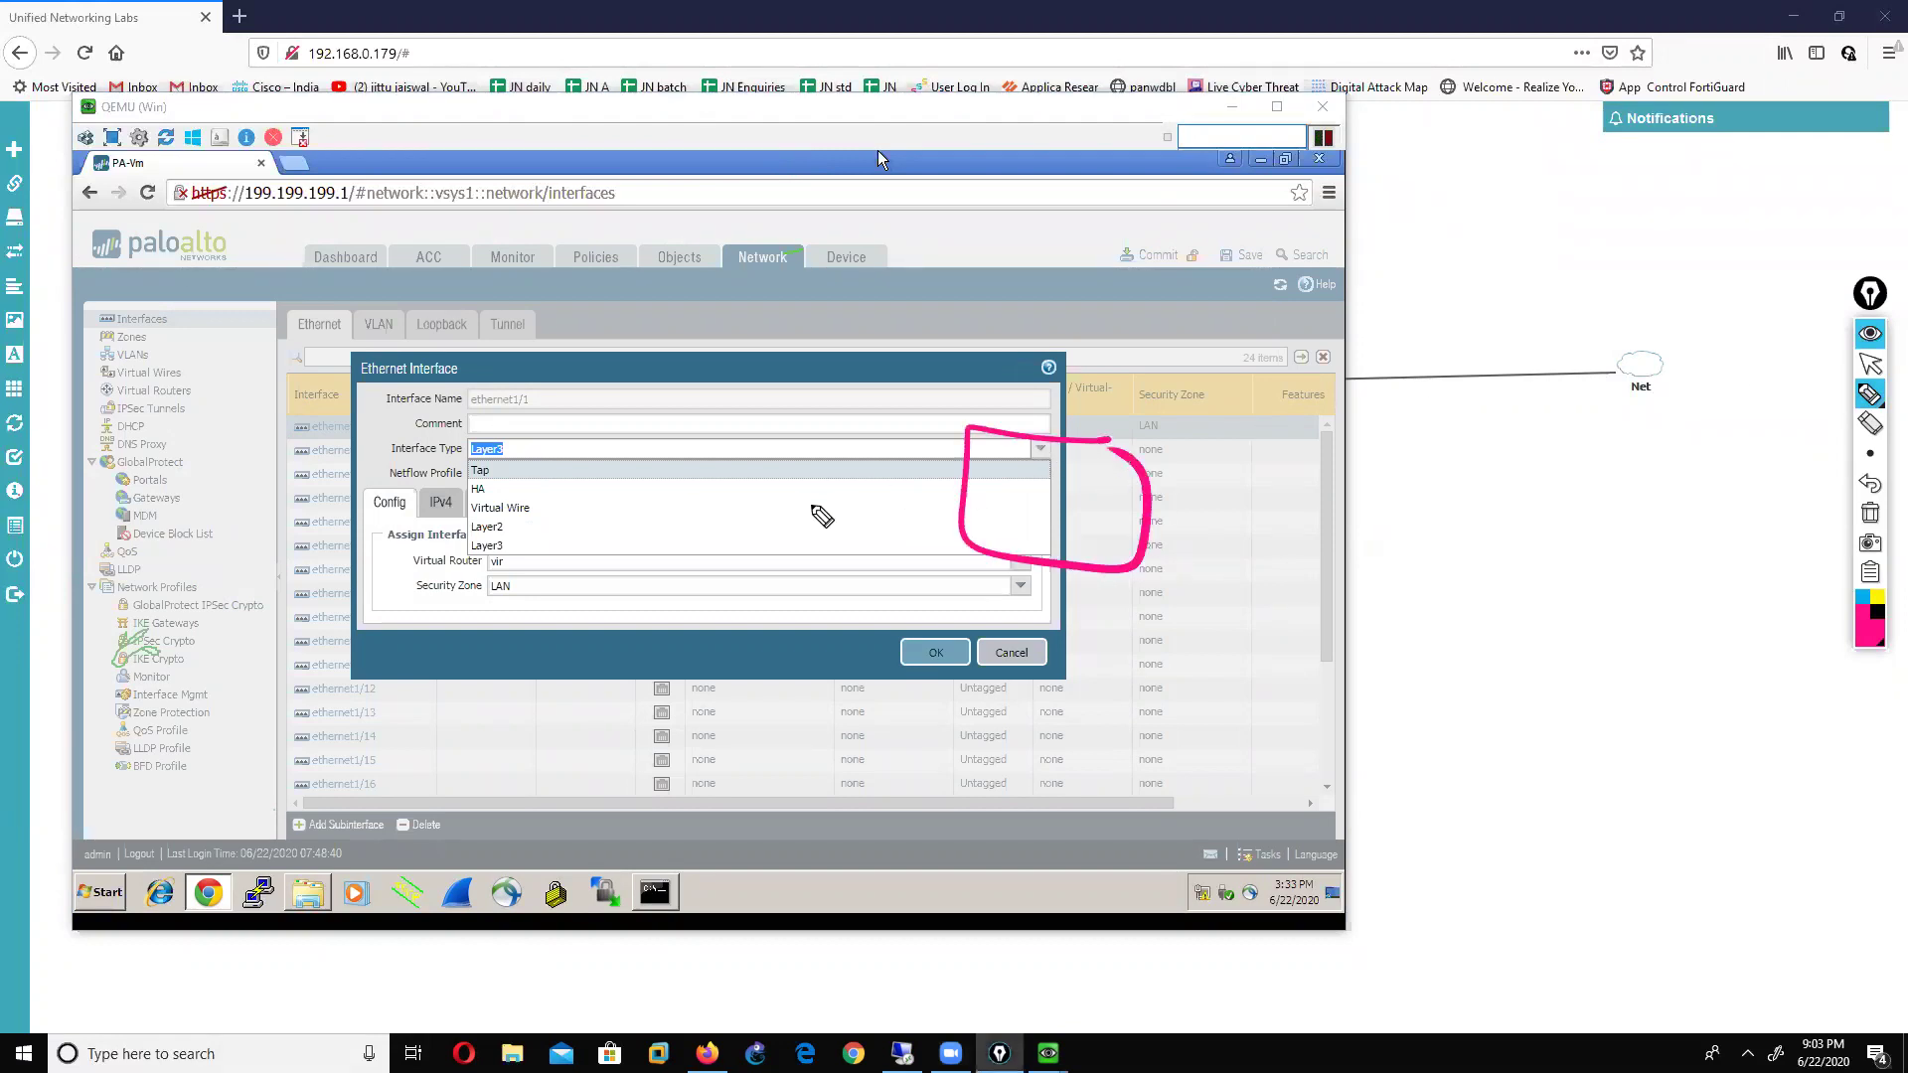
left_click_drag(970, 479, 593, 459)
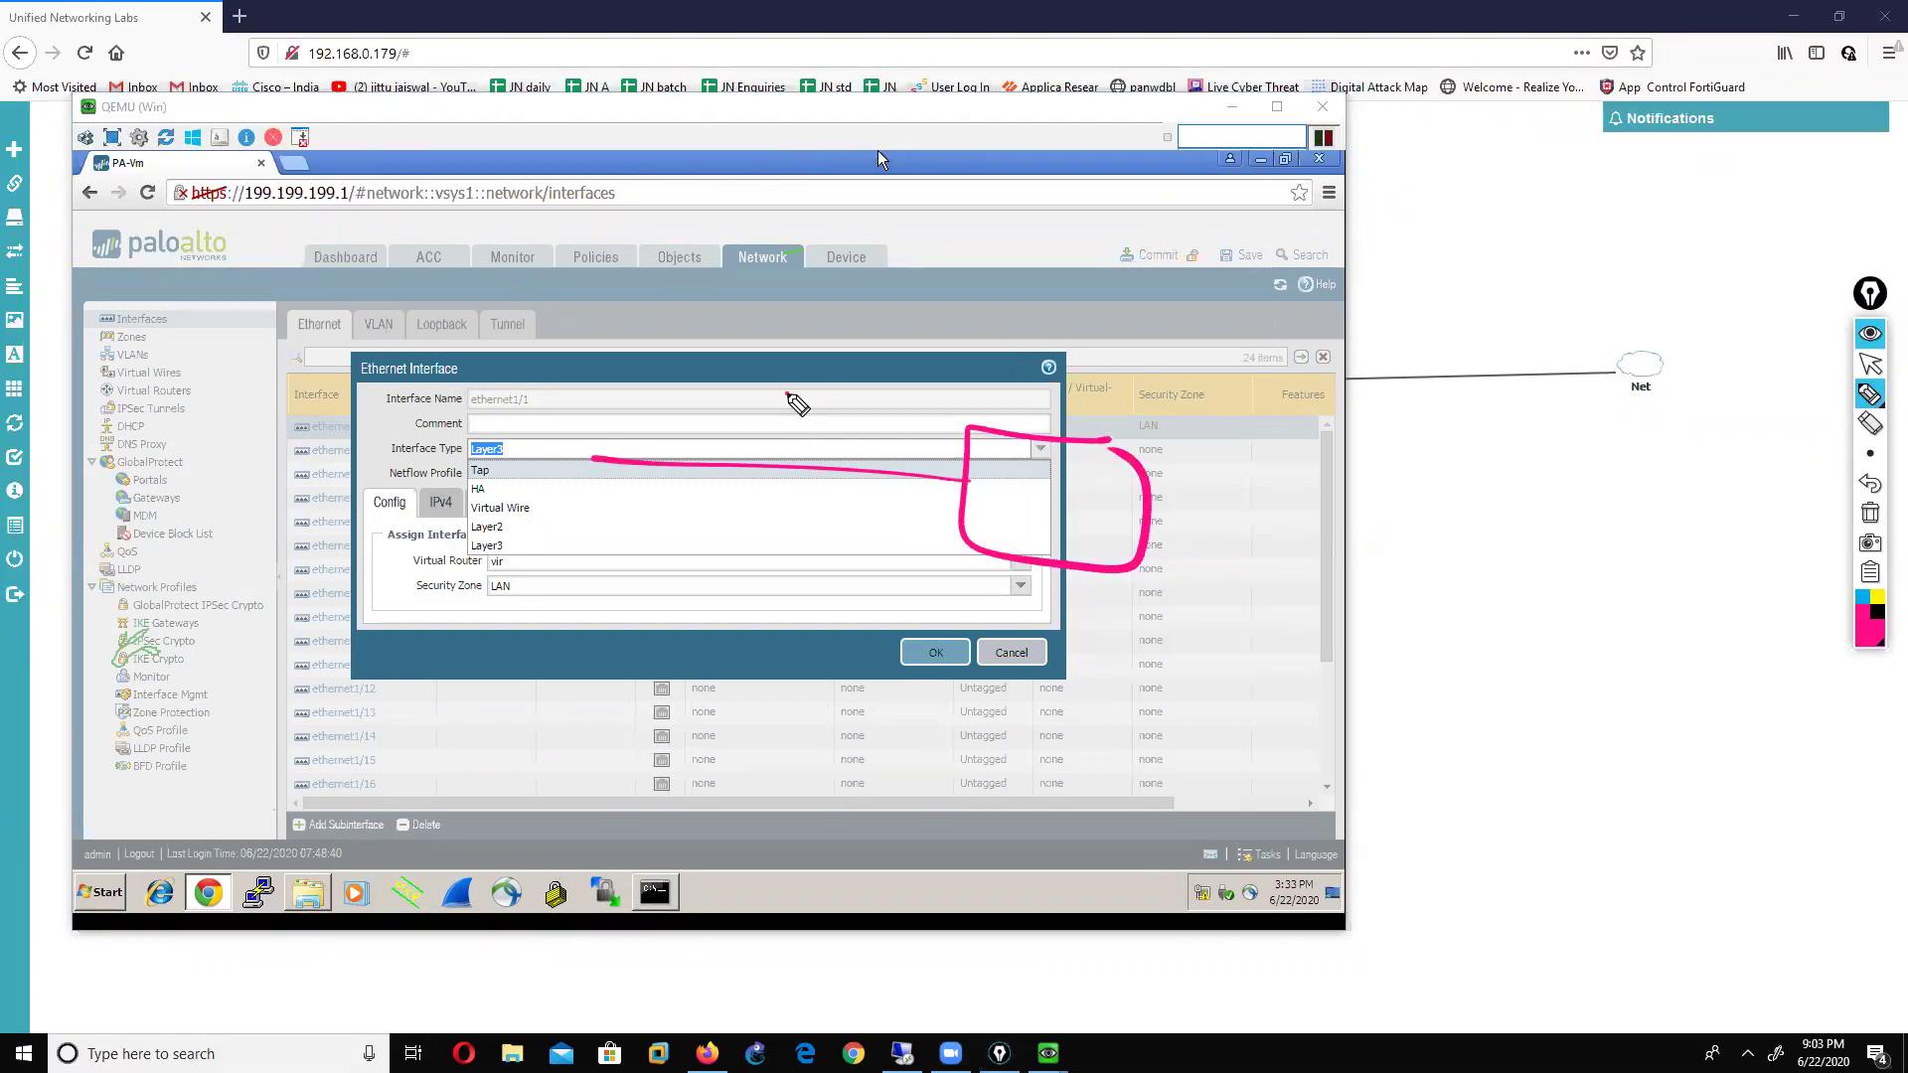